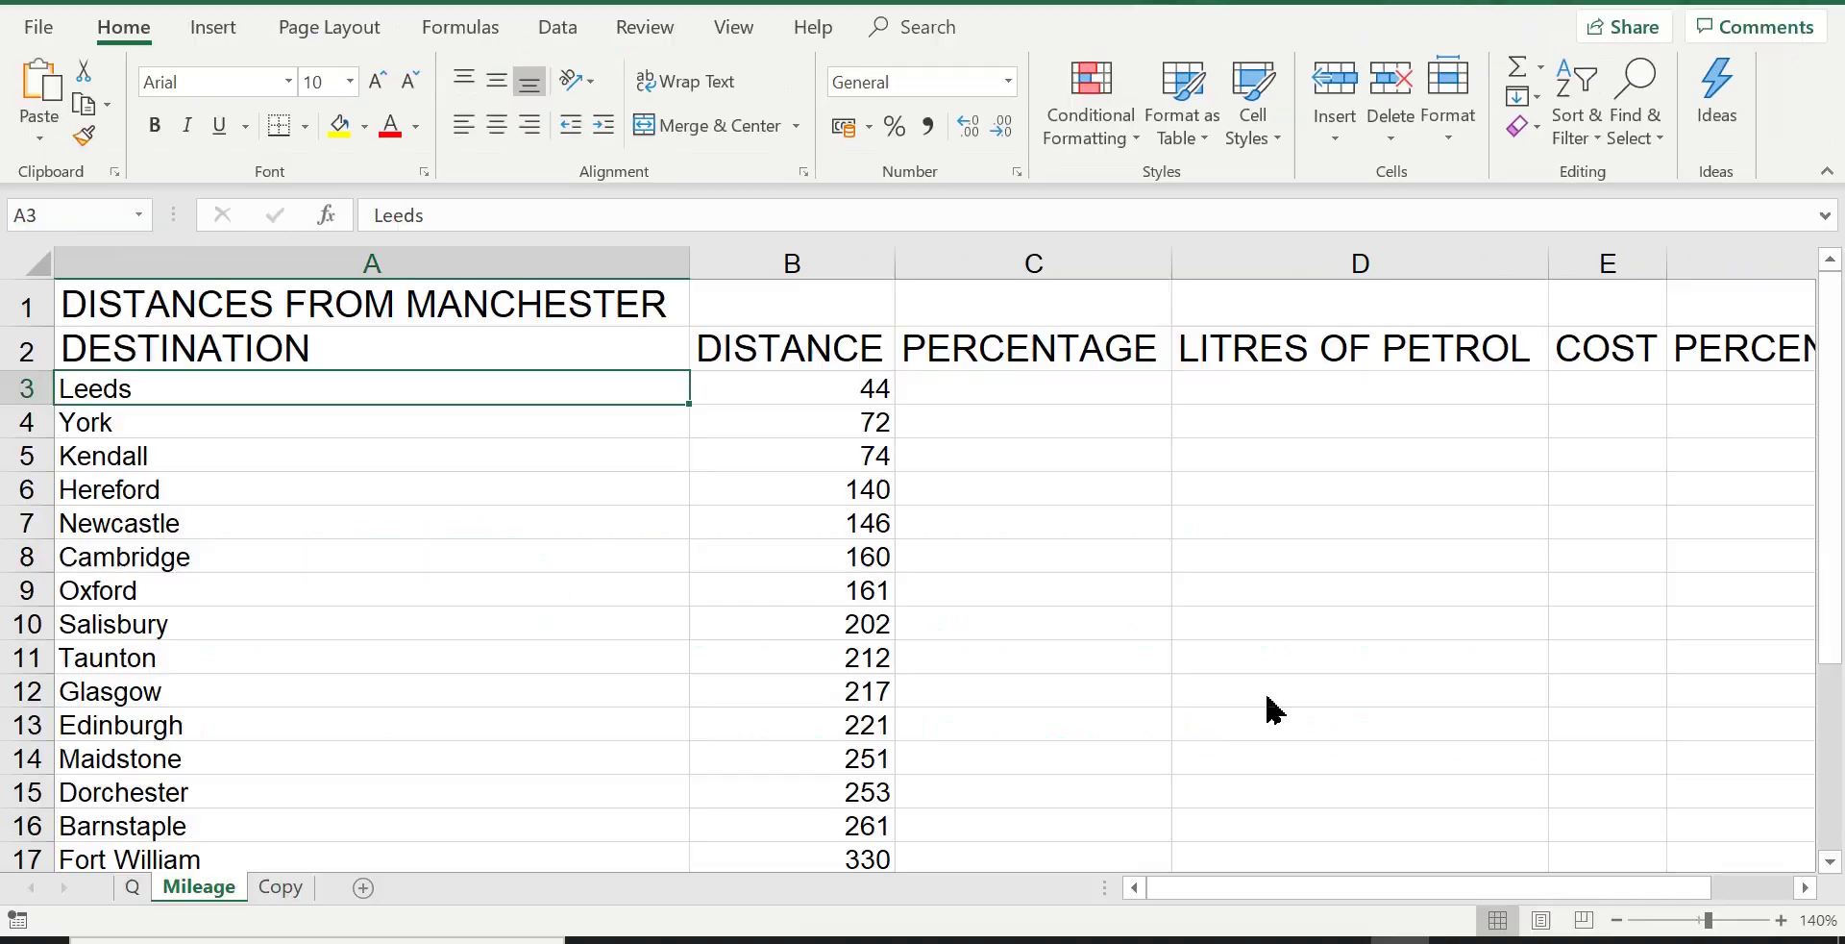
# Step: Jump to cell A1, the title of the Mileage sheet's distances-from-Manchester table
pyautogui.hotkey('ctrl', 'Home')
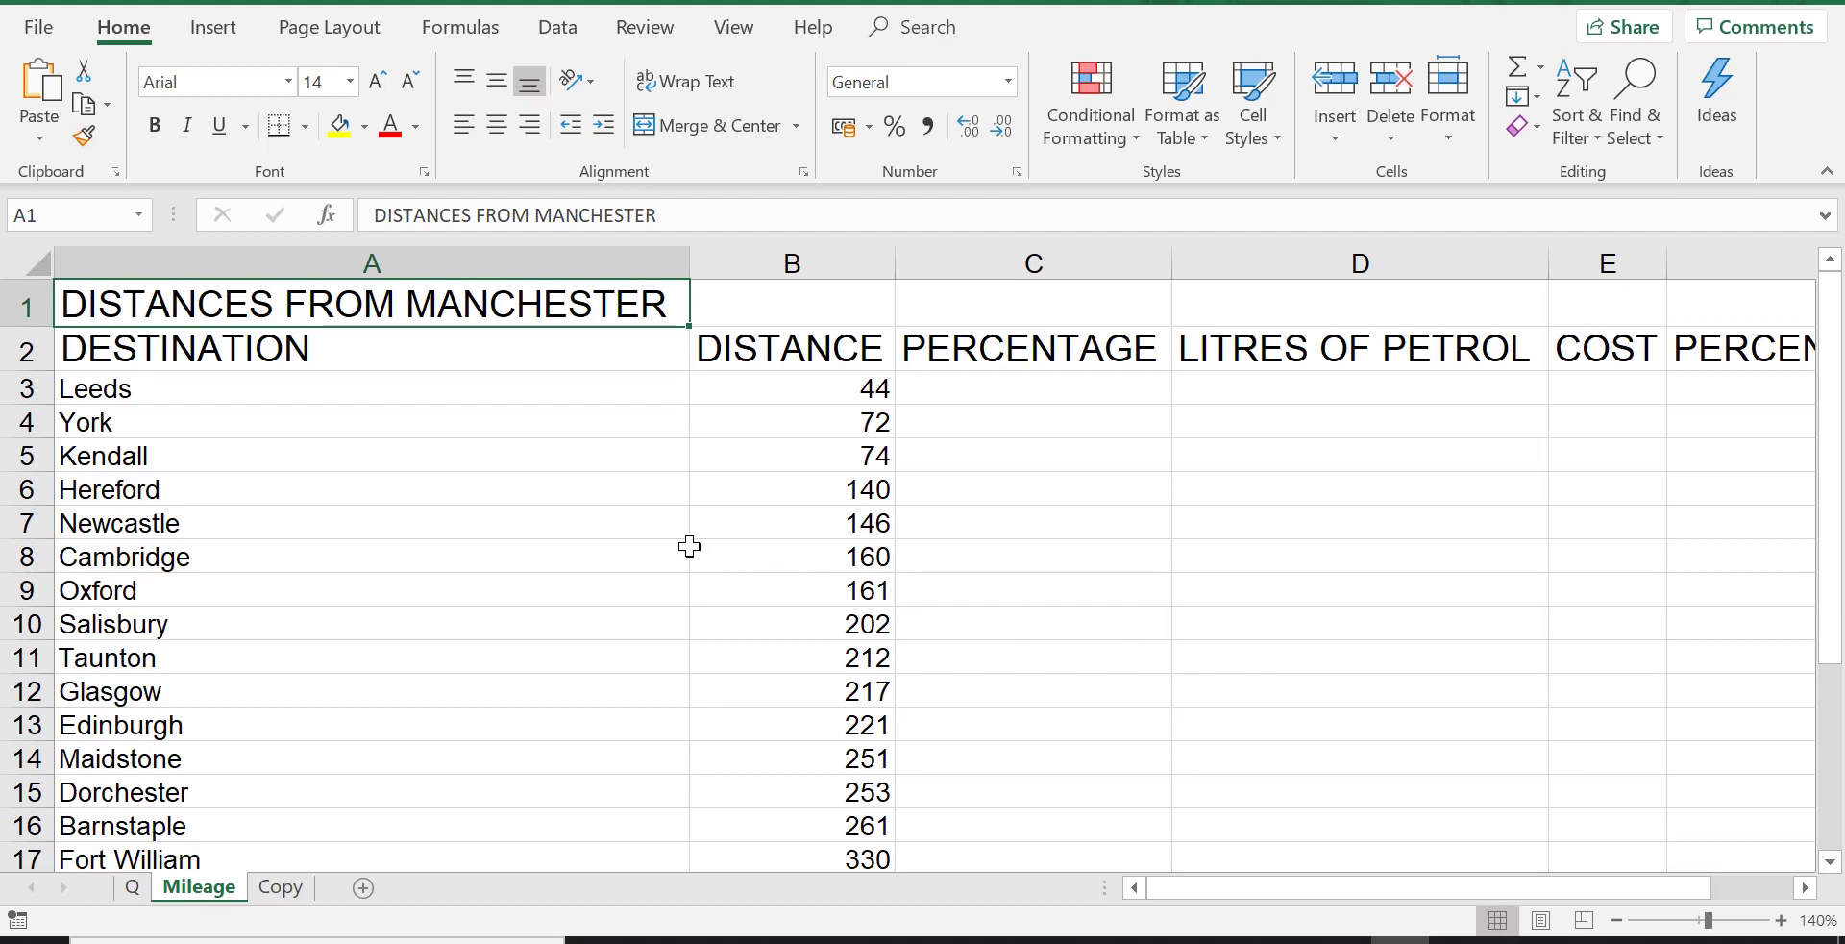
# Step: Switch to the Q sheet showing the task 'Freeze rows 1 and 2 on this worksheet'
pyautogui.click(133, 887)
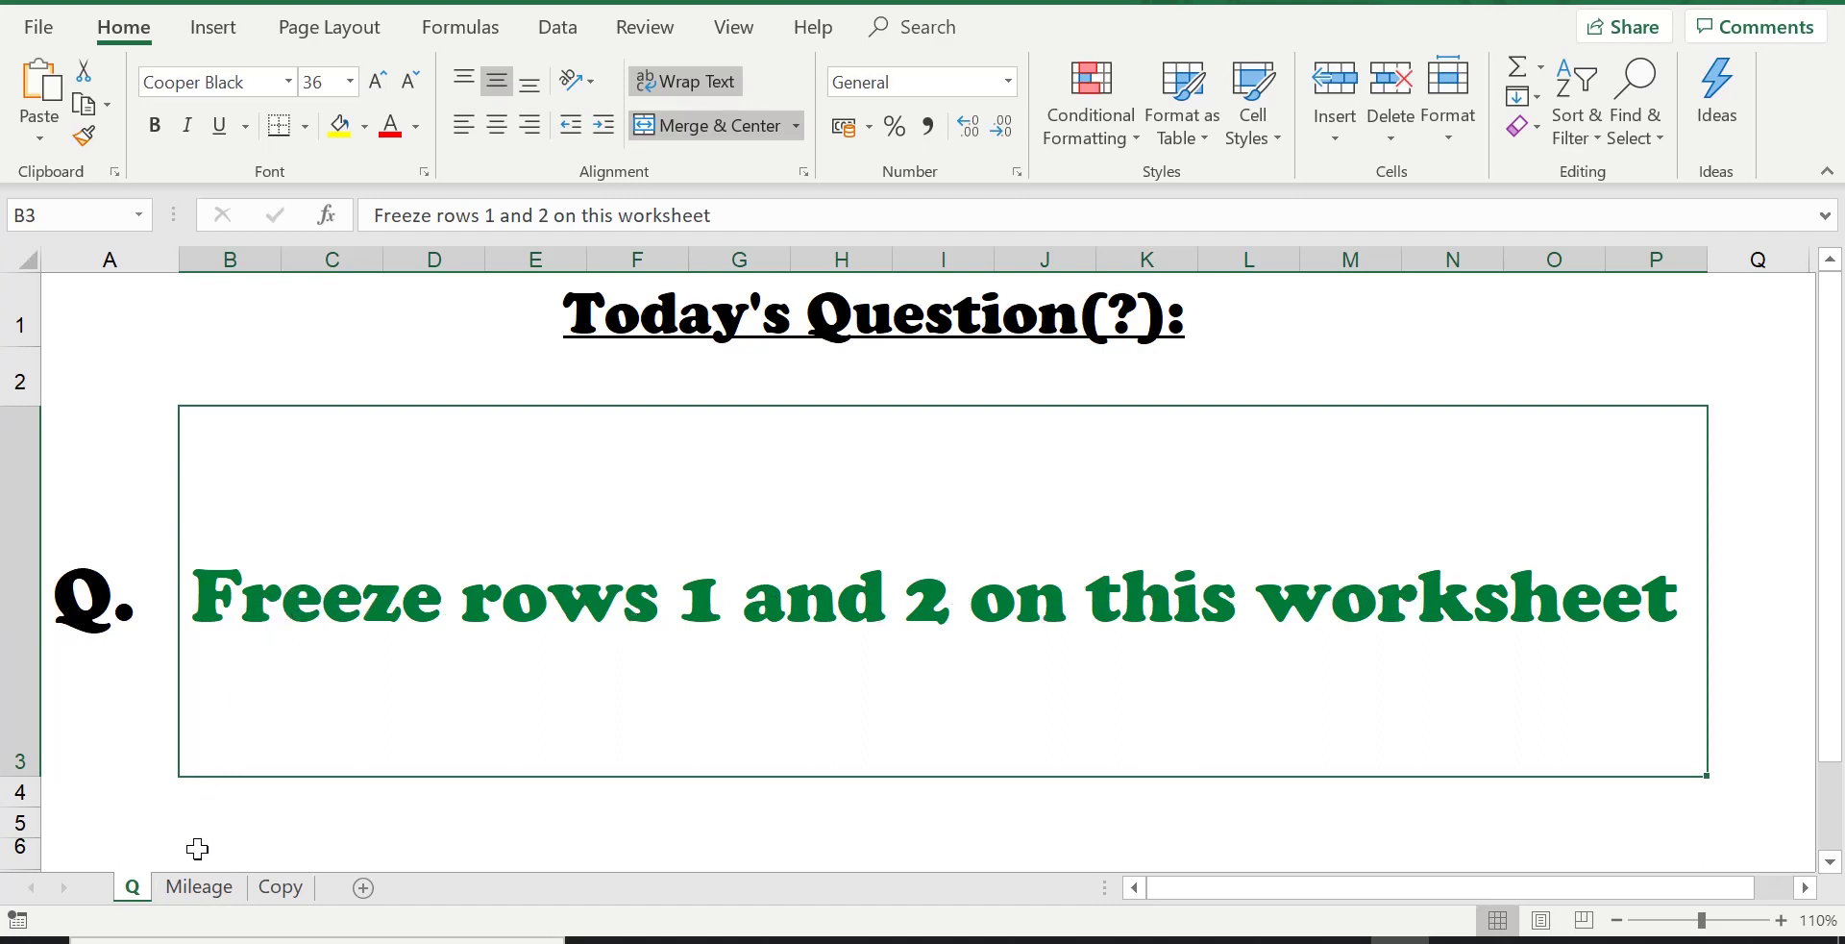
# Step: Go back to the Mileage sheet with its destination and distance table
pyautogui.click(206, 889)
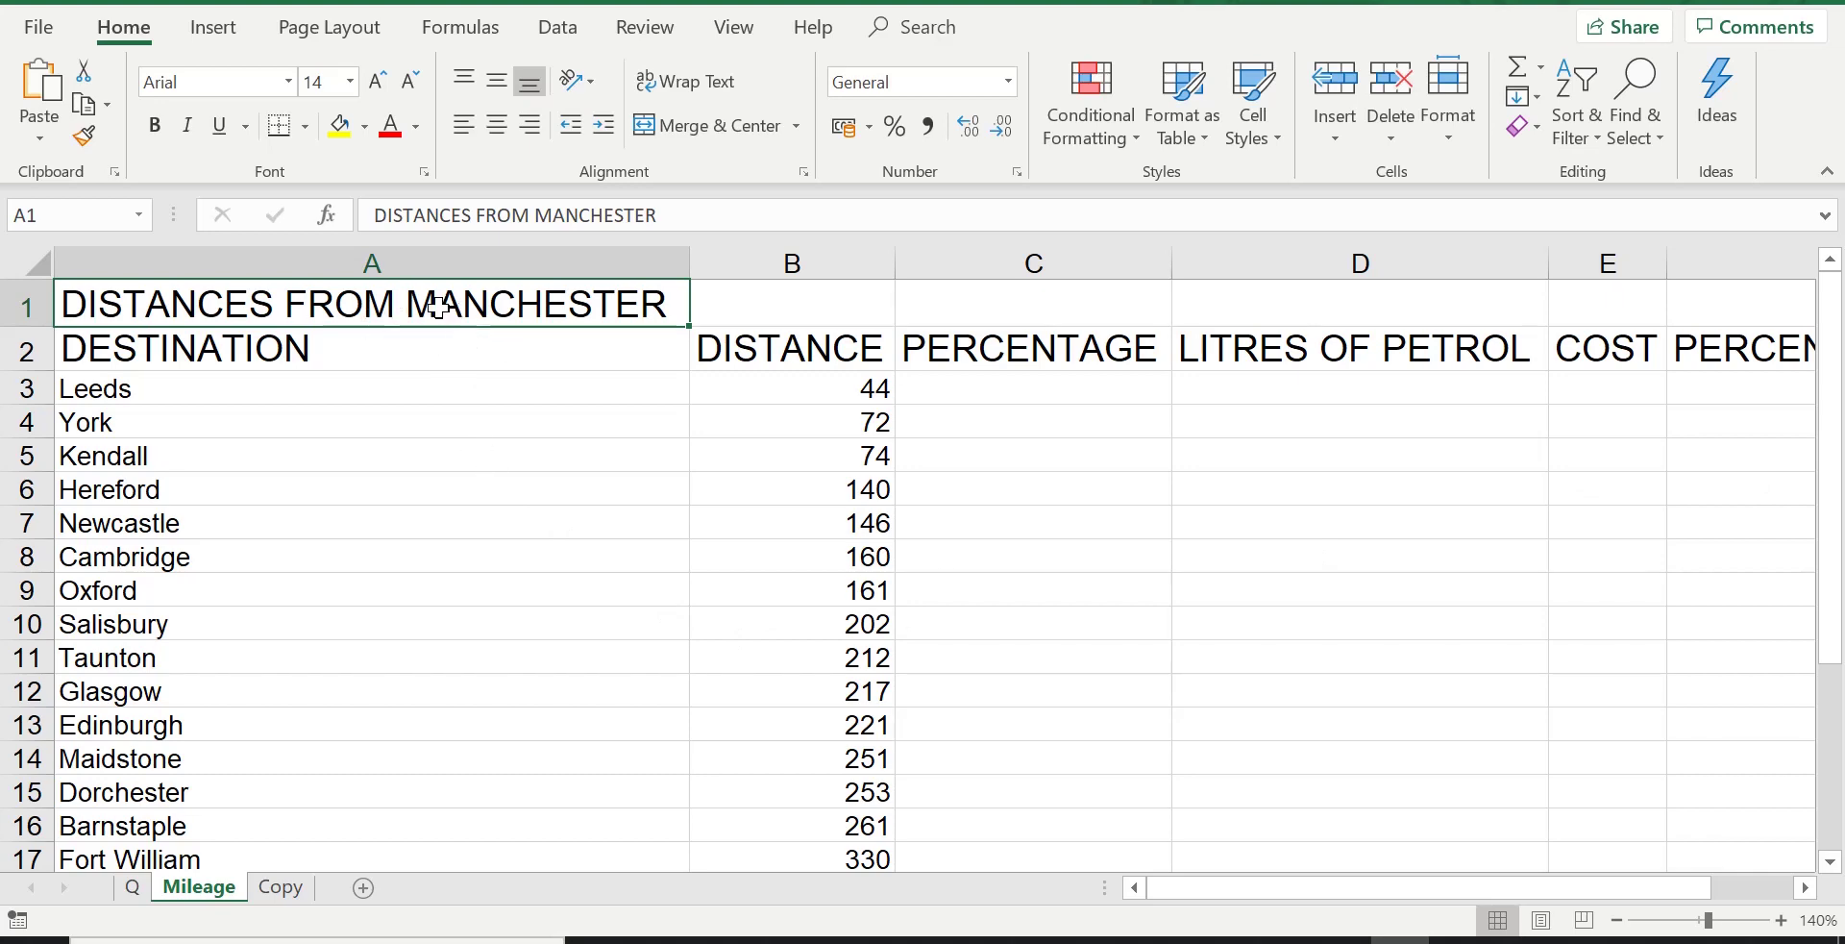
pyautogui.scroll(-5, 644, 528)
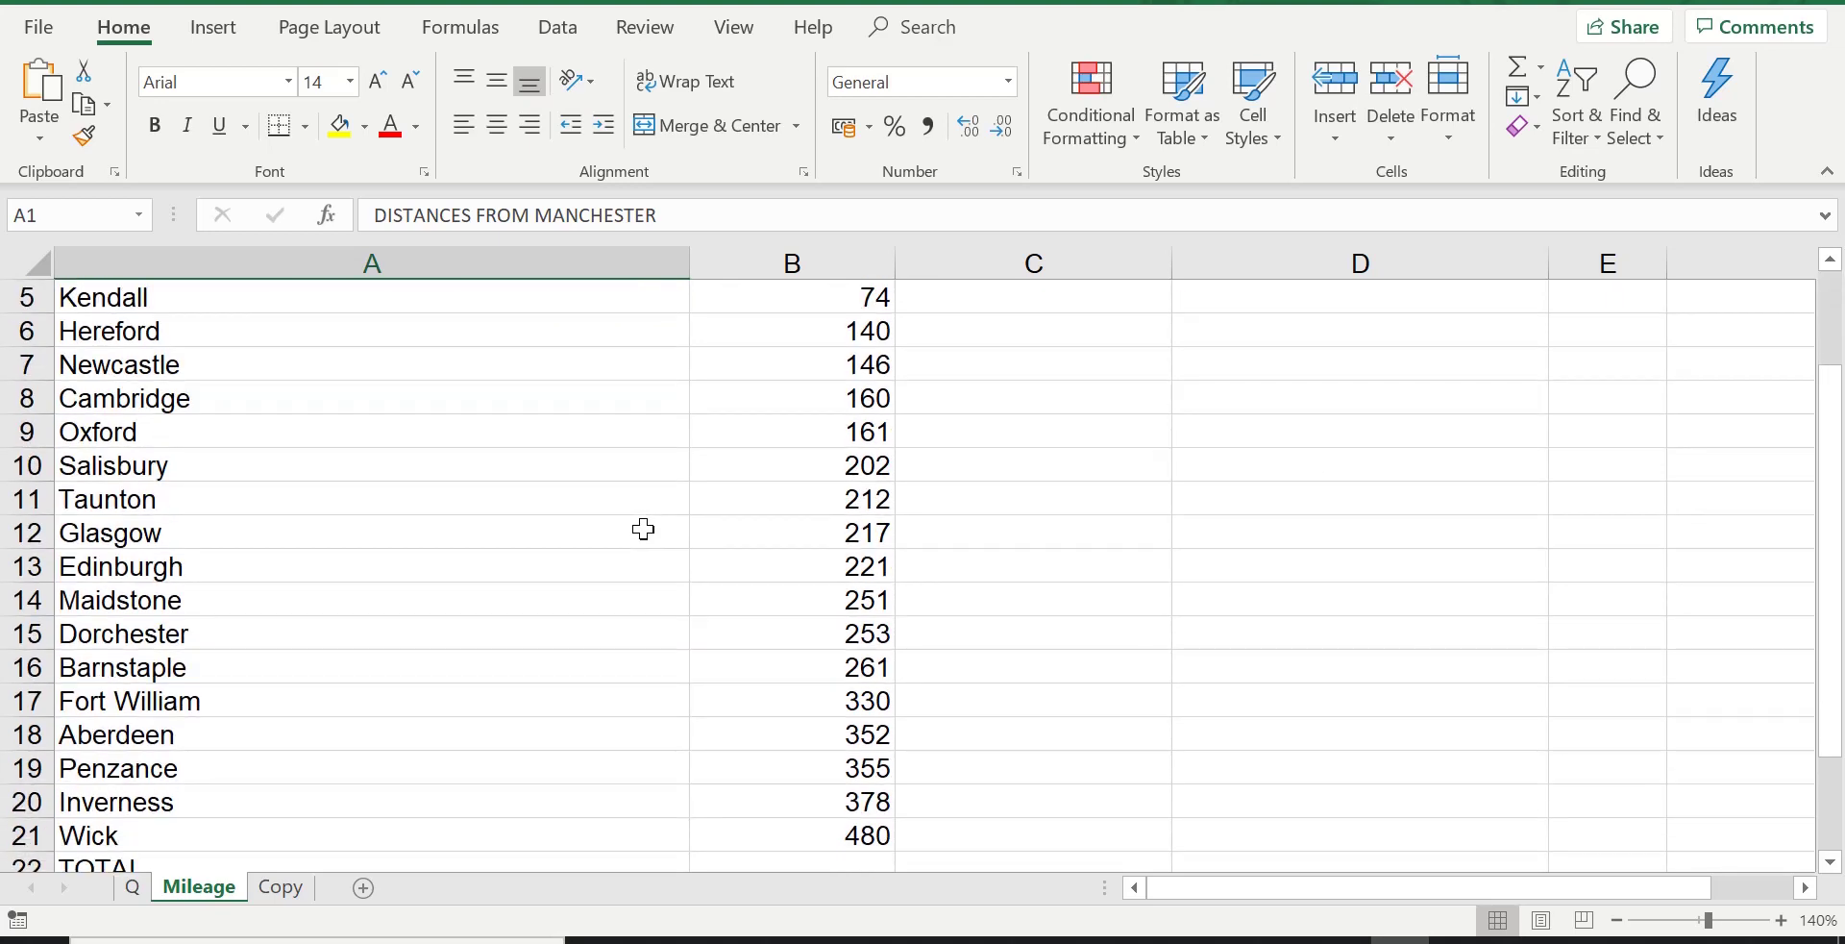
pyautogui.scroll(-1, 644, 529)
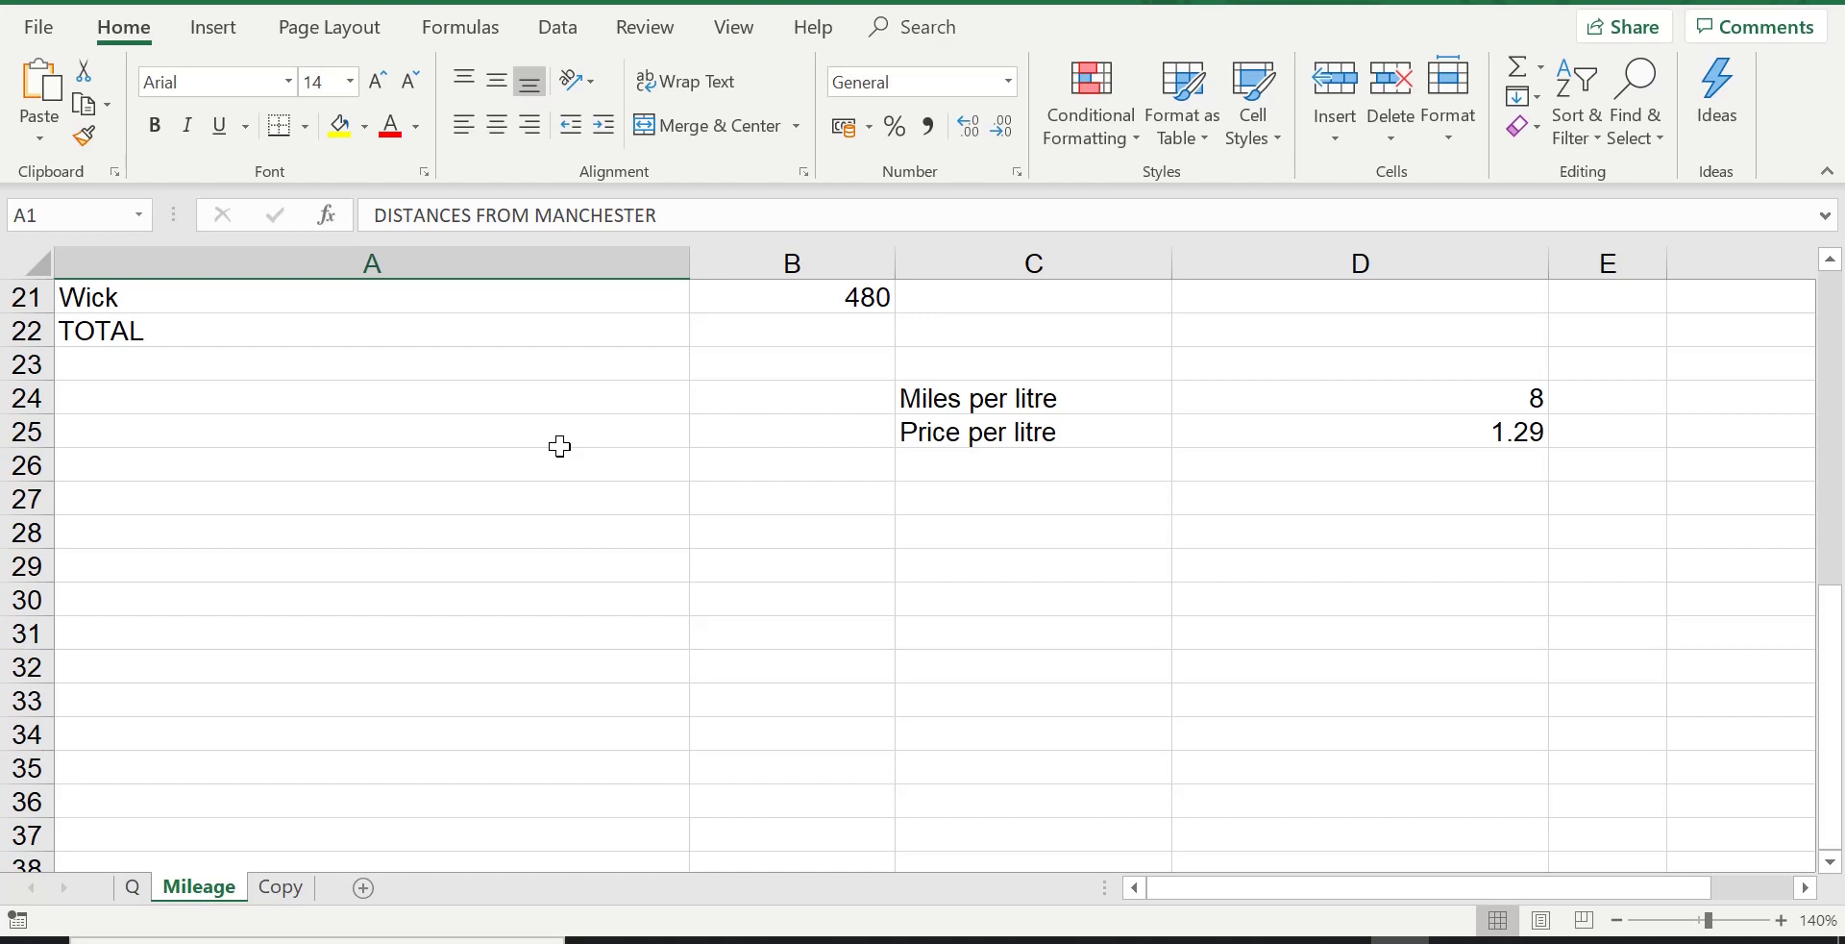
pyautogui.scroll(3, 561, 446)
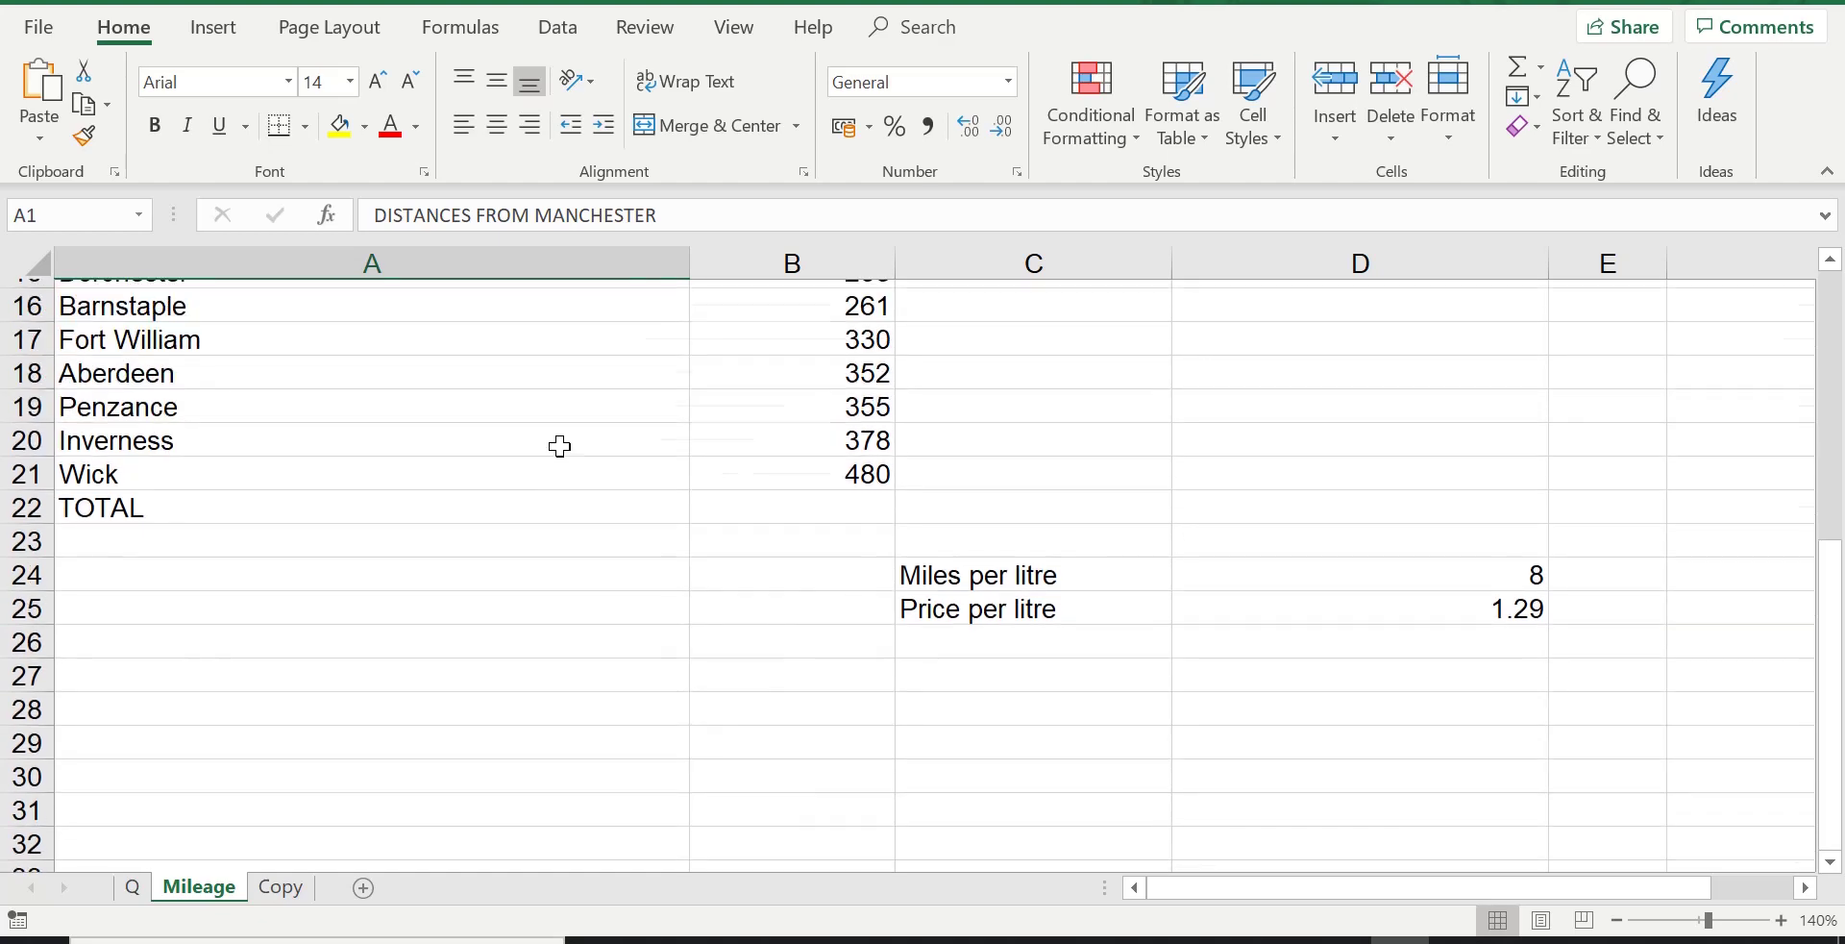
pyautogui.scroll(4, 561, 446)
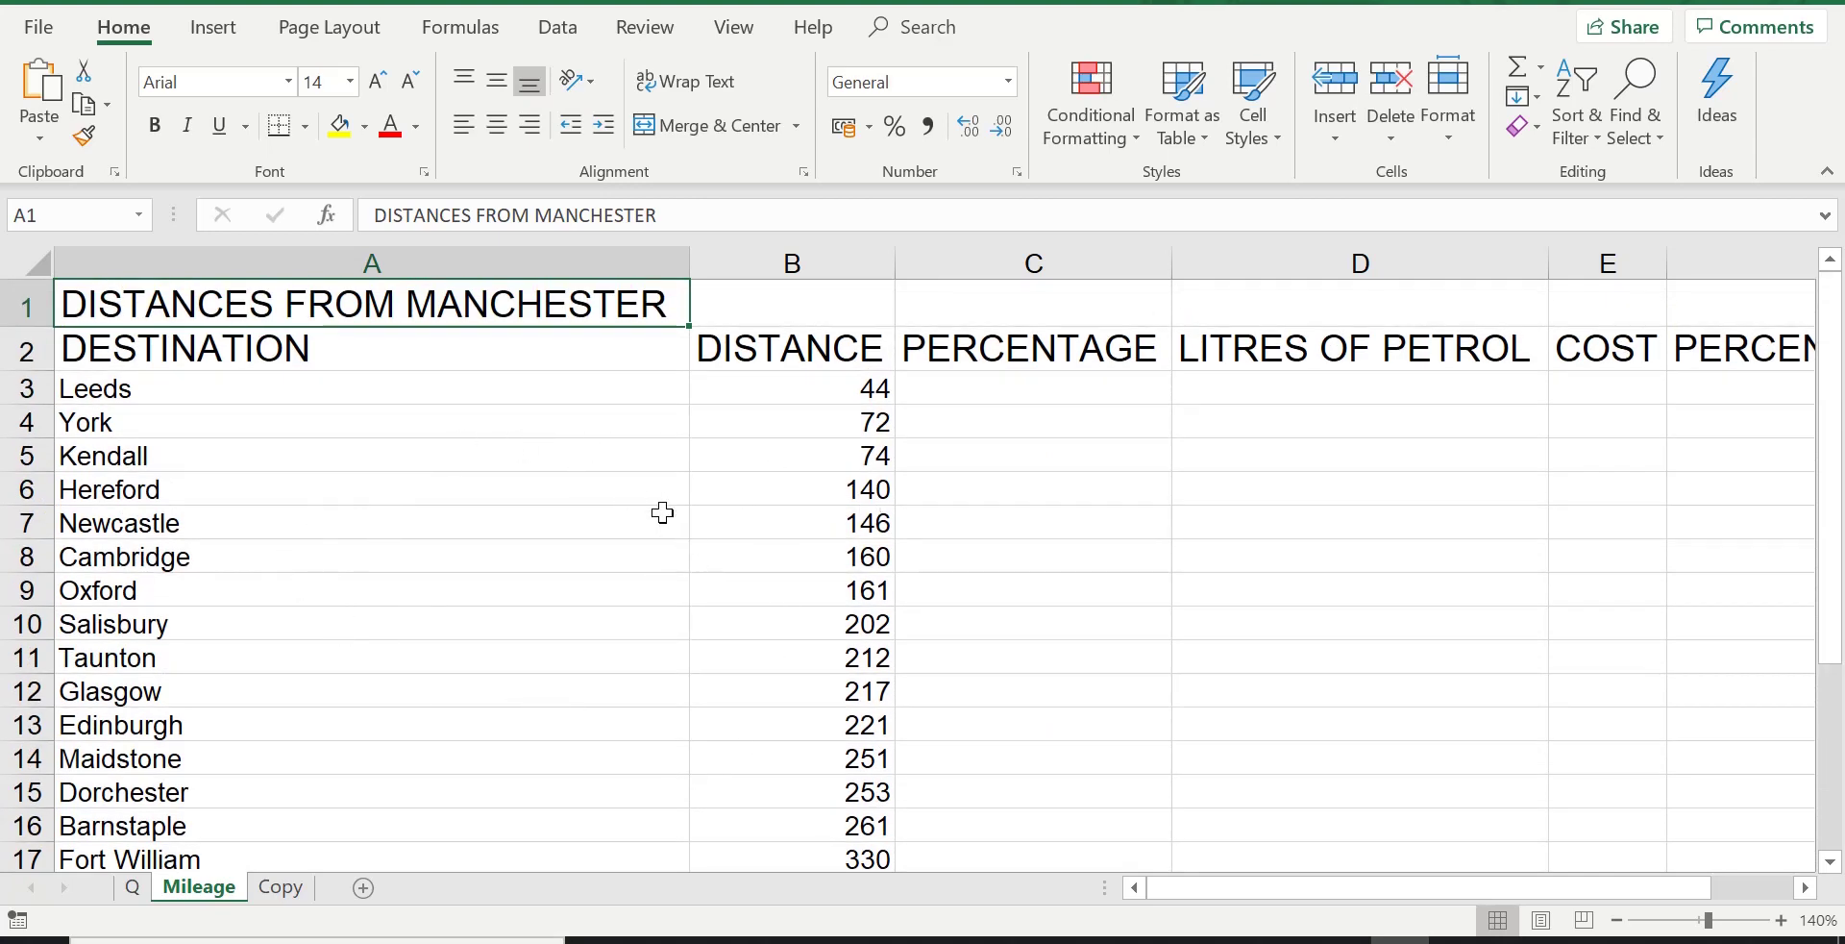
pyautogui.scroll(-1, 658, 522)
pyautogui.scroll(-8, 658, 522)
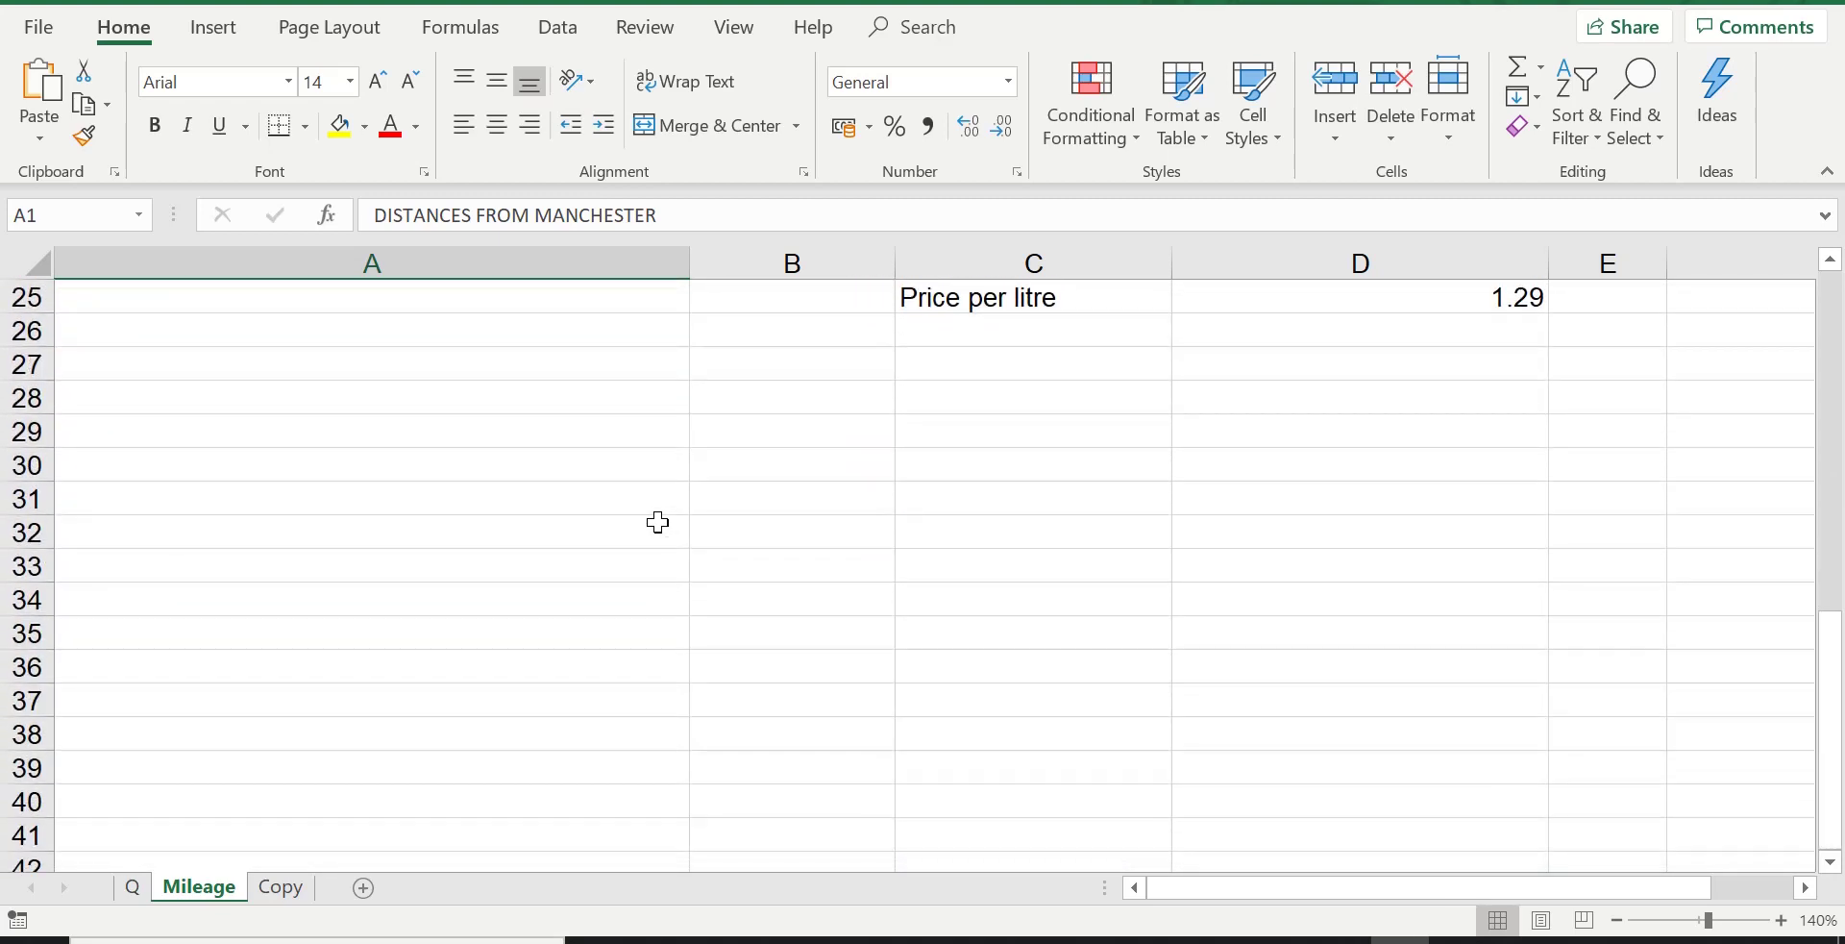
pyautogui.scroll(4, 658, 522)
pyautogui.scroll(4, 658, 521)
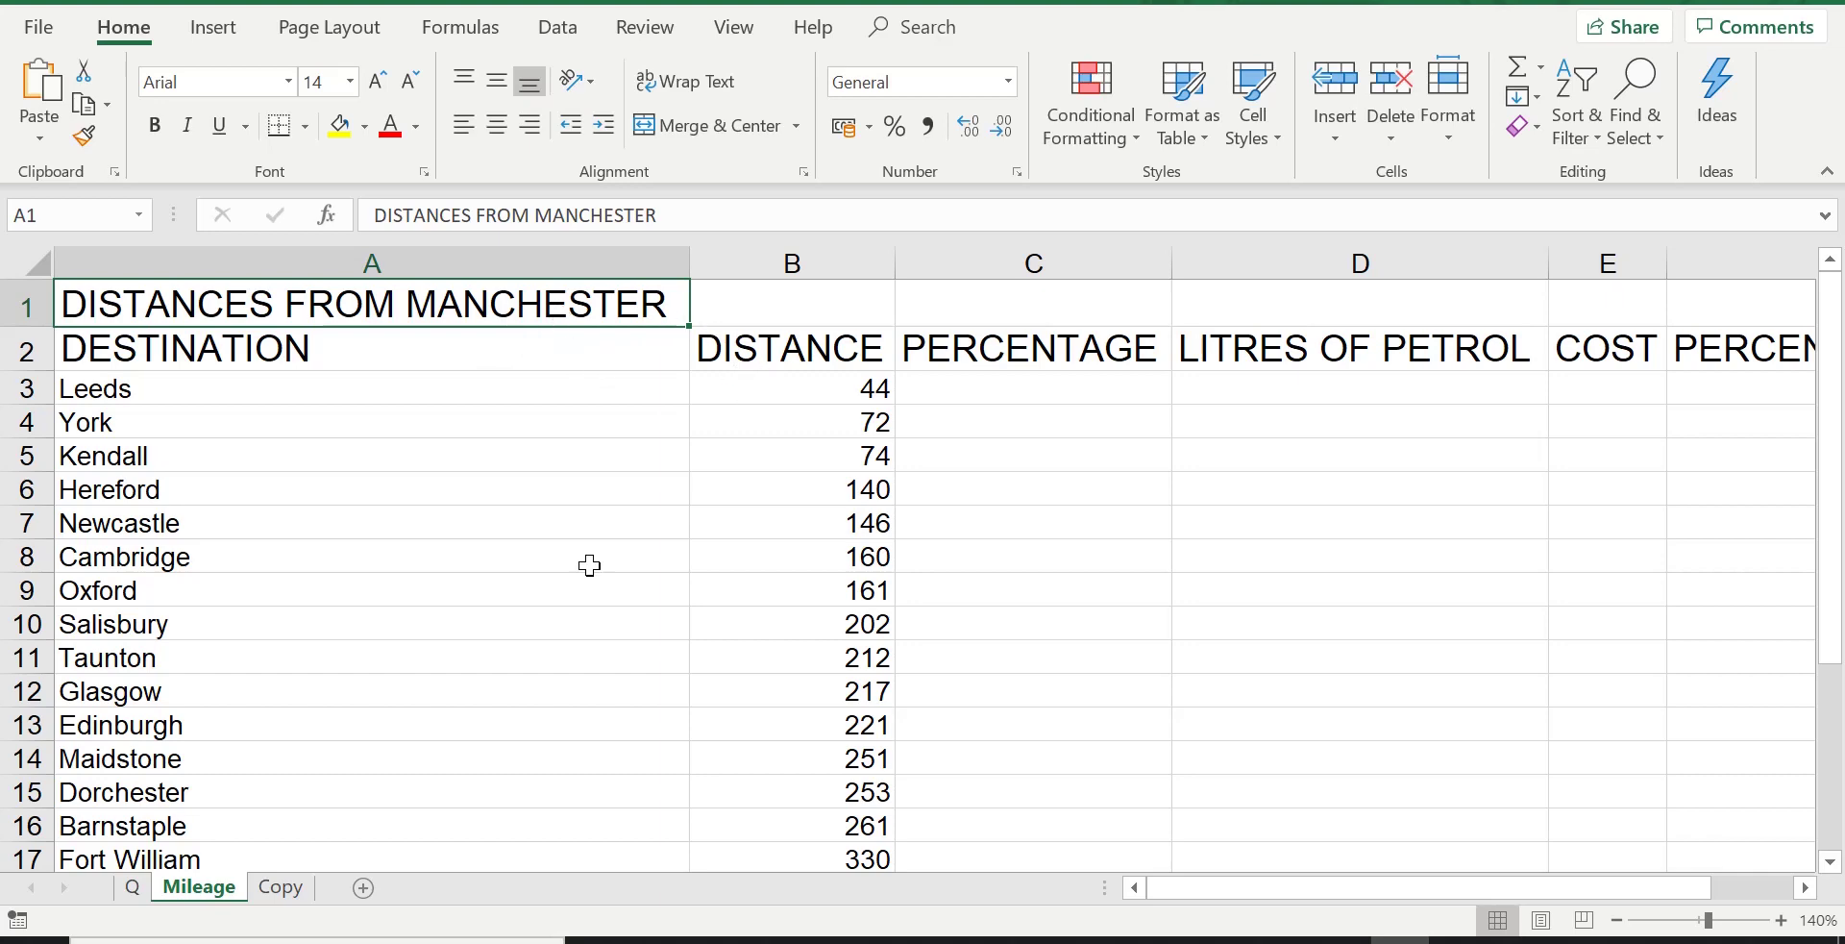
pyautogui.scroll(-4, 590, 565)
pyautogui.scroll(4, 589, 565)
pyautogui.scroll(-2, 614, 507)
pyautogui.scroll(2, 614, 508)
pyautogui.scroll(-2, 379, 598)
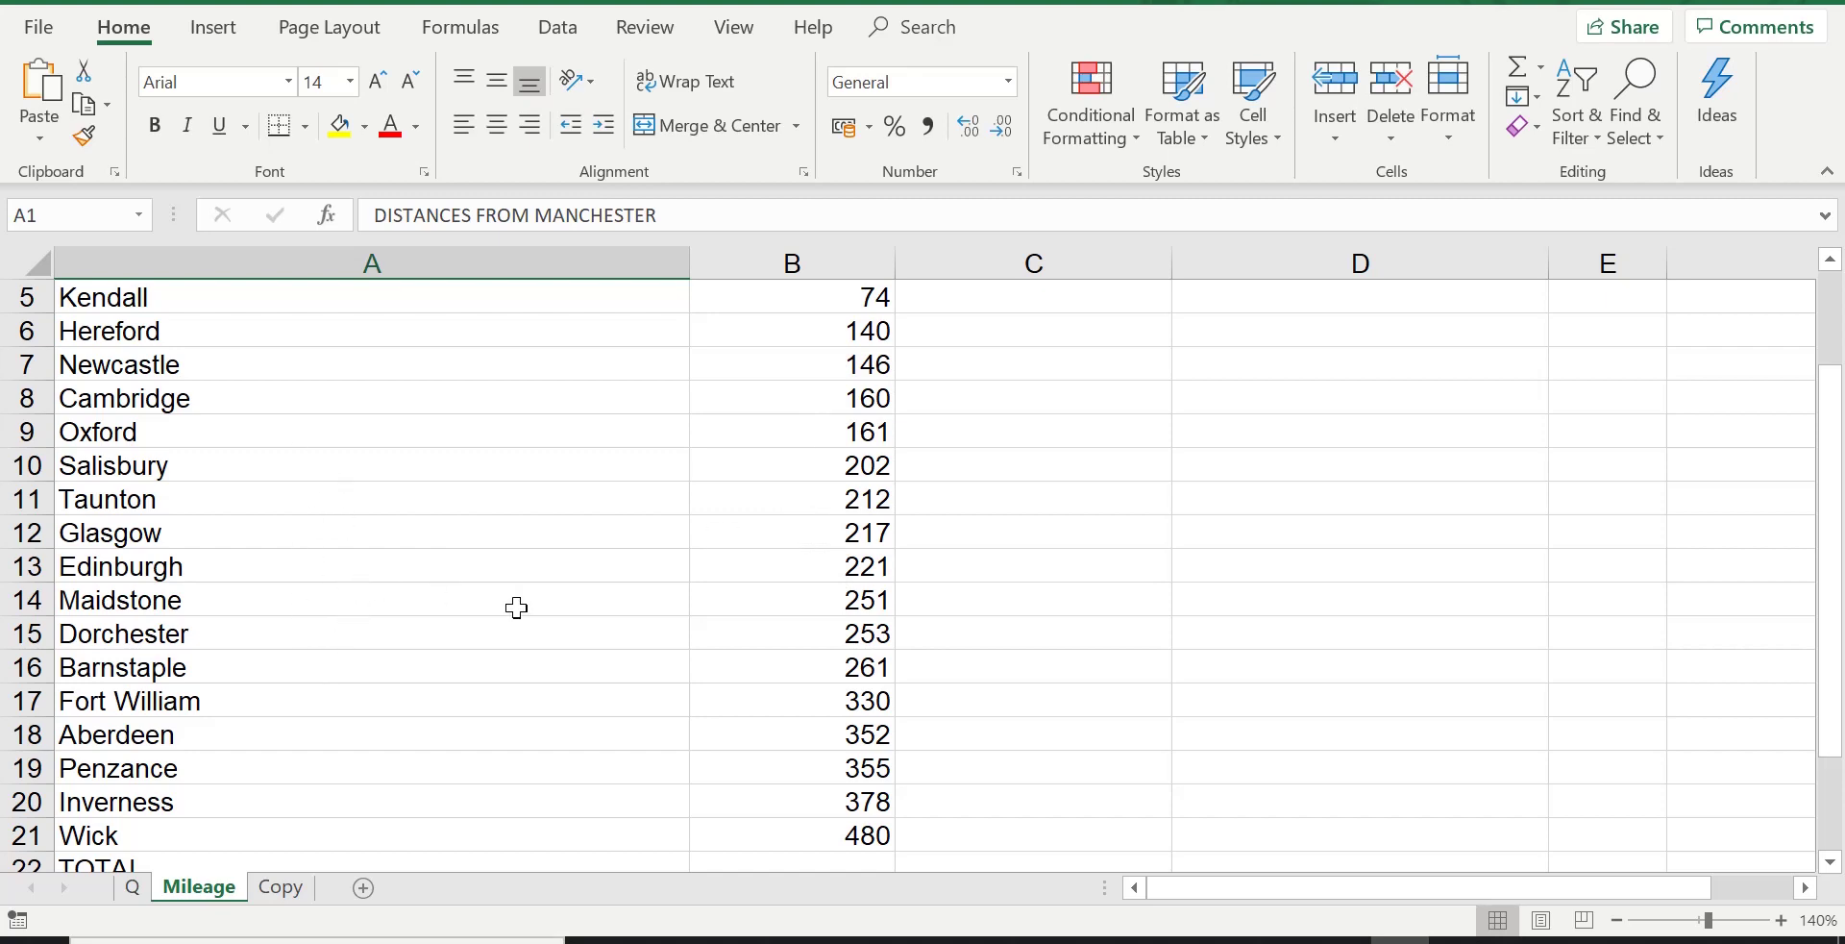
pyautogui.scroll(2, 517, 607)
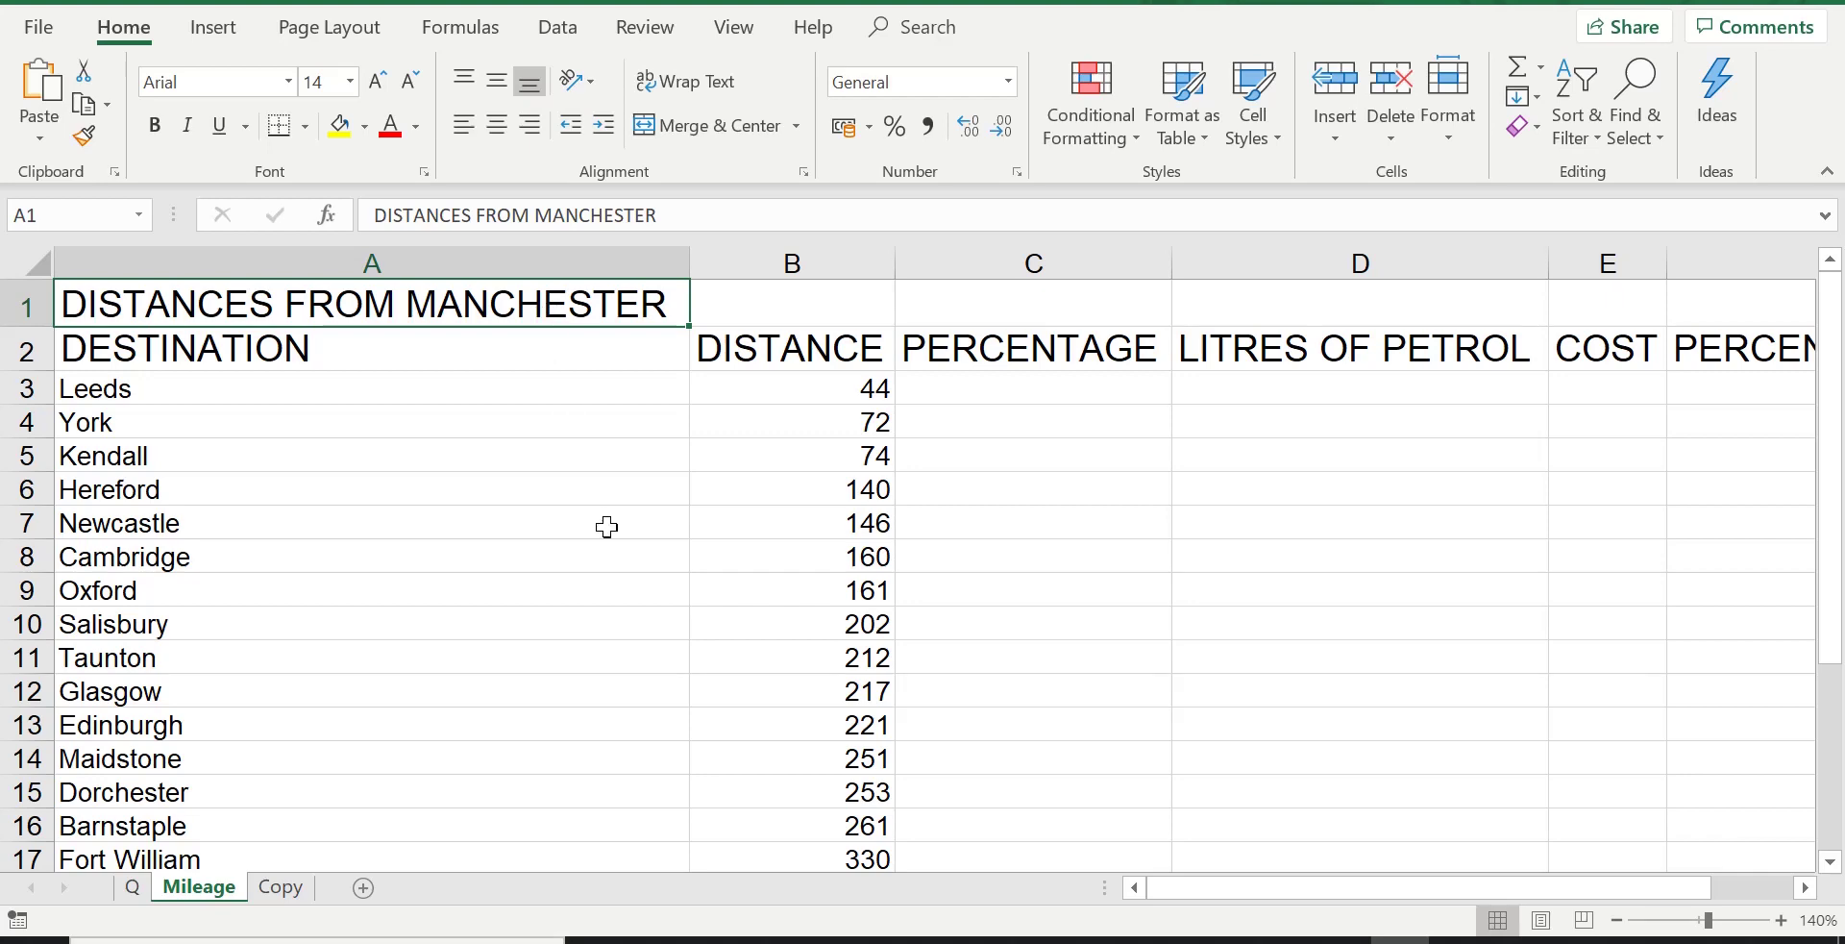
pyautogui.scroll(-2, 604, 544)
pyautogui.scroll(-3, 604, 544)
pyautogui.scroll(4, 604, 544)
pyautogui.click(132, 887)
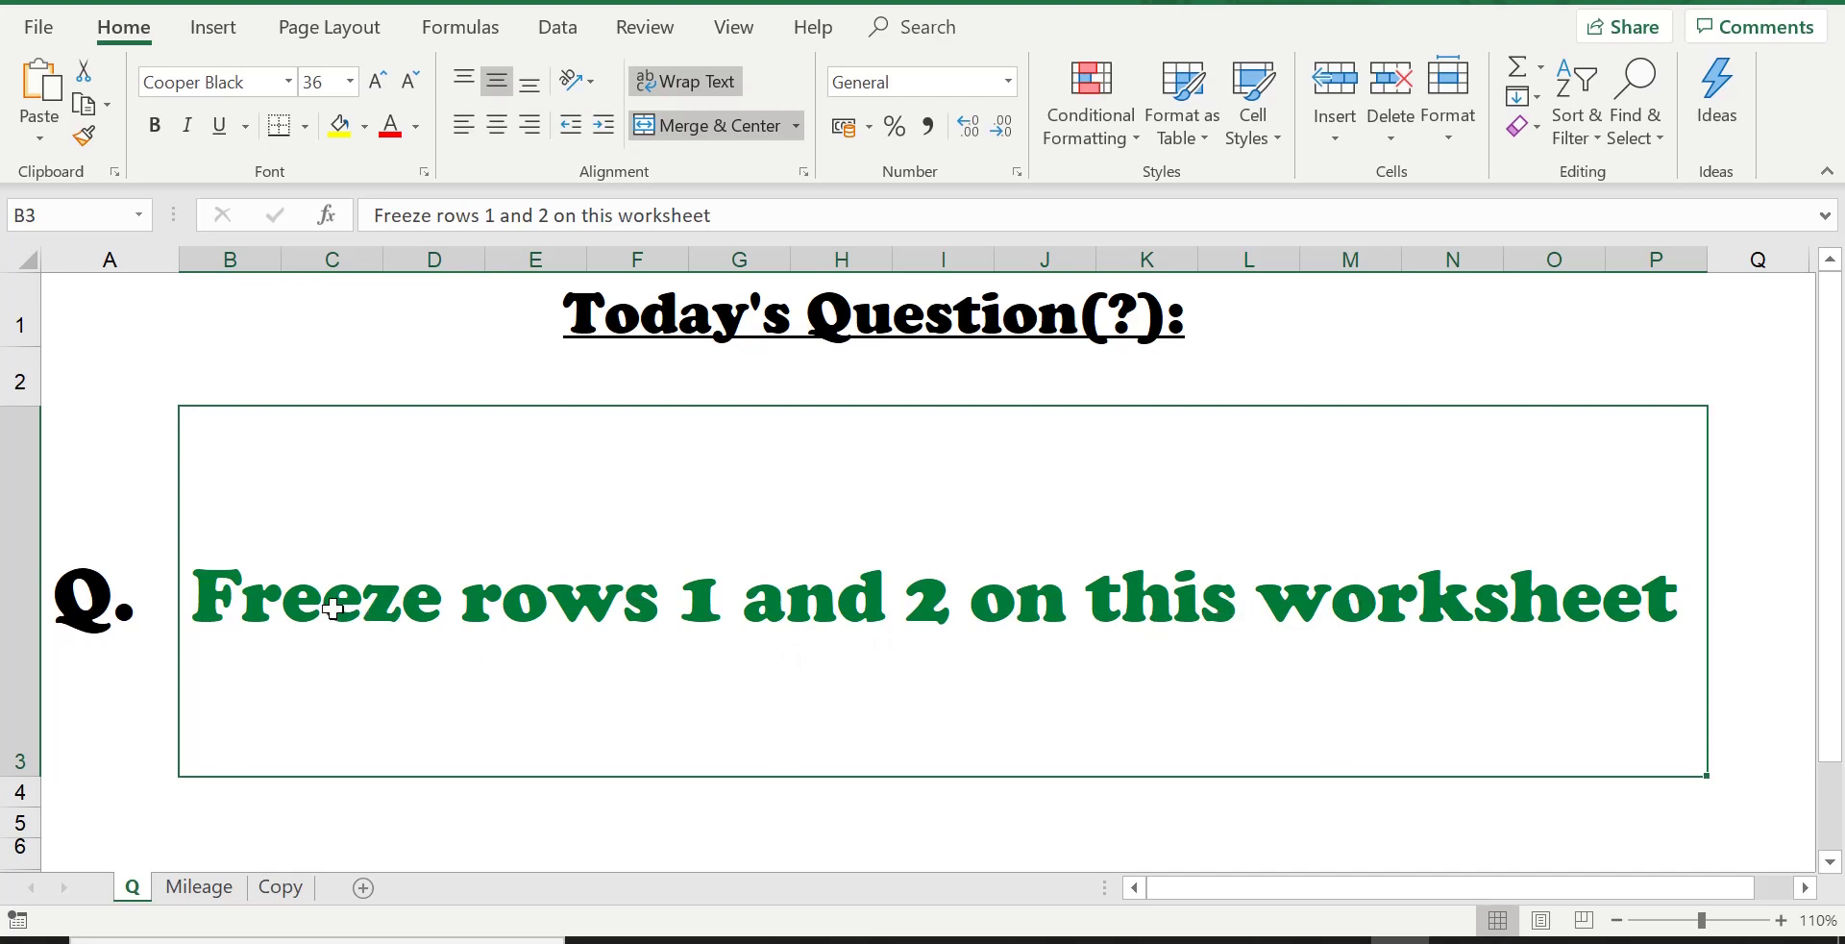
pyautogui.click(193, 889)
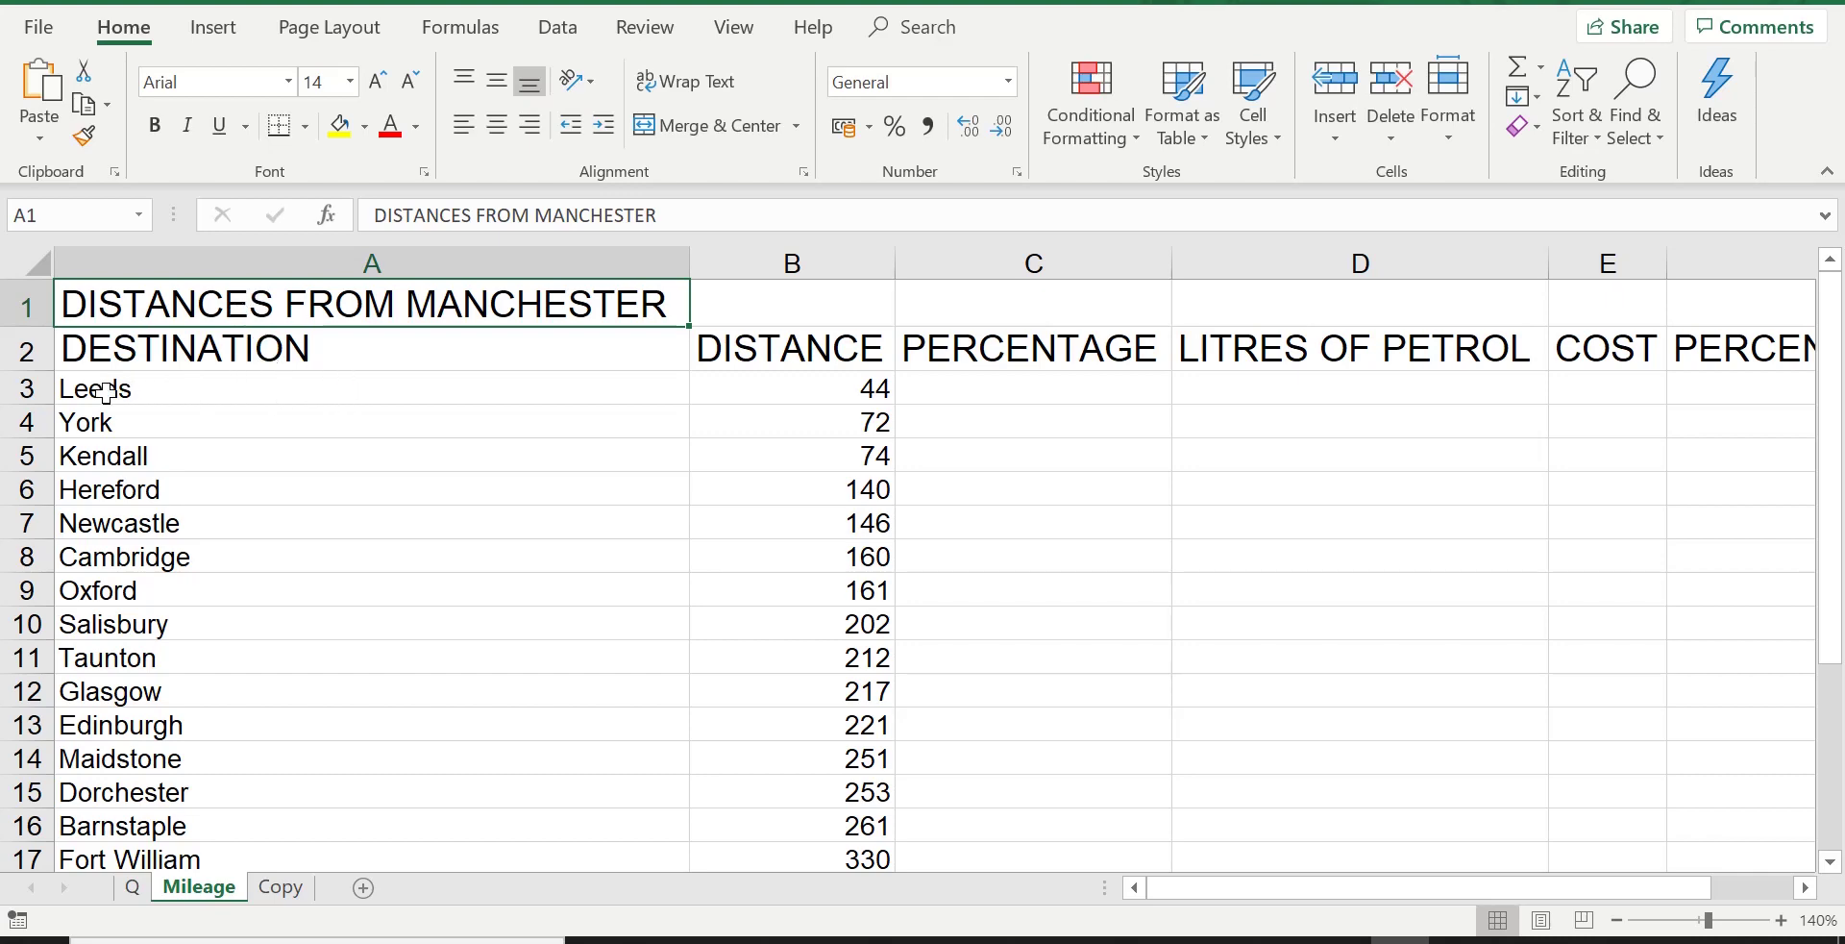
# Step: Select the whole of row 3, the Leeds row below the title and headings
pyautogui.click(27, 388)
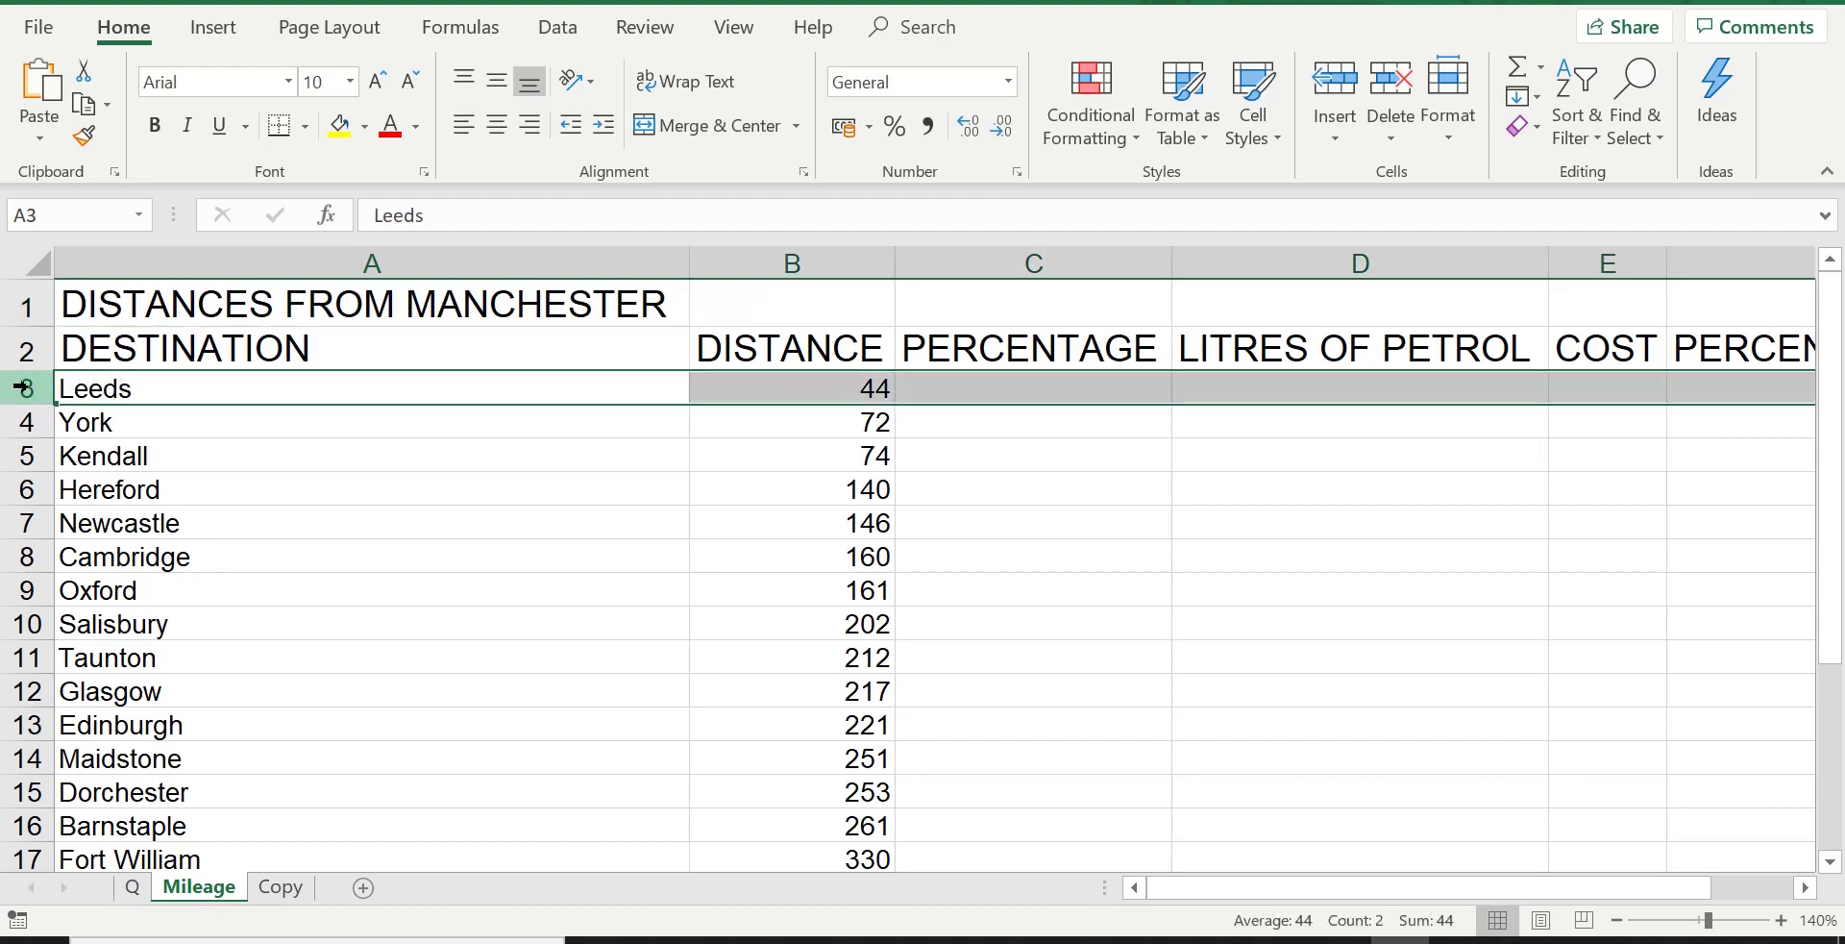
pyautogui.click(134, 389)
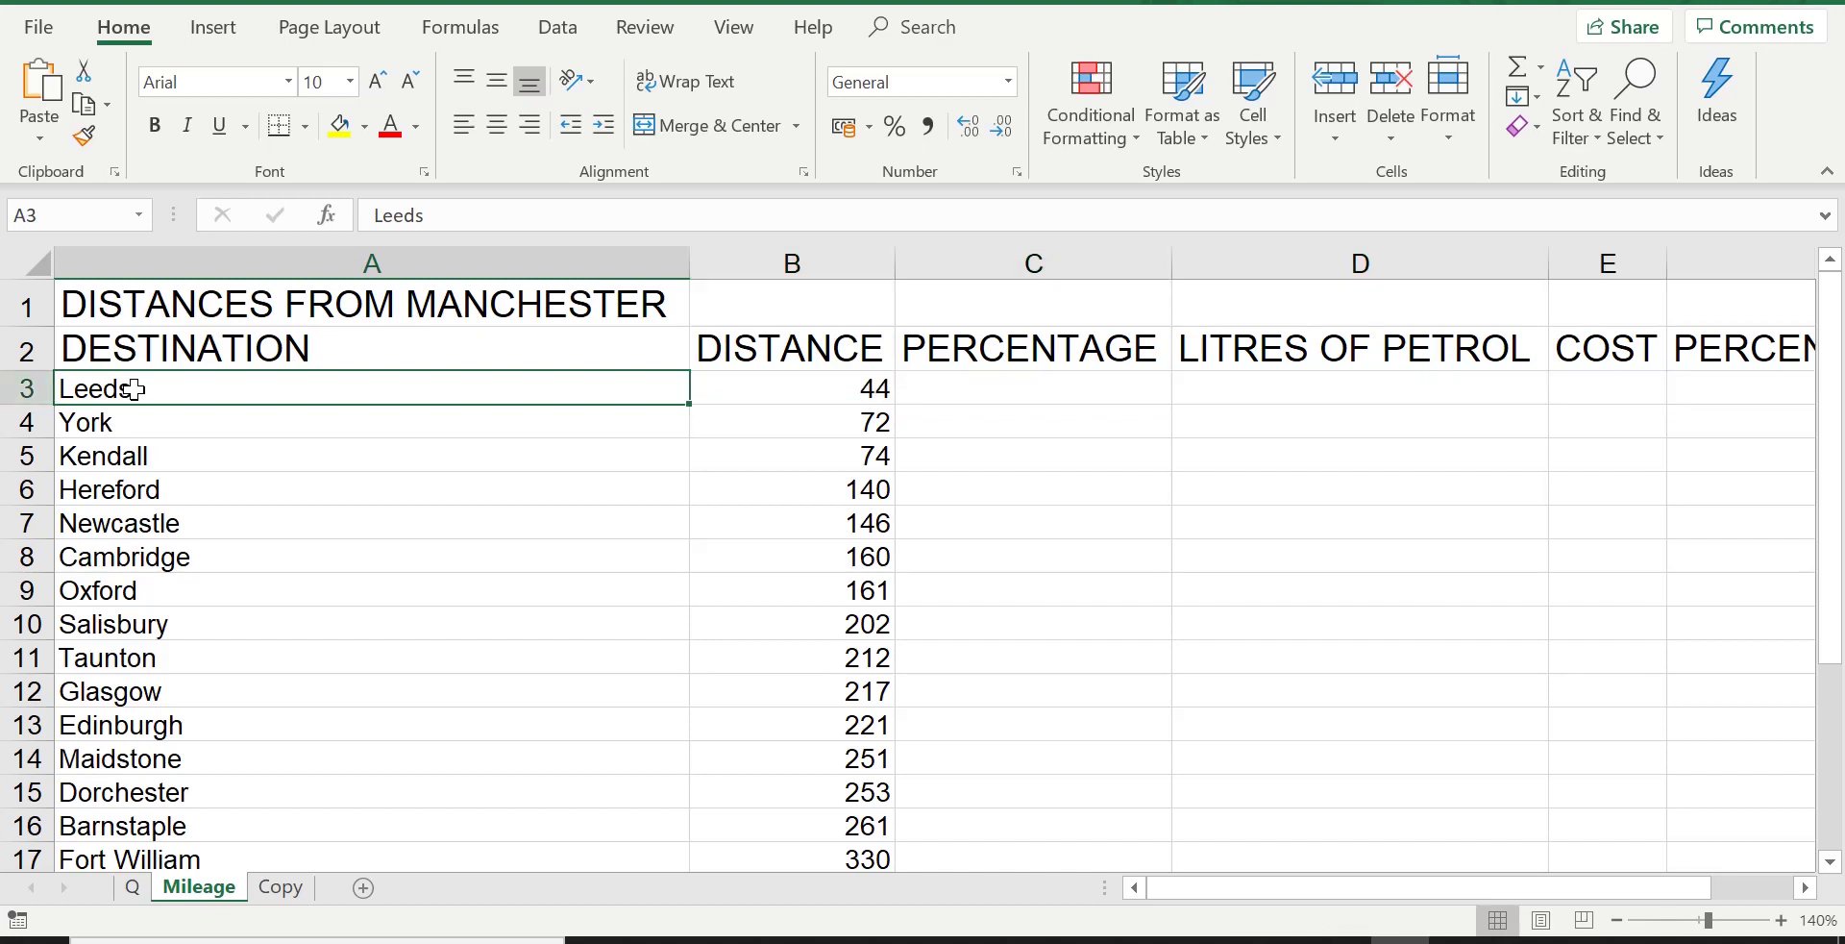
pyautogui.click(31, 387)
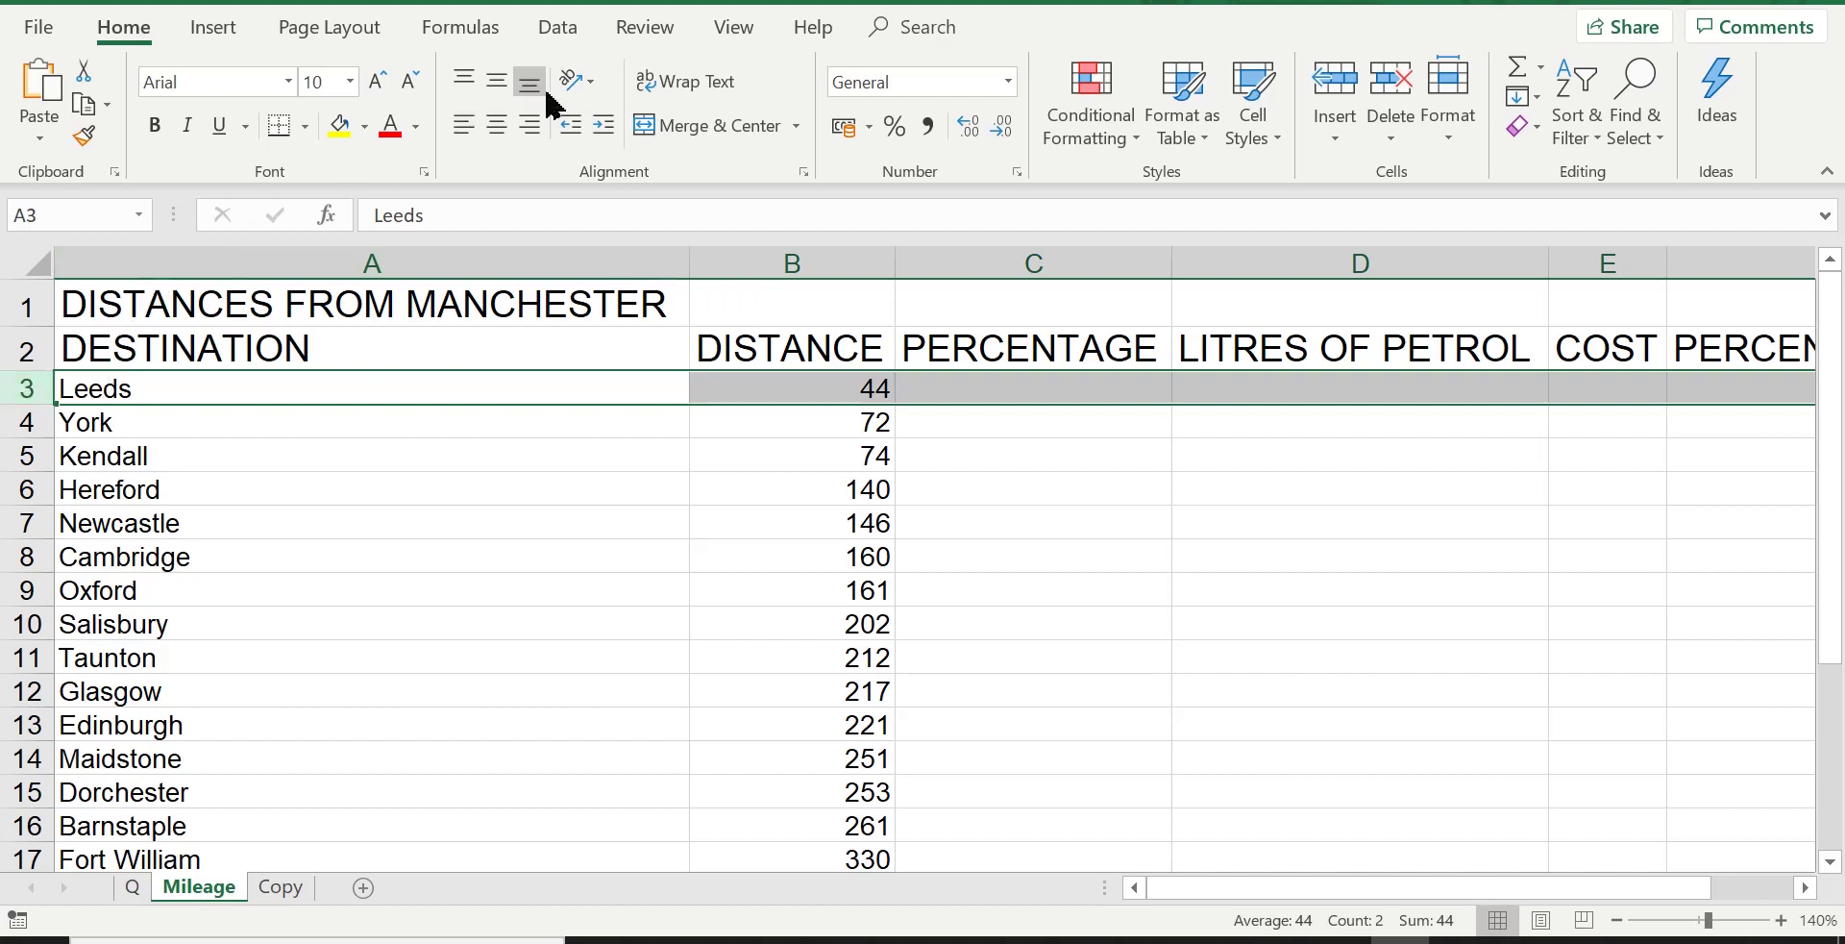
# Step: Apply View > Freeze Panes with row 3 selected, locking rows 1 and 2 in place
pyautogui.click(737, 31)
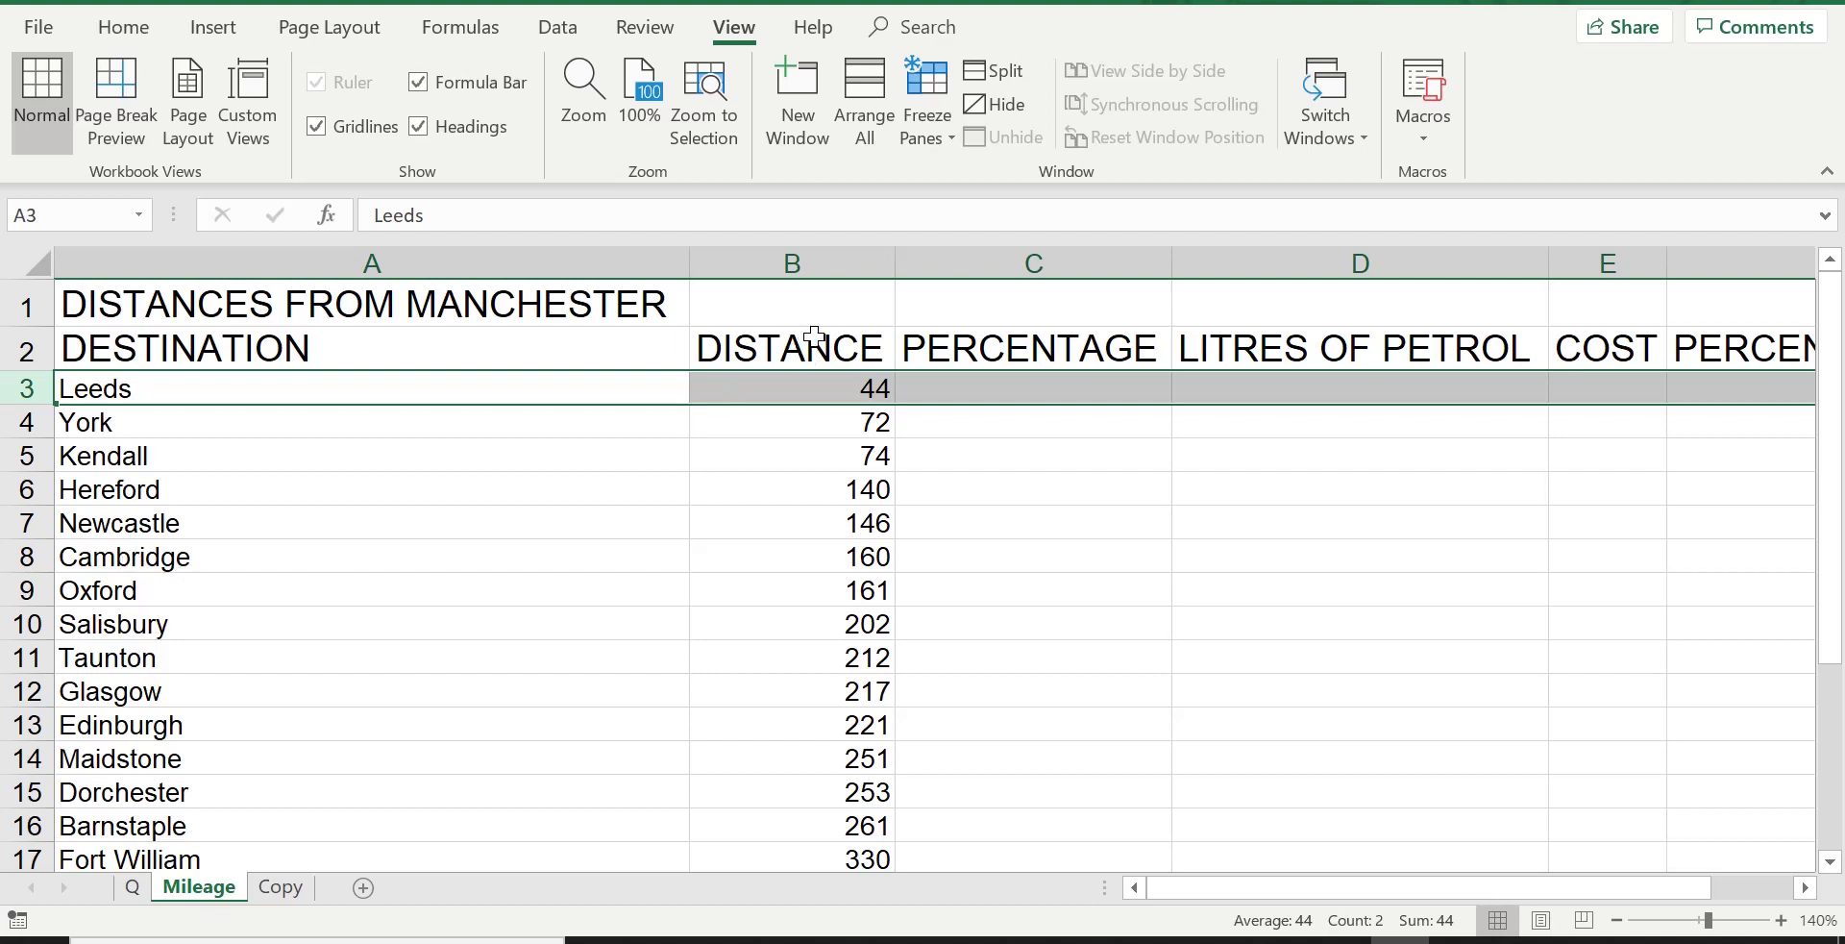
pyautogui.click(937, 126)
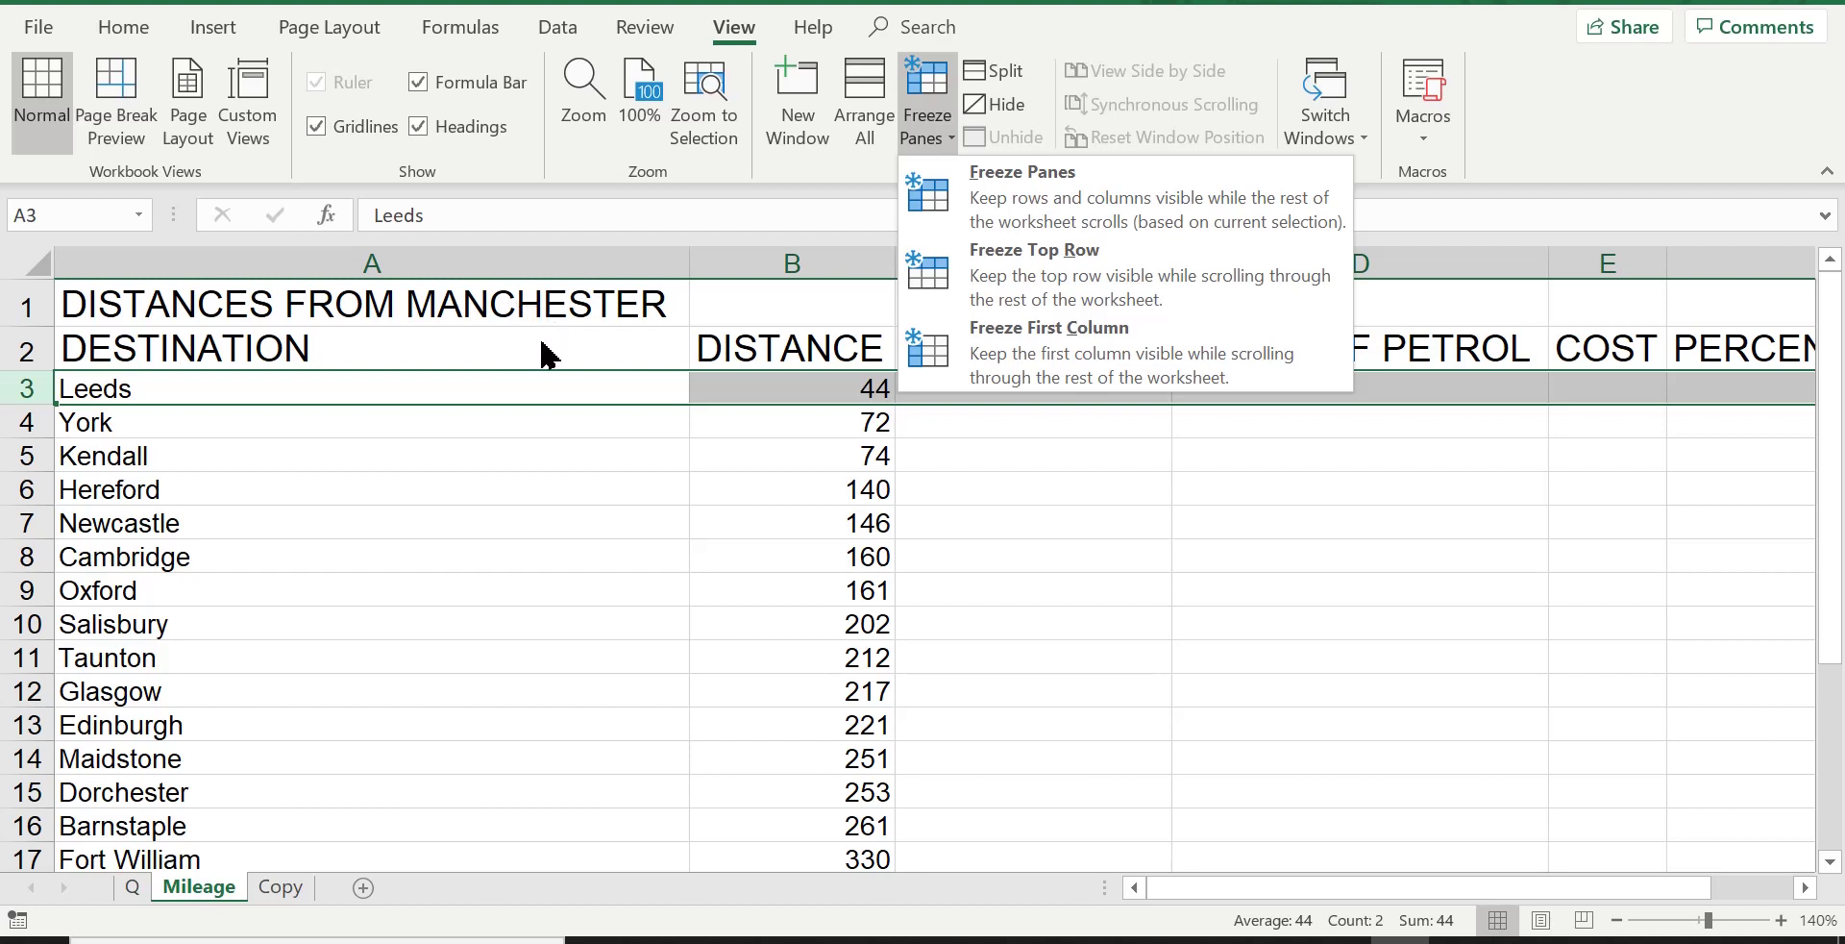
pyautogui.click(1064, 205)
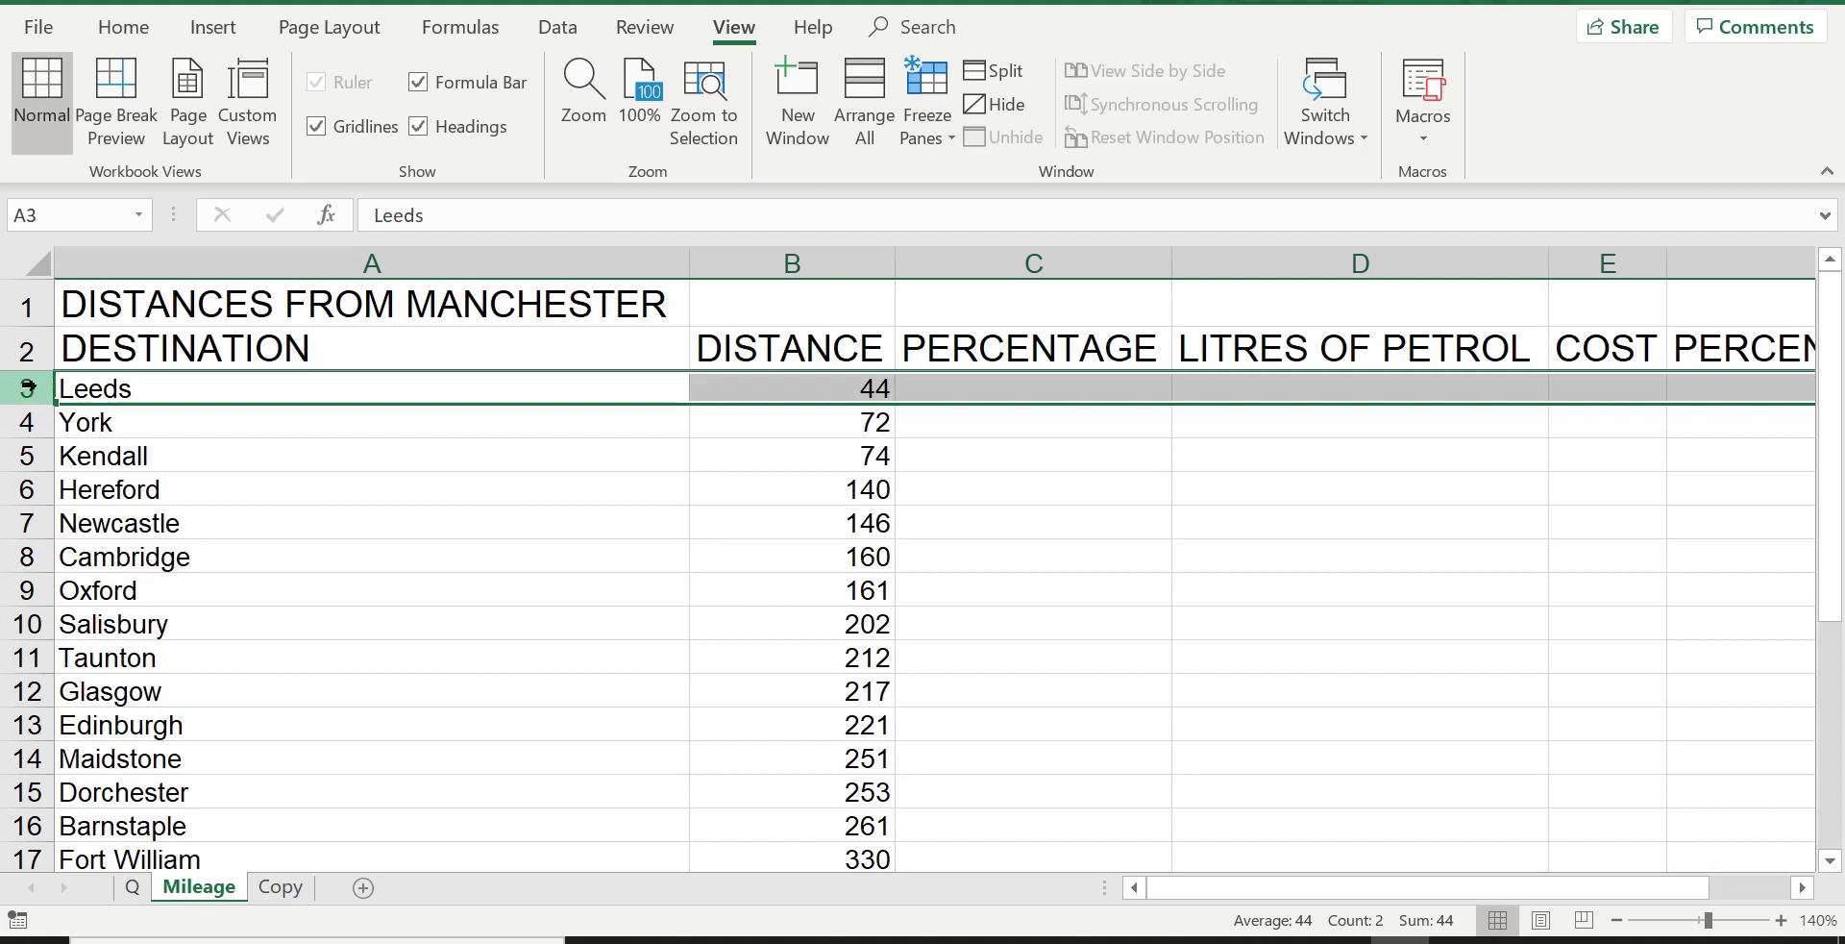
pyautogui.click(462, 482)
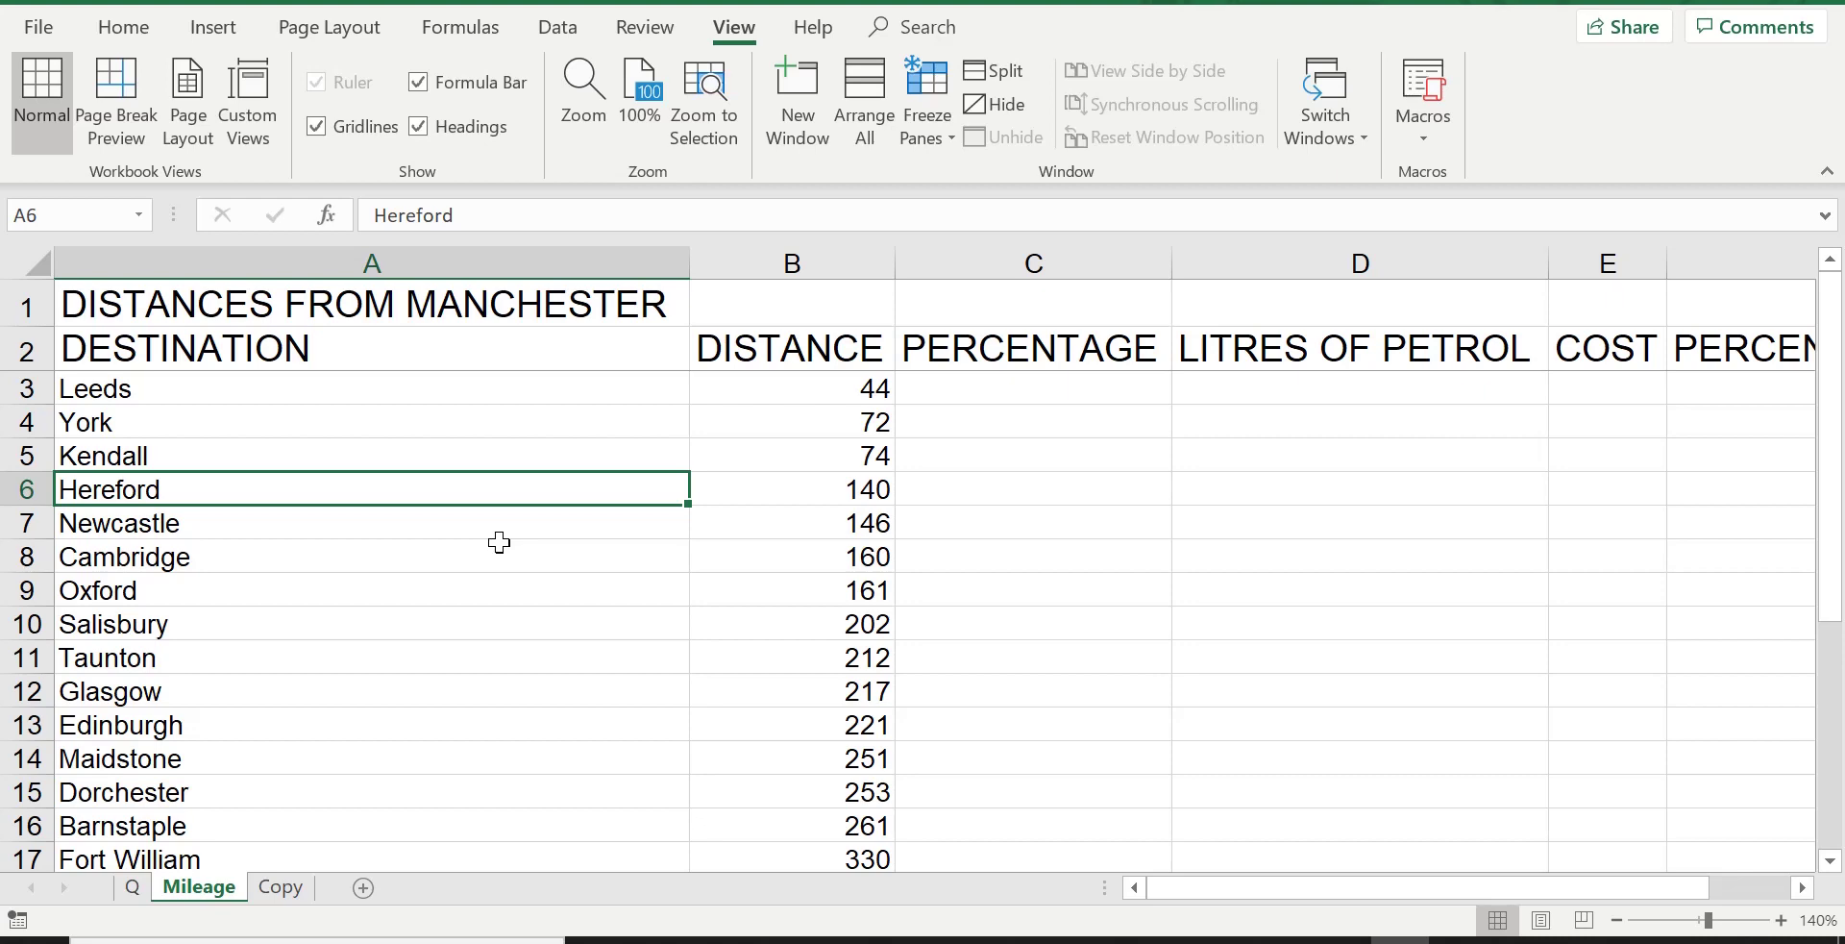
pyautogui.scroll(-6, 499, 543)
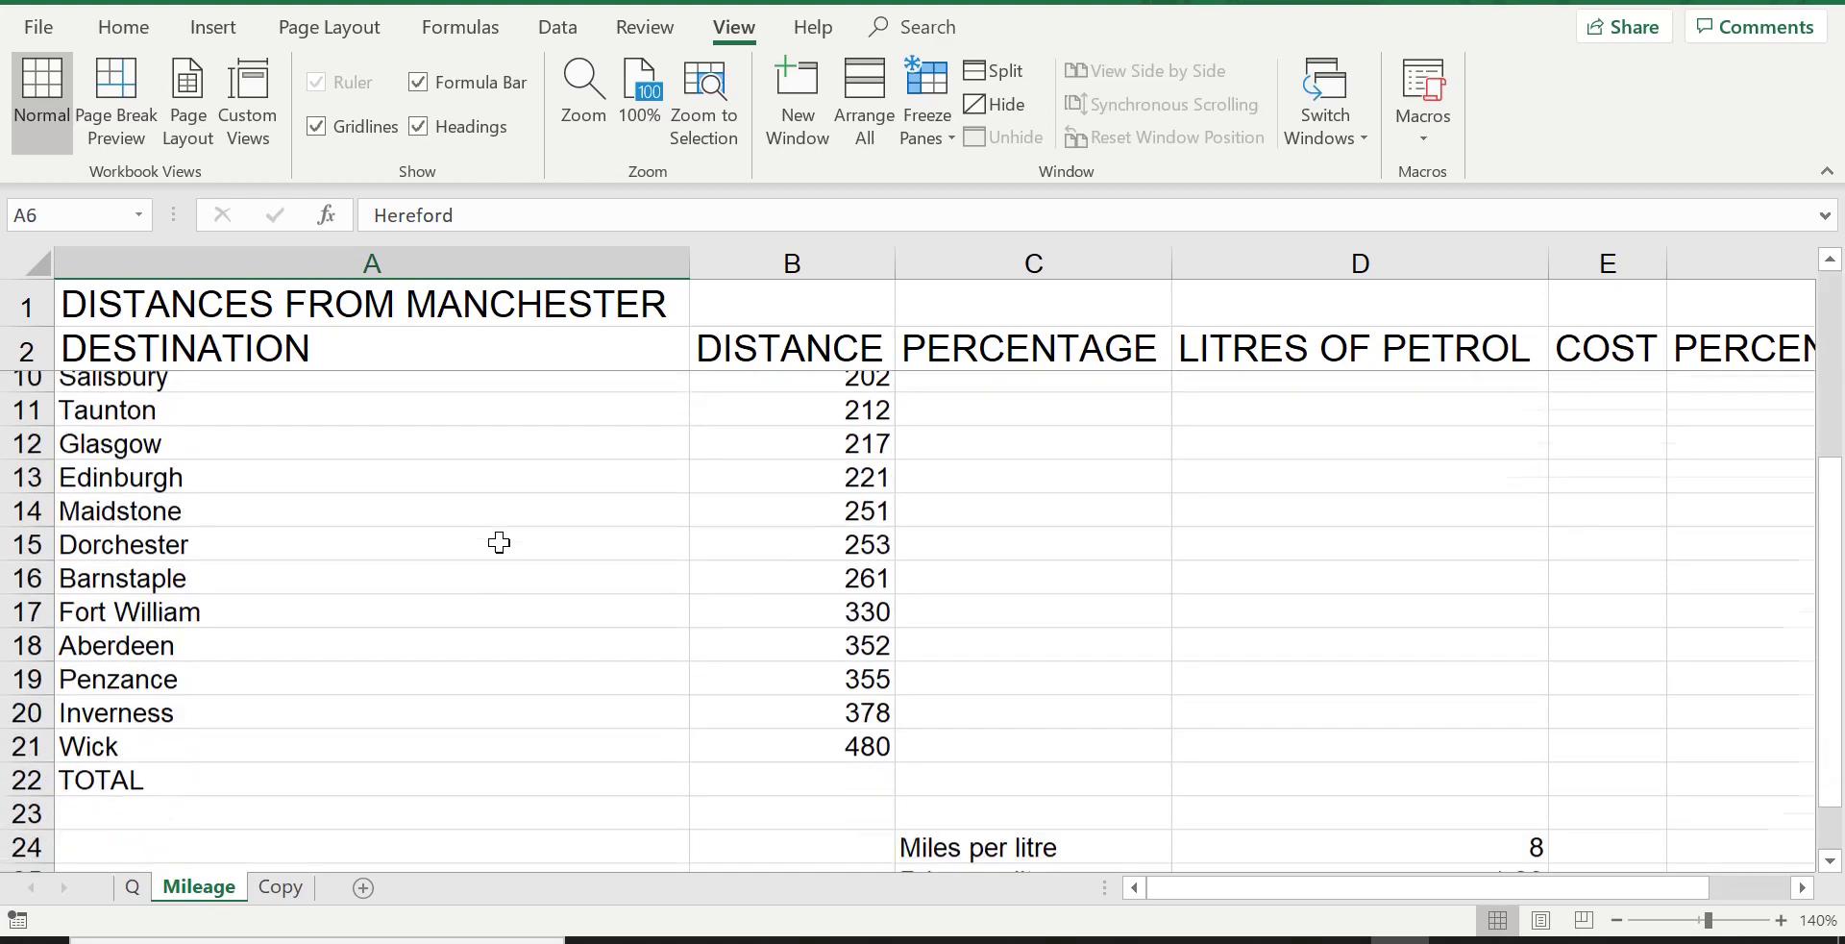
pyautogui.scroll(-2, 499, 543)
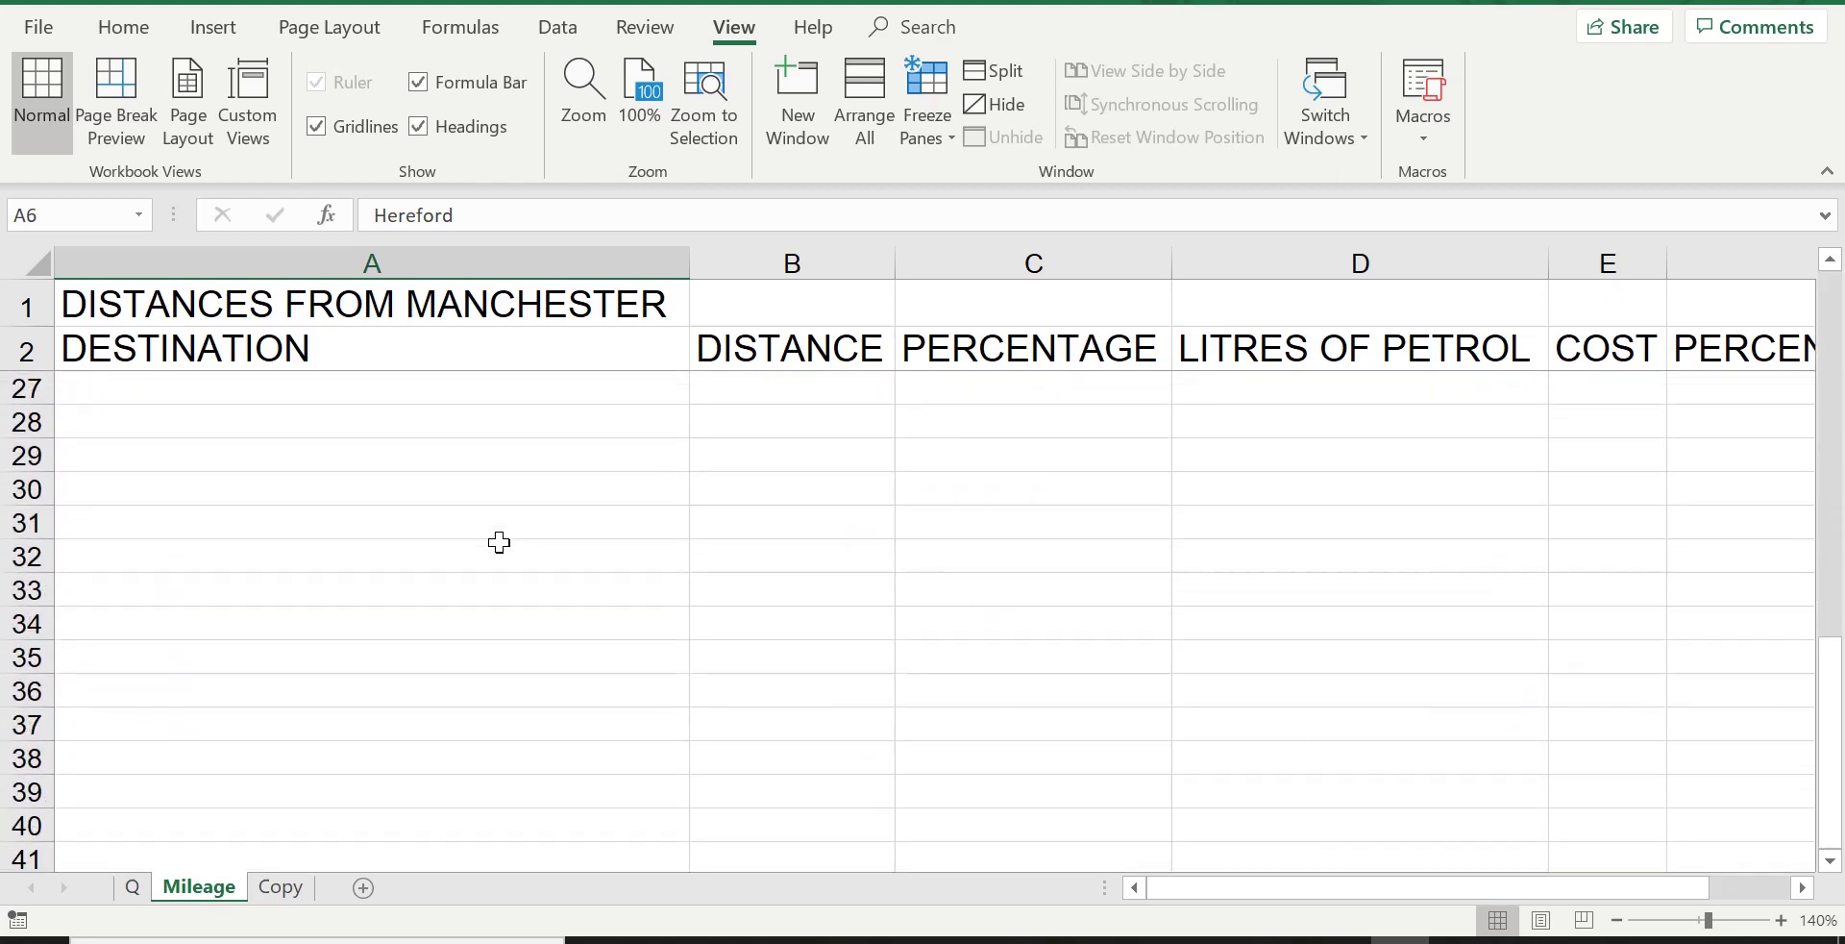
pyautogui.scroll(7, 499, 543)
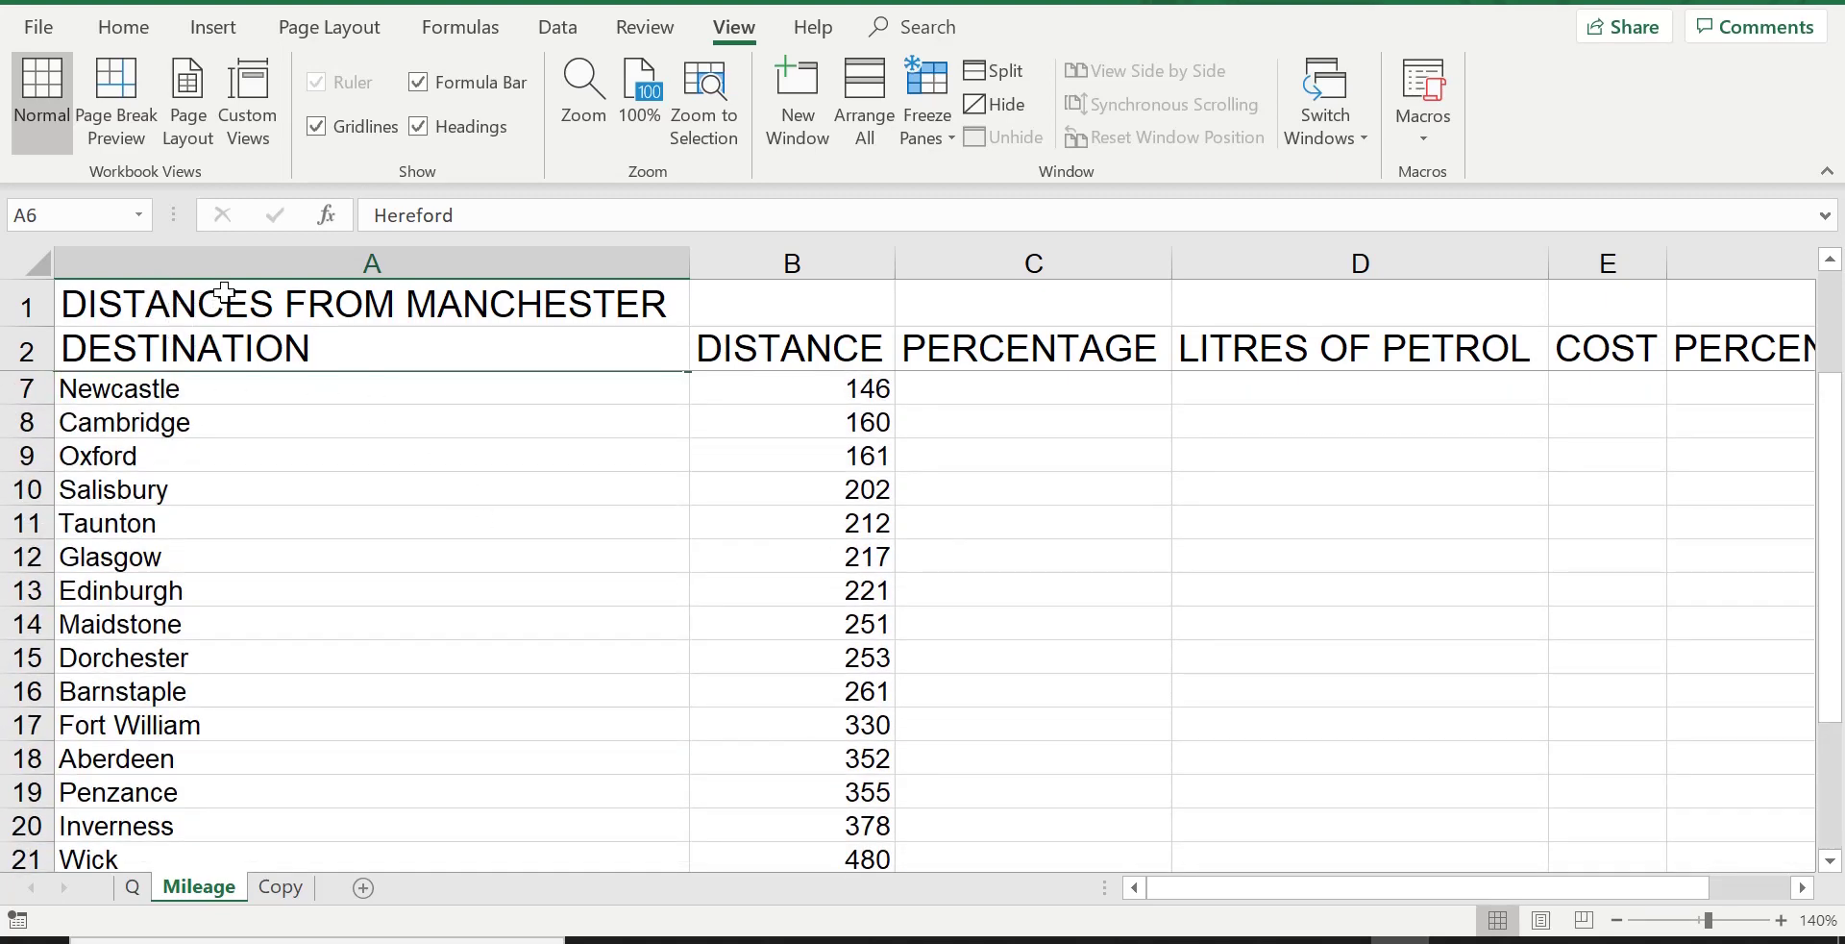
pyautogui.scroll(-3, 458, 611)
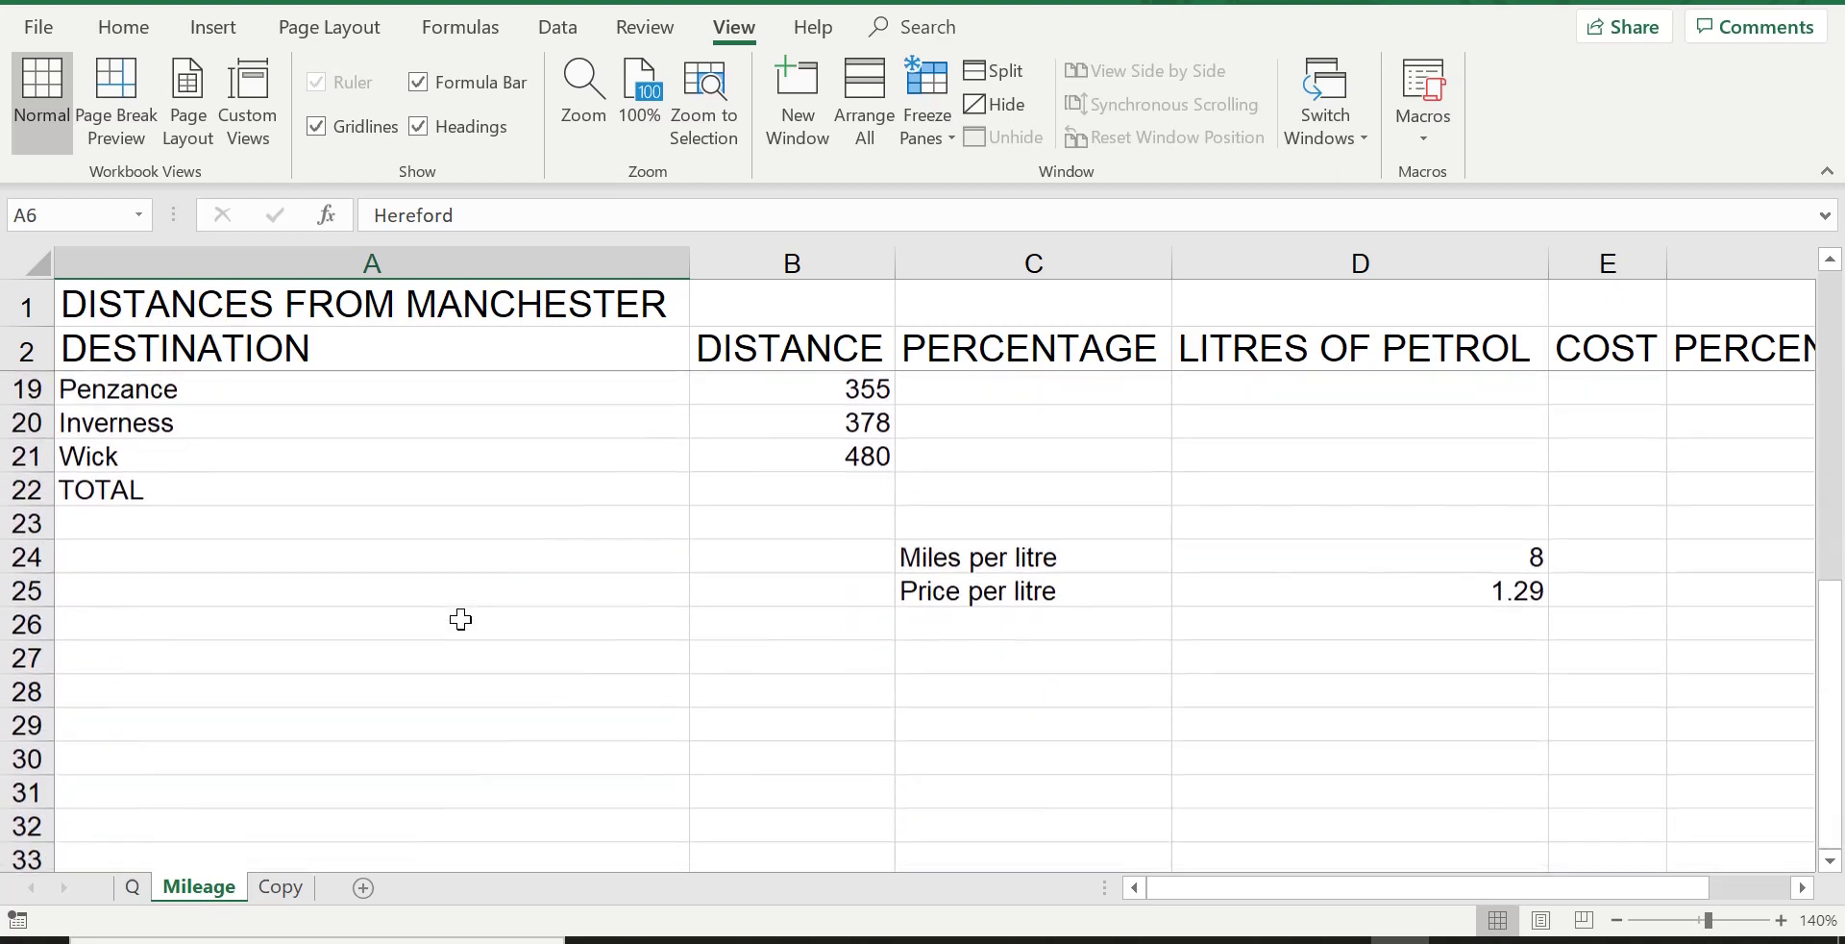
pyautogui.scroll(4, 457, 611)
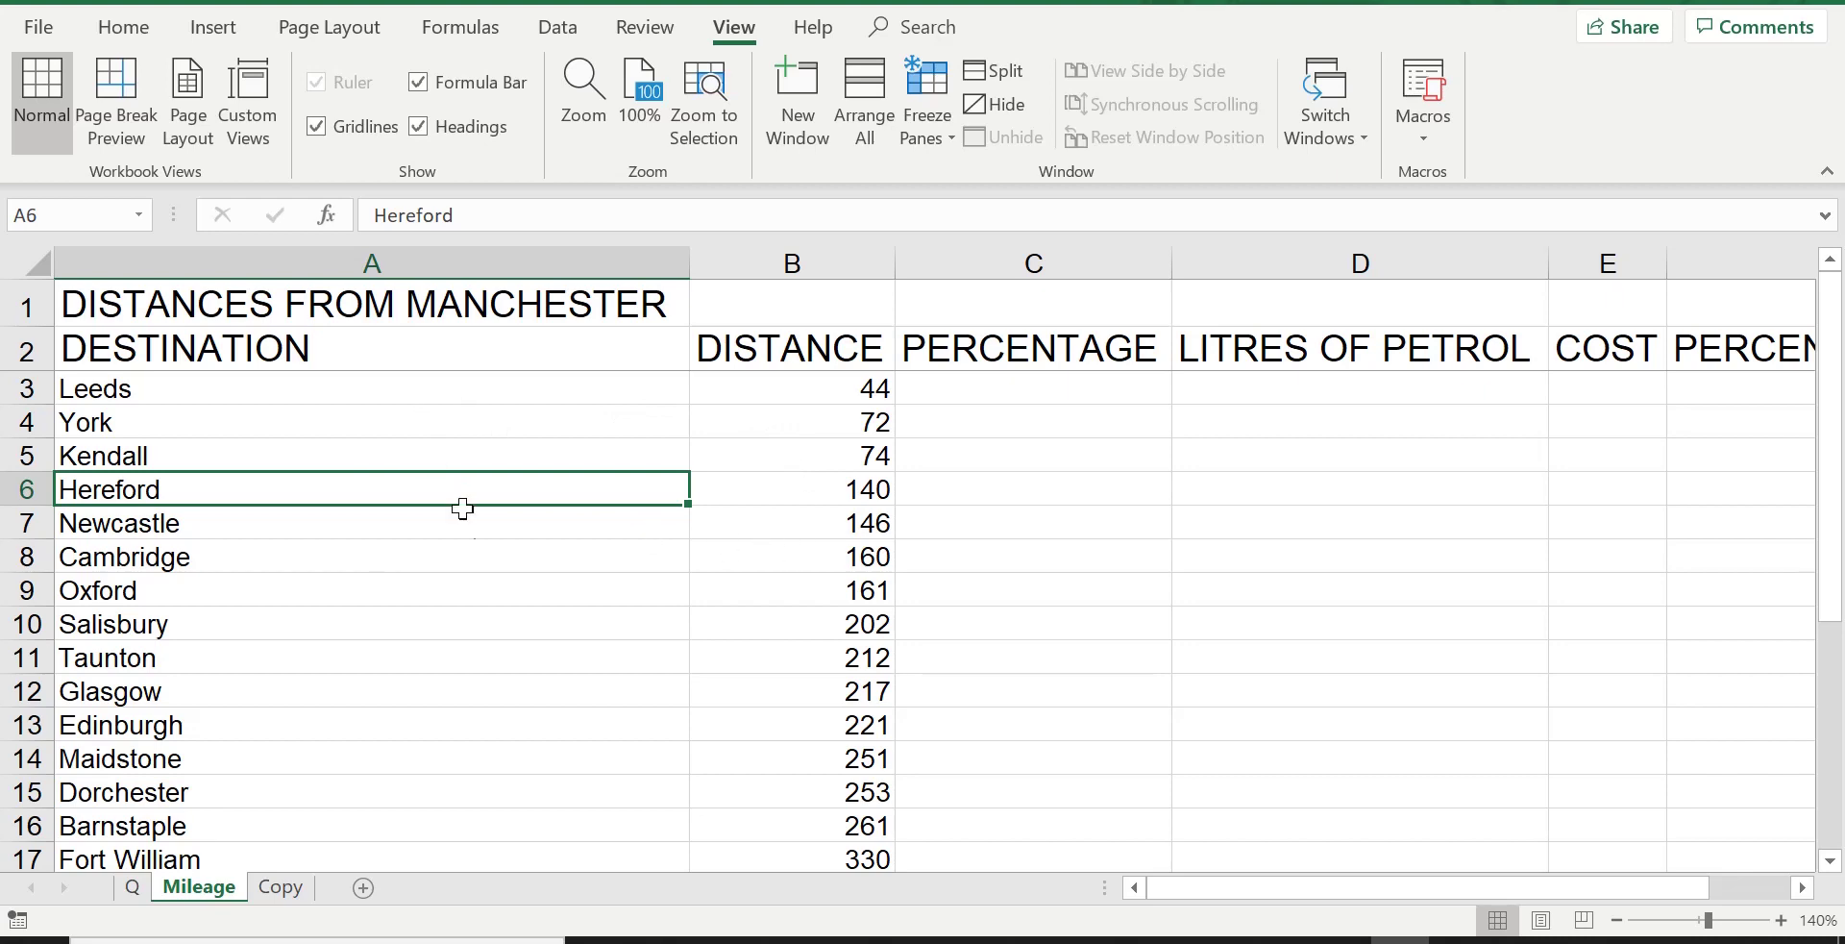
pyautogui.scroll(-5, 462, 509)
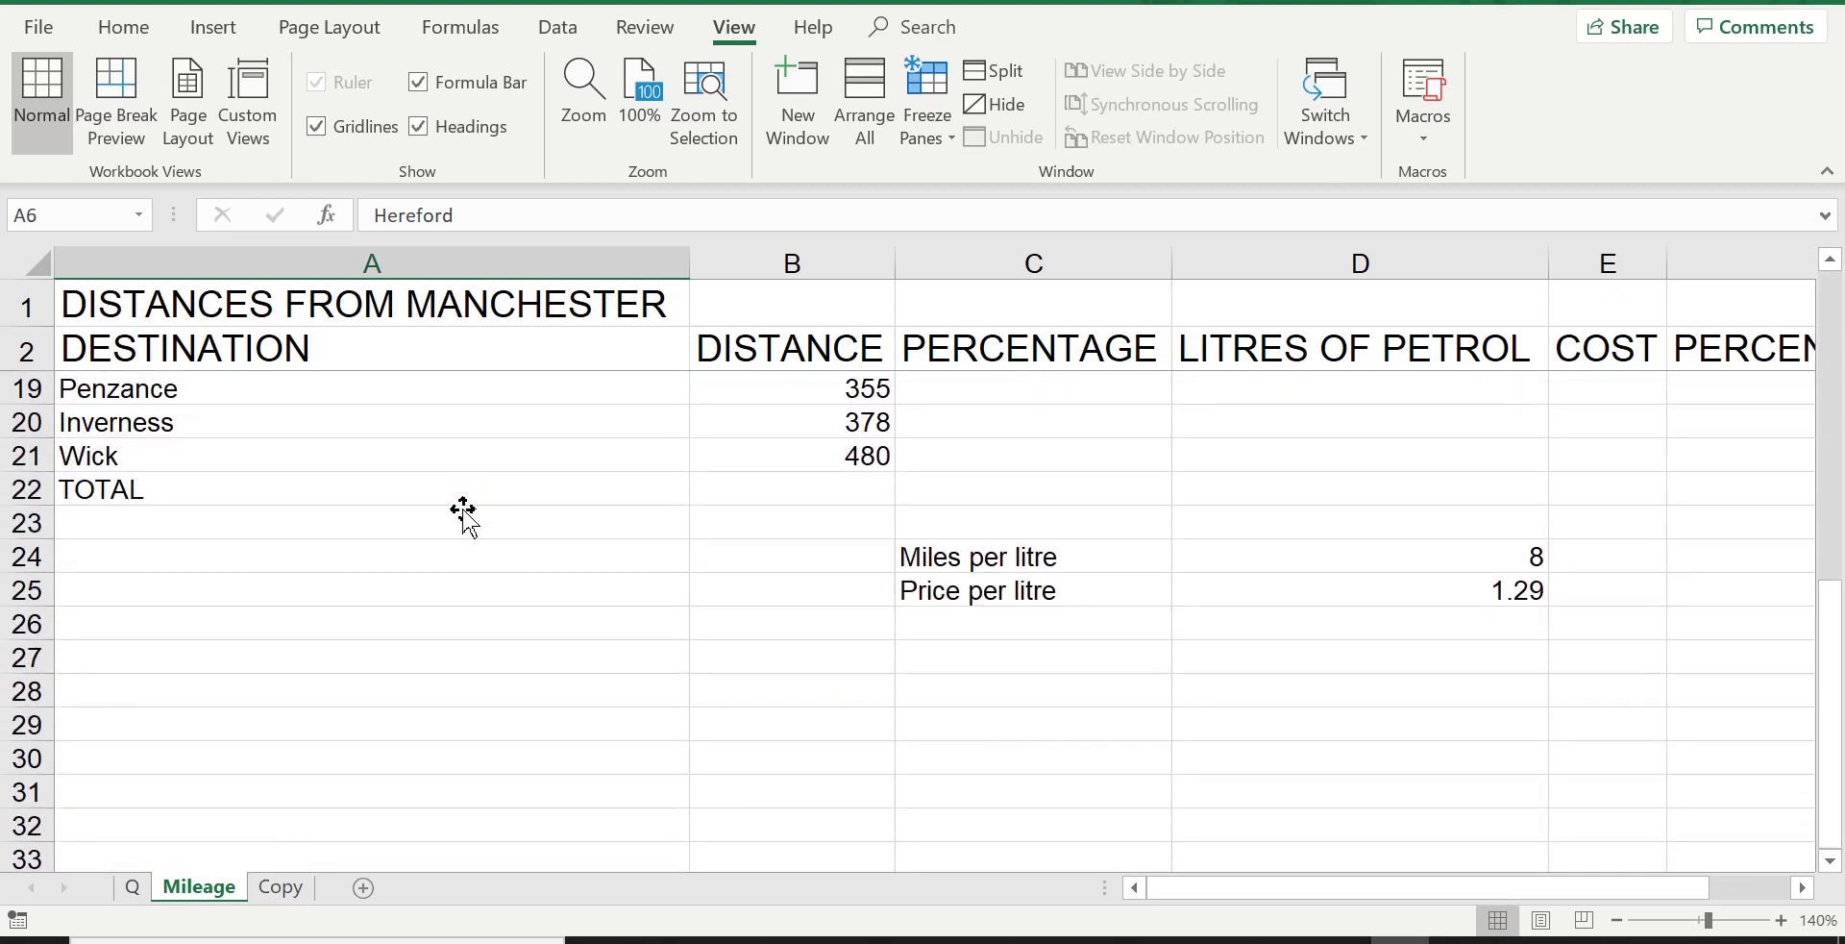
pyautogui.scroll(5, 462, 509)
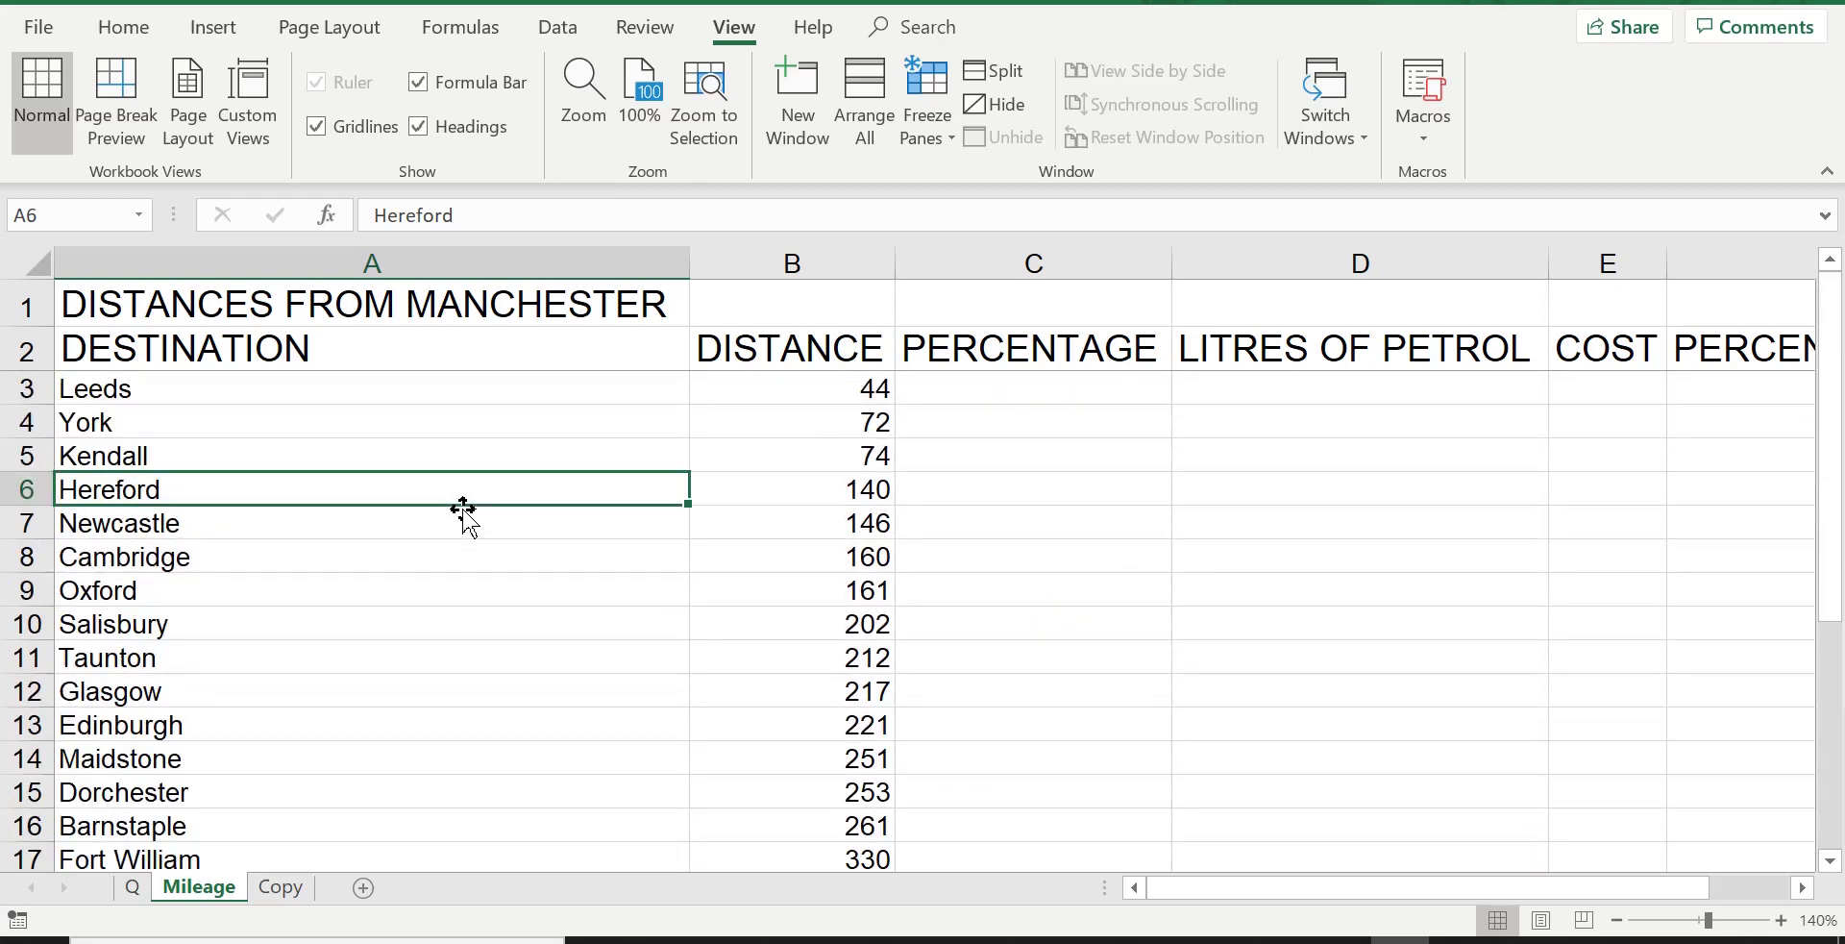
pyautogui.scroll(-3, 463, 509)
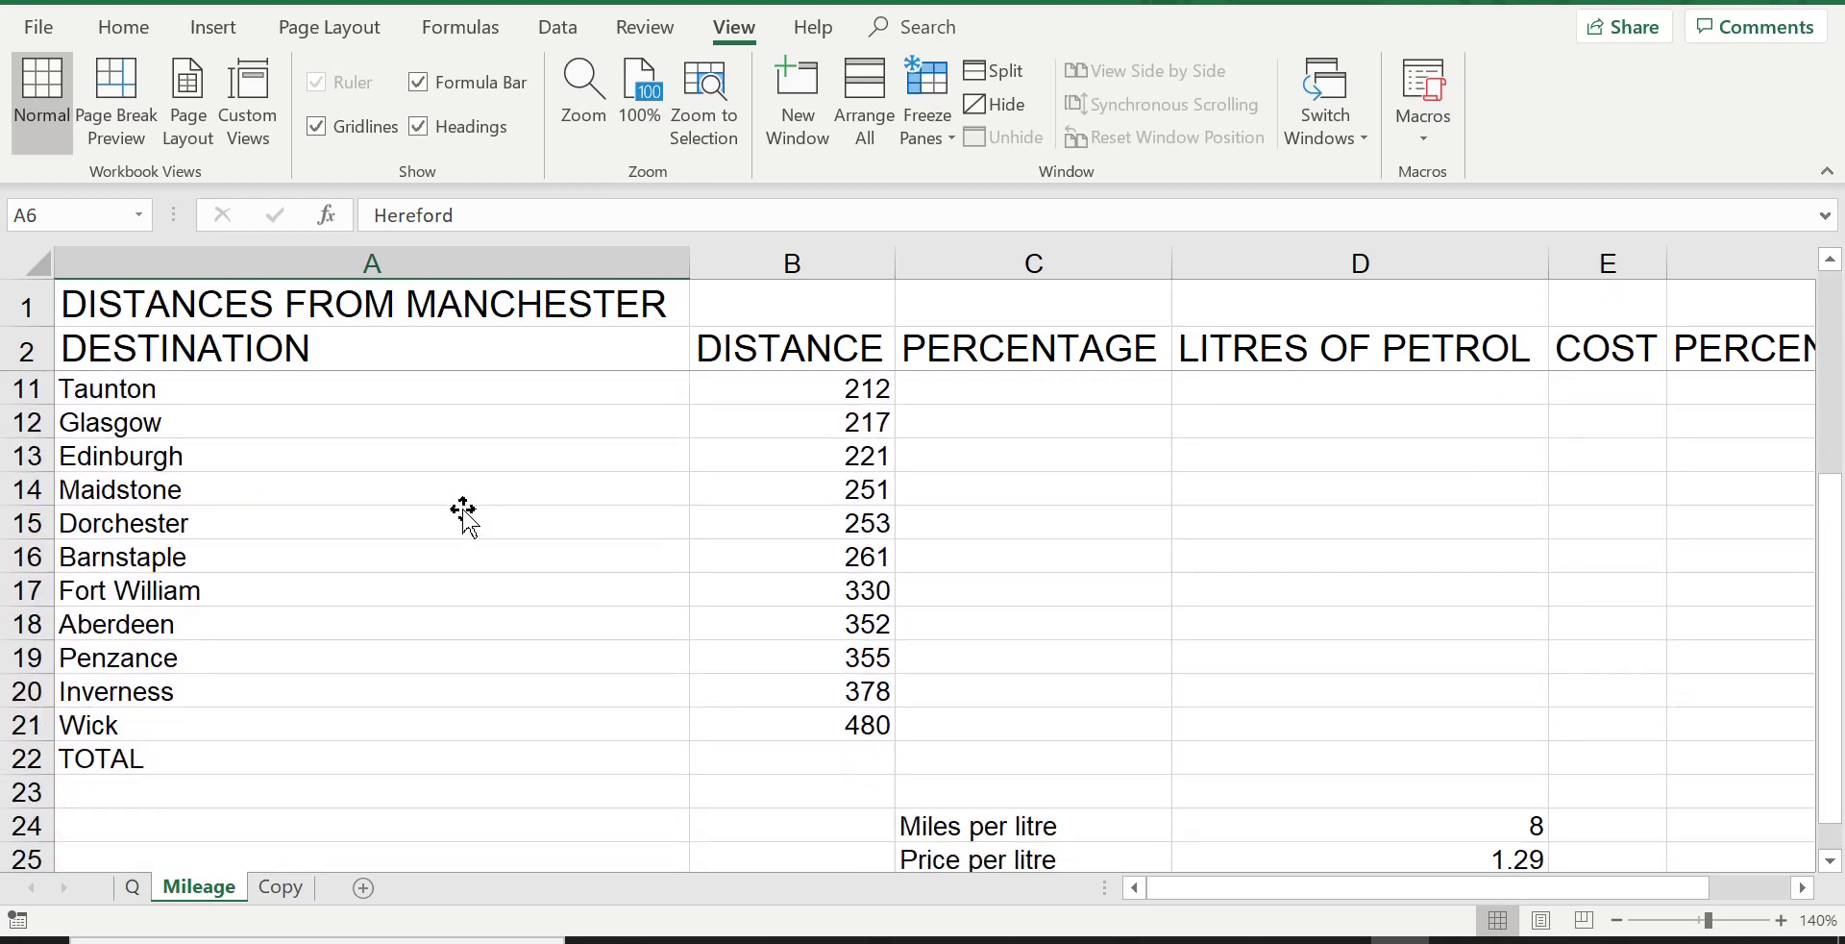
pyautogui.scroll(3, 462, 508)
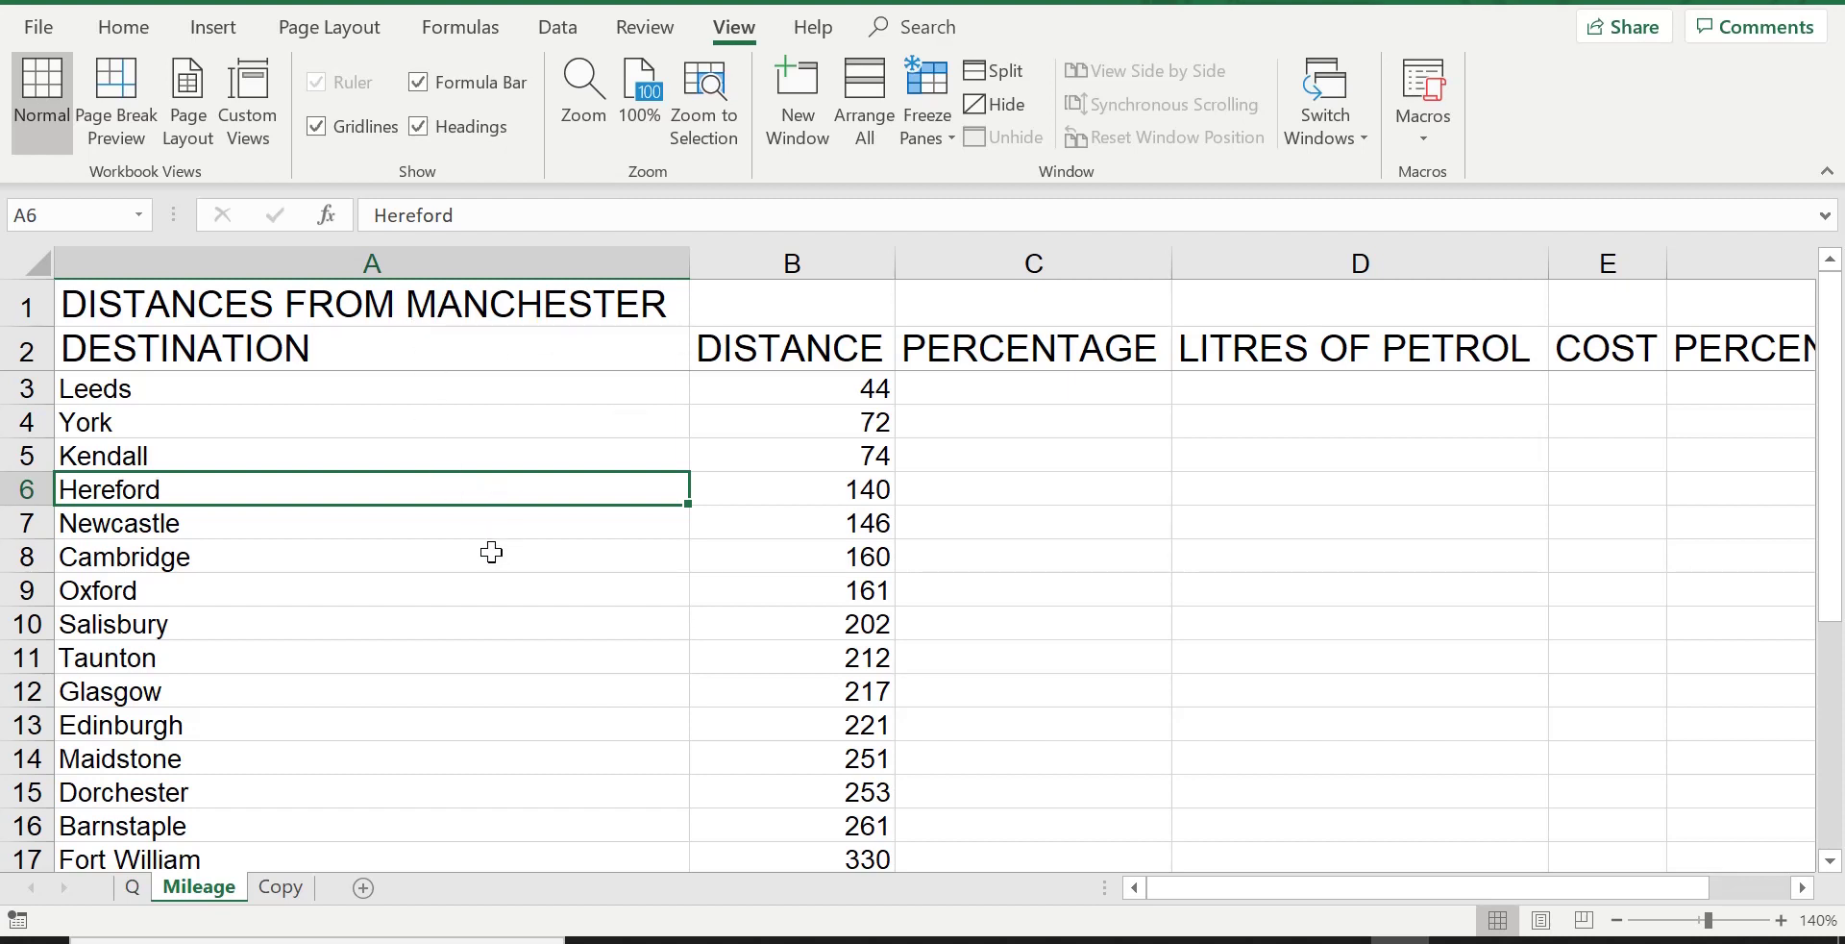
pyautogui.scroll(-5, 491, 551)
pyautogui.scroll(2, 491, 552)
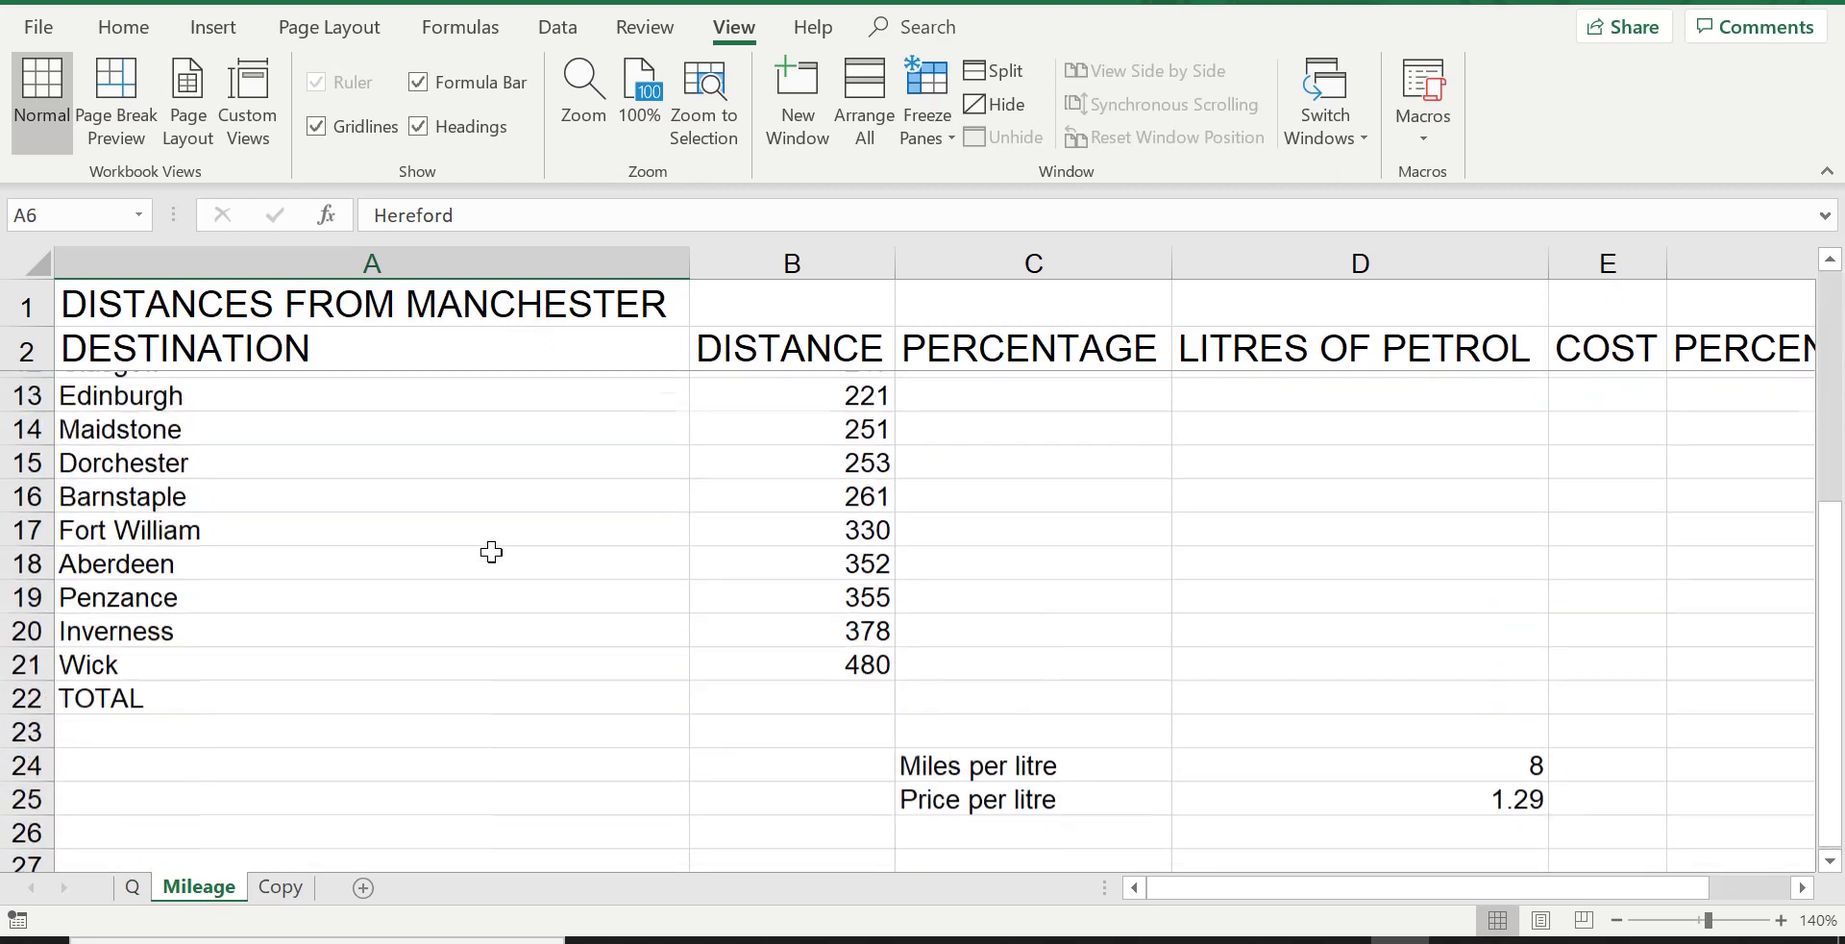
pyautogui.scroll(4, 491, 552)
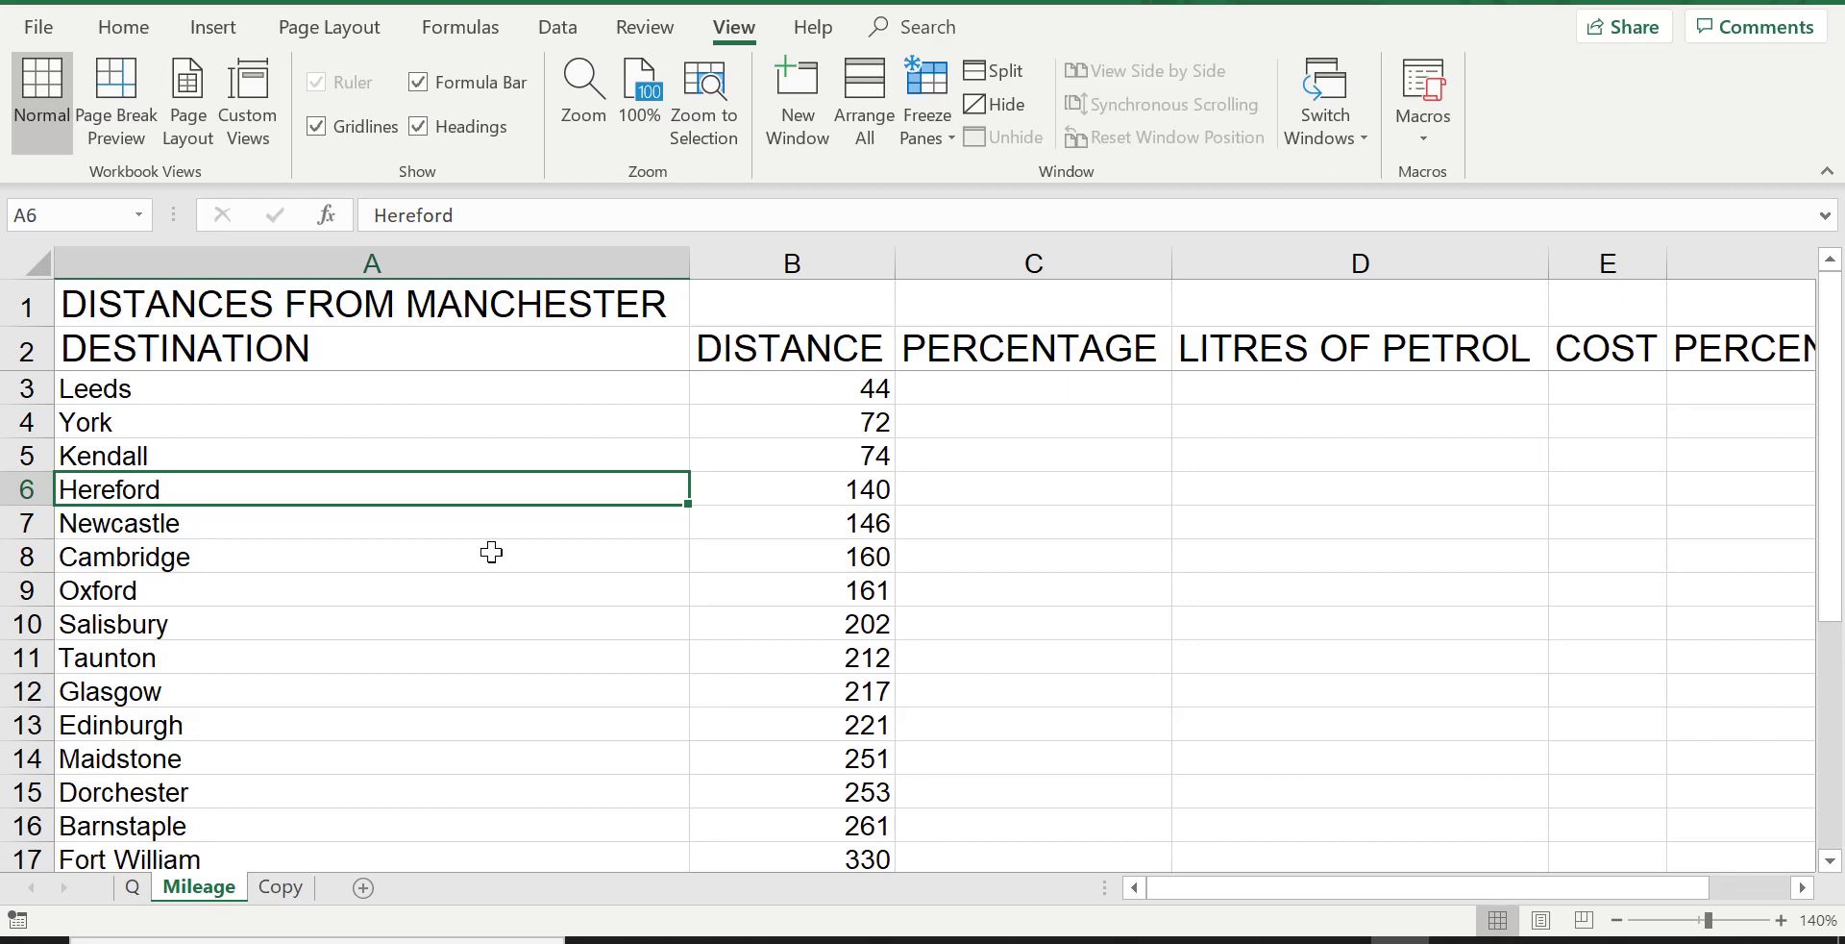
pyautogui.press('Up')
pyautogui.press('Up')
pyautogui.press('Up')
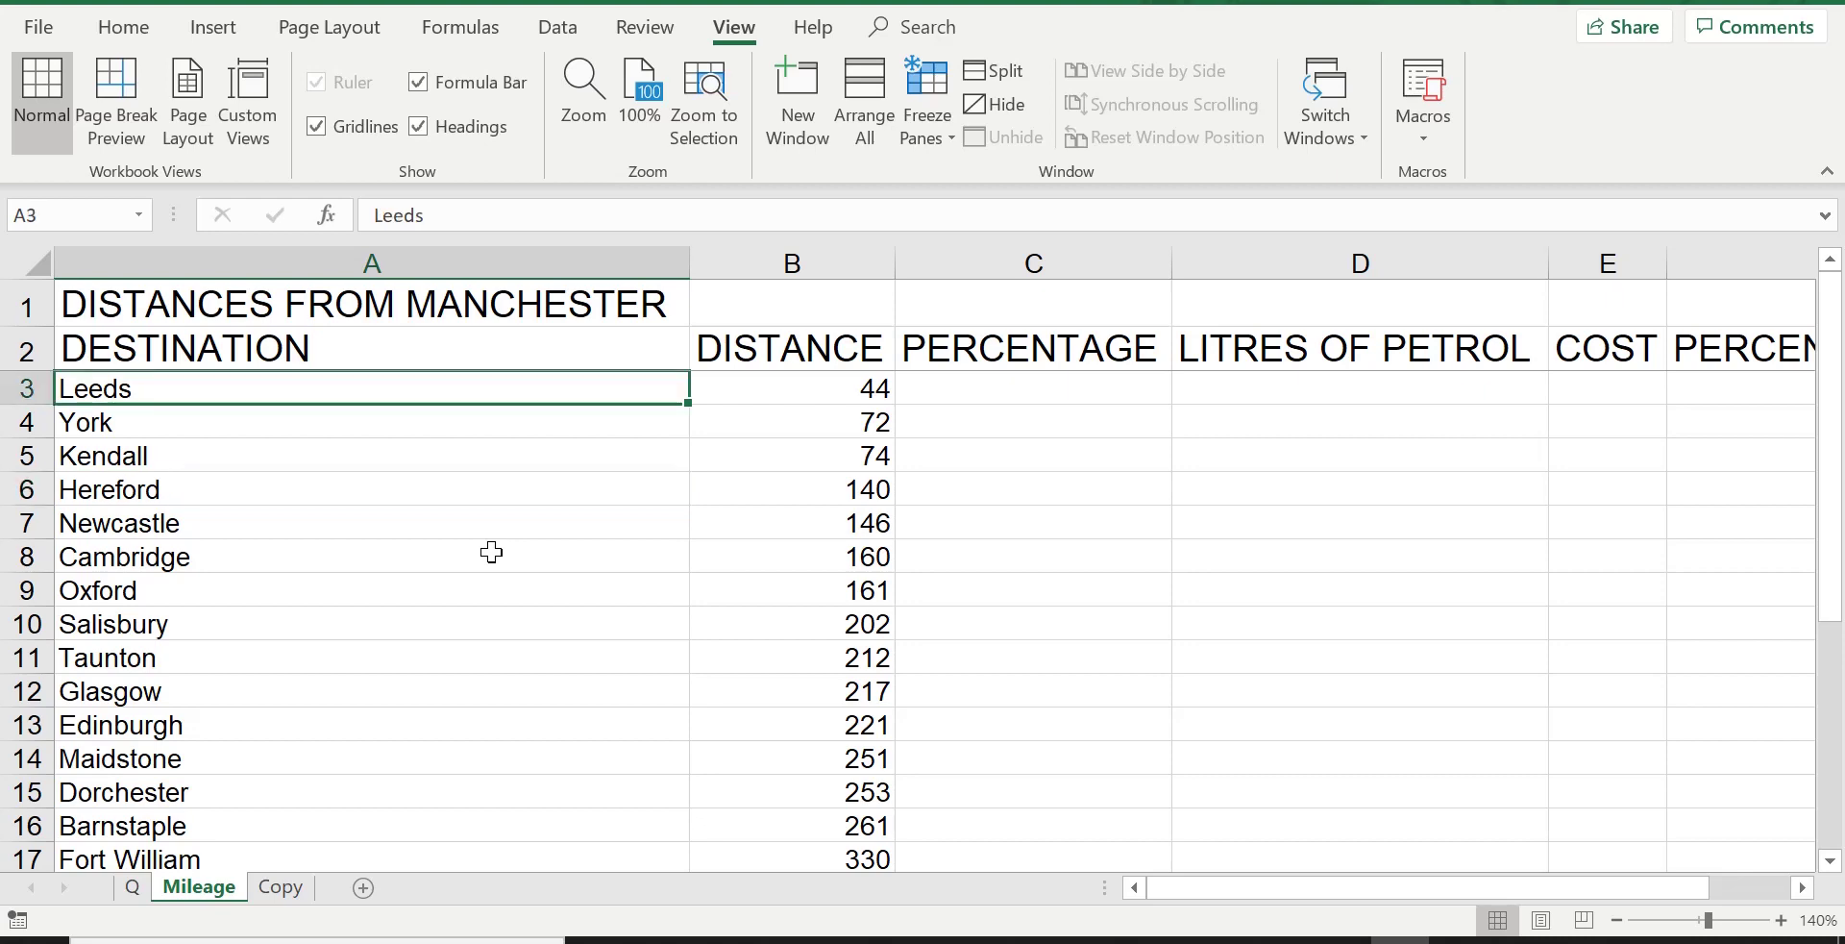
pyautogui.click(550, 559)
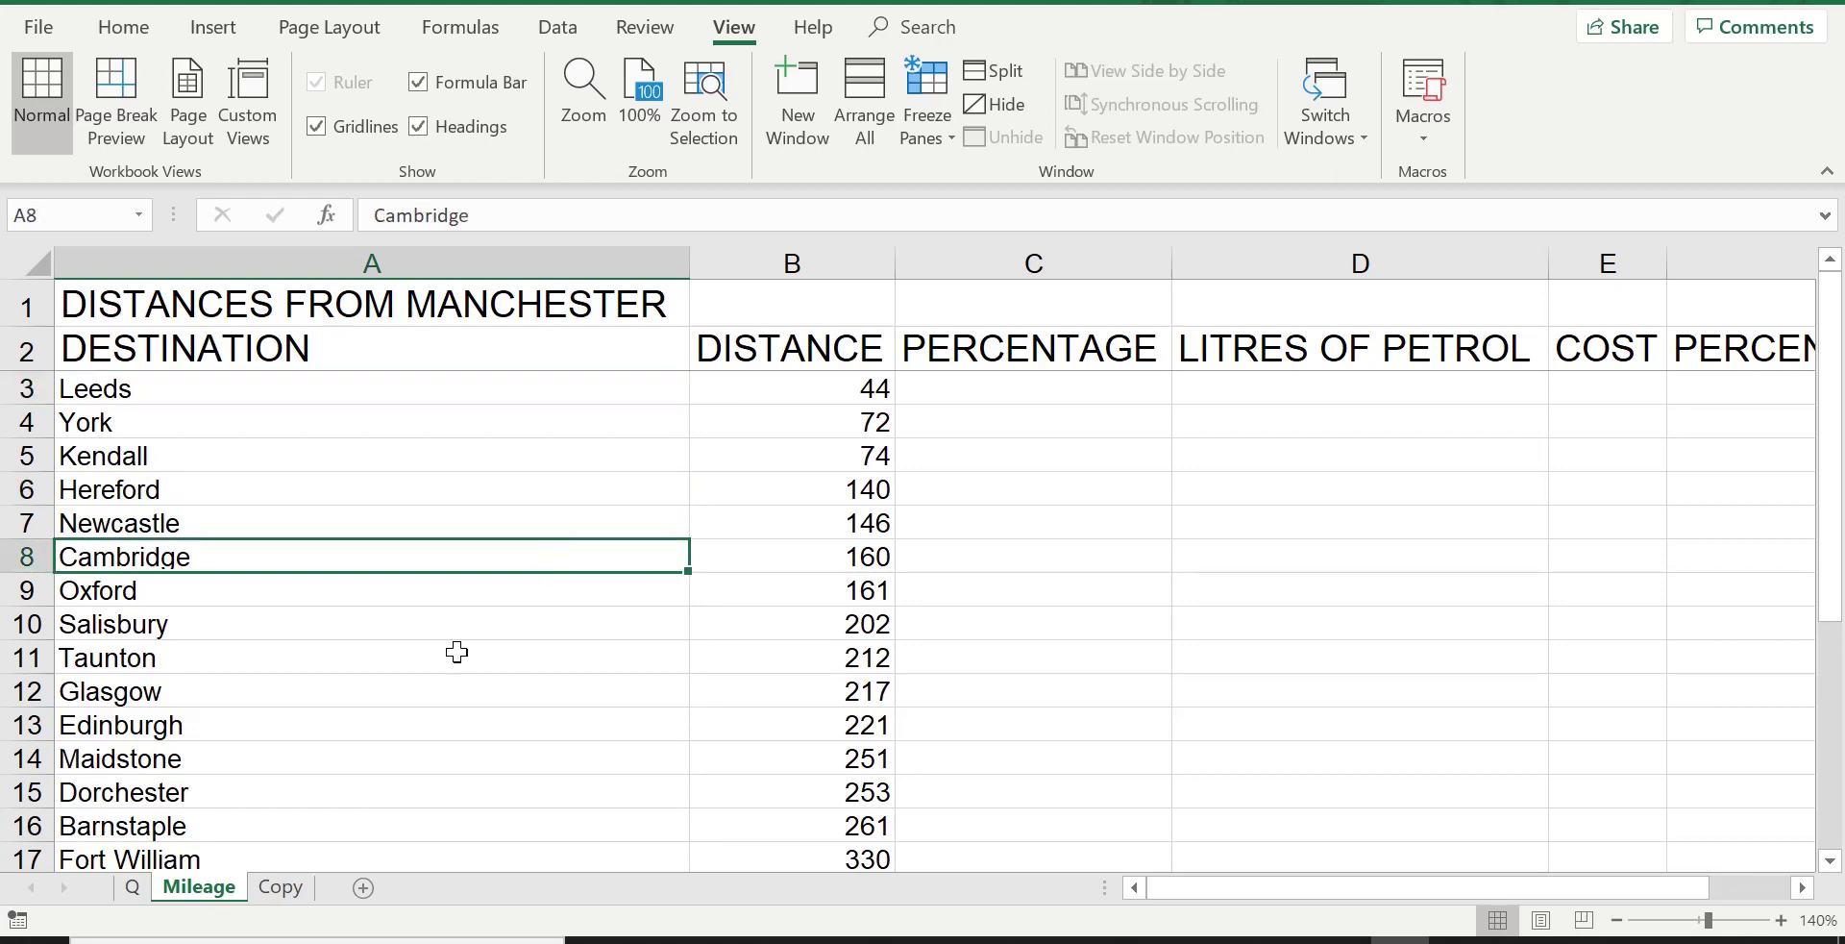
pyautogui.click(133, 887)
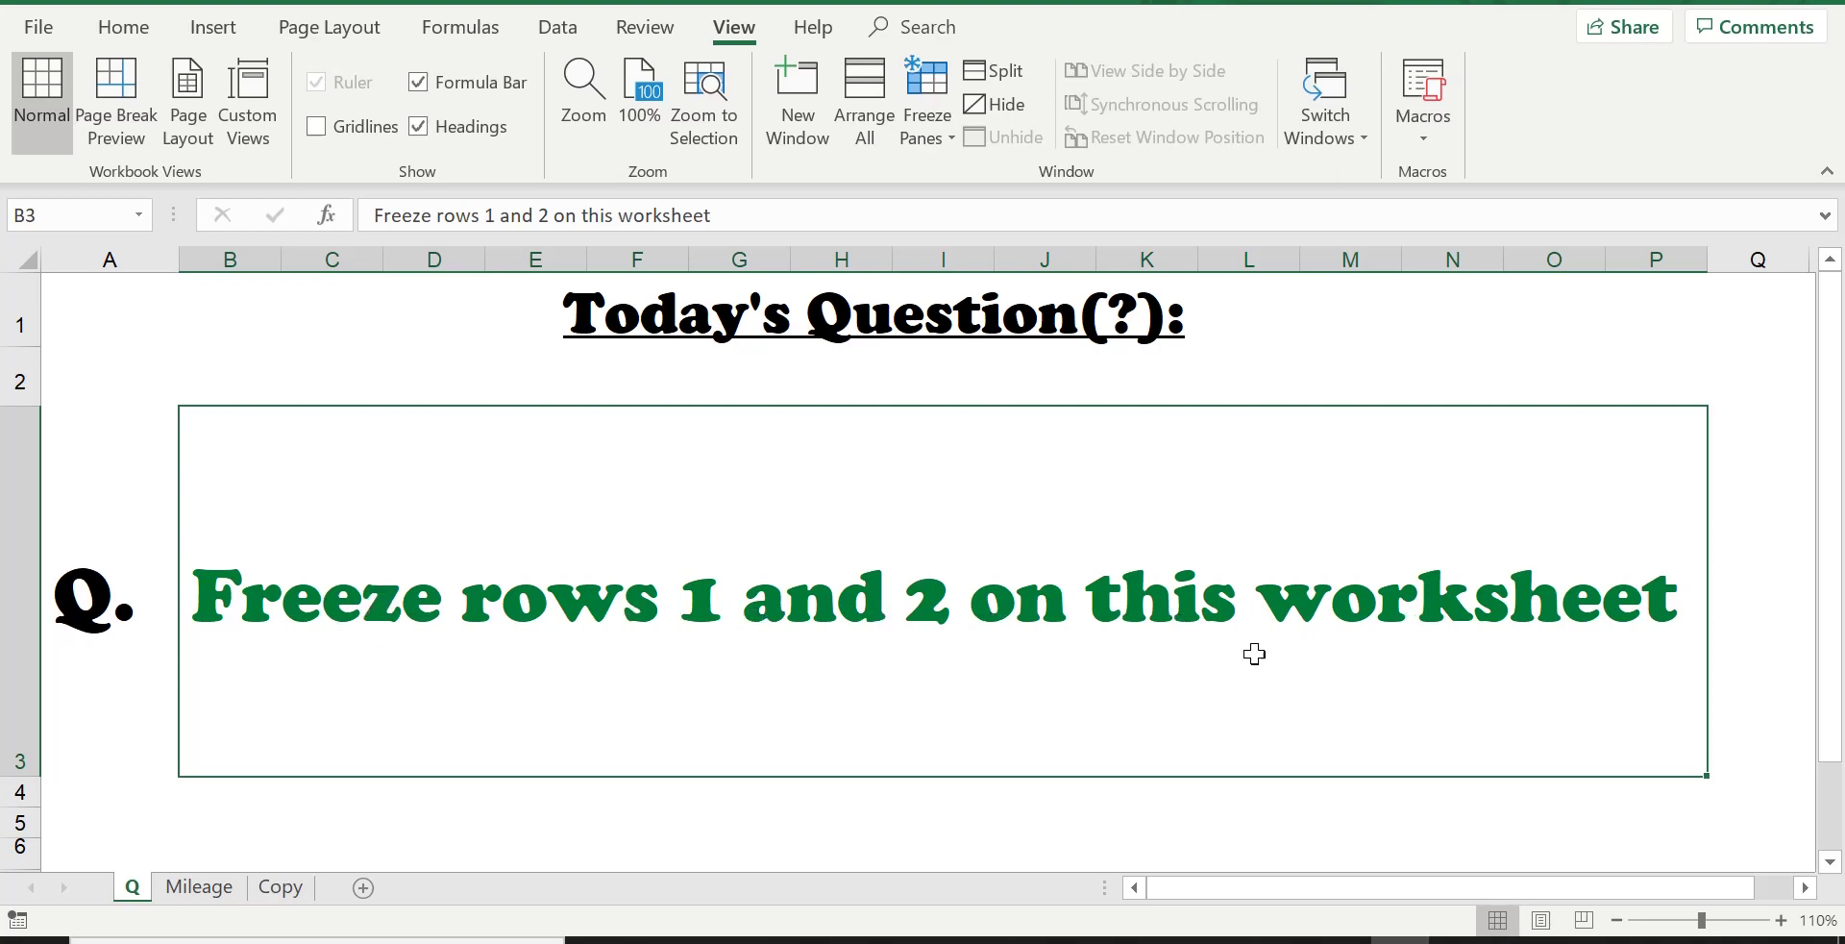
pyautogui.click(199, 887)
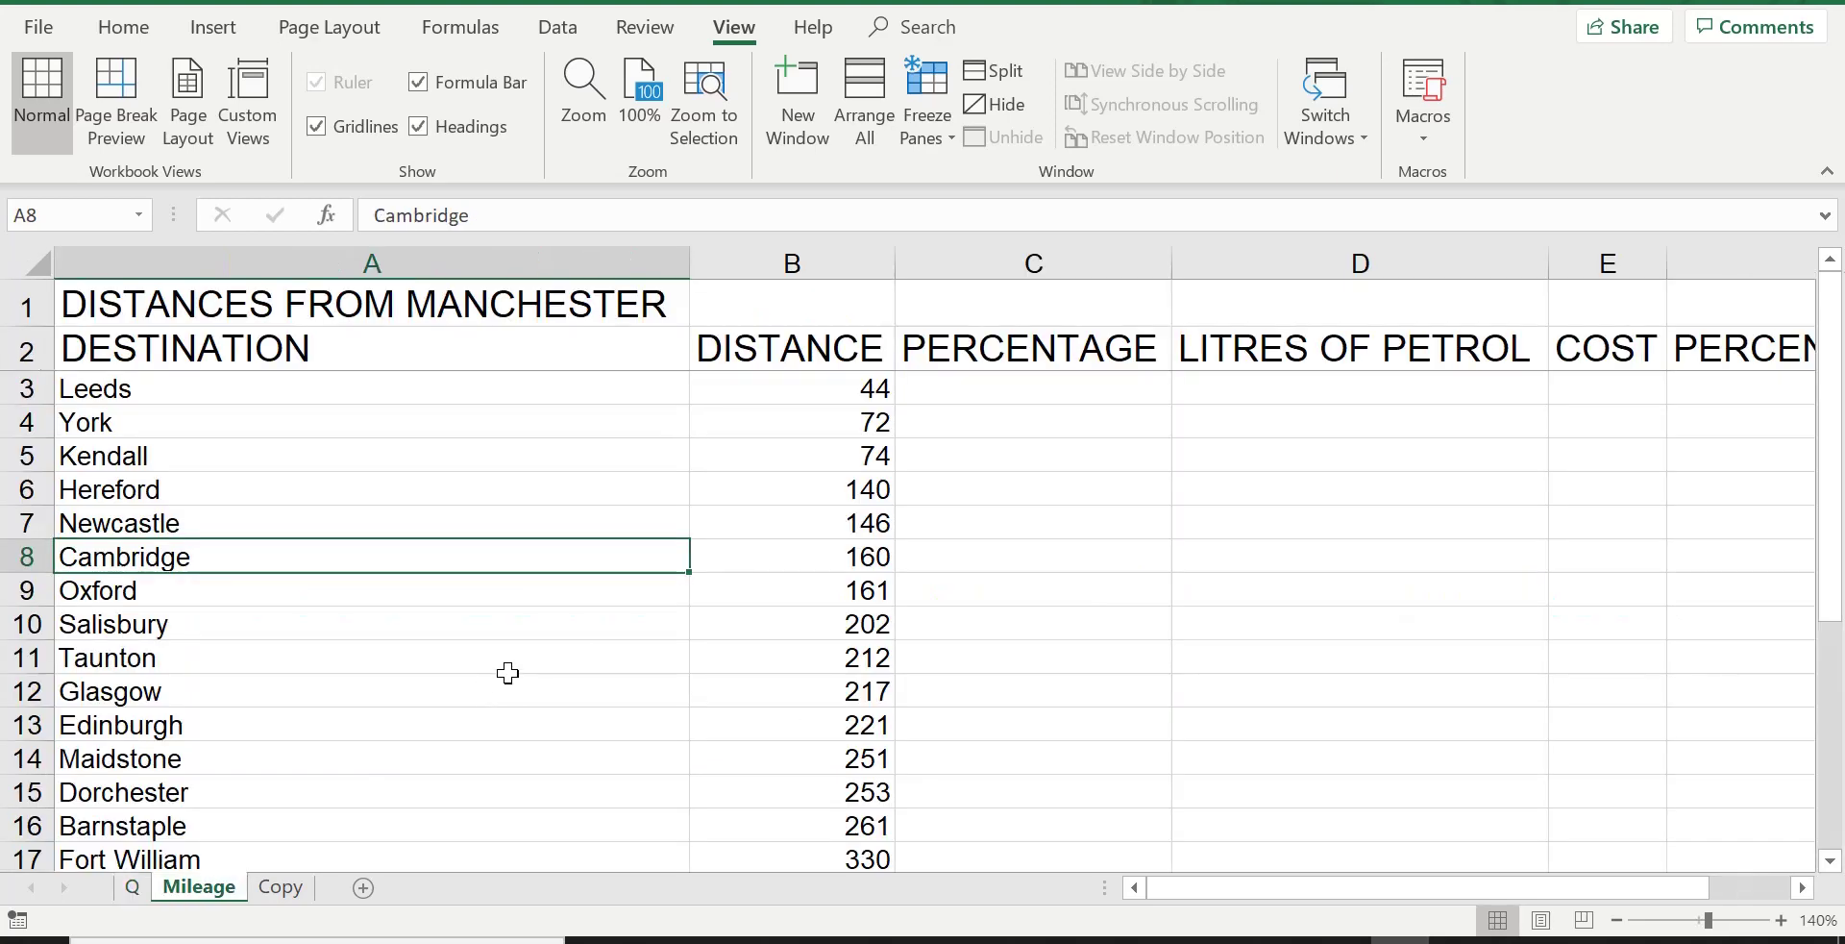
pyautogui.click(586, 482)
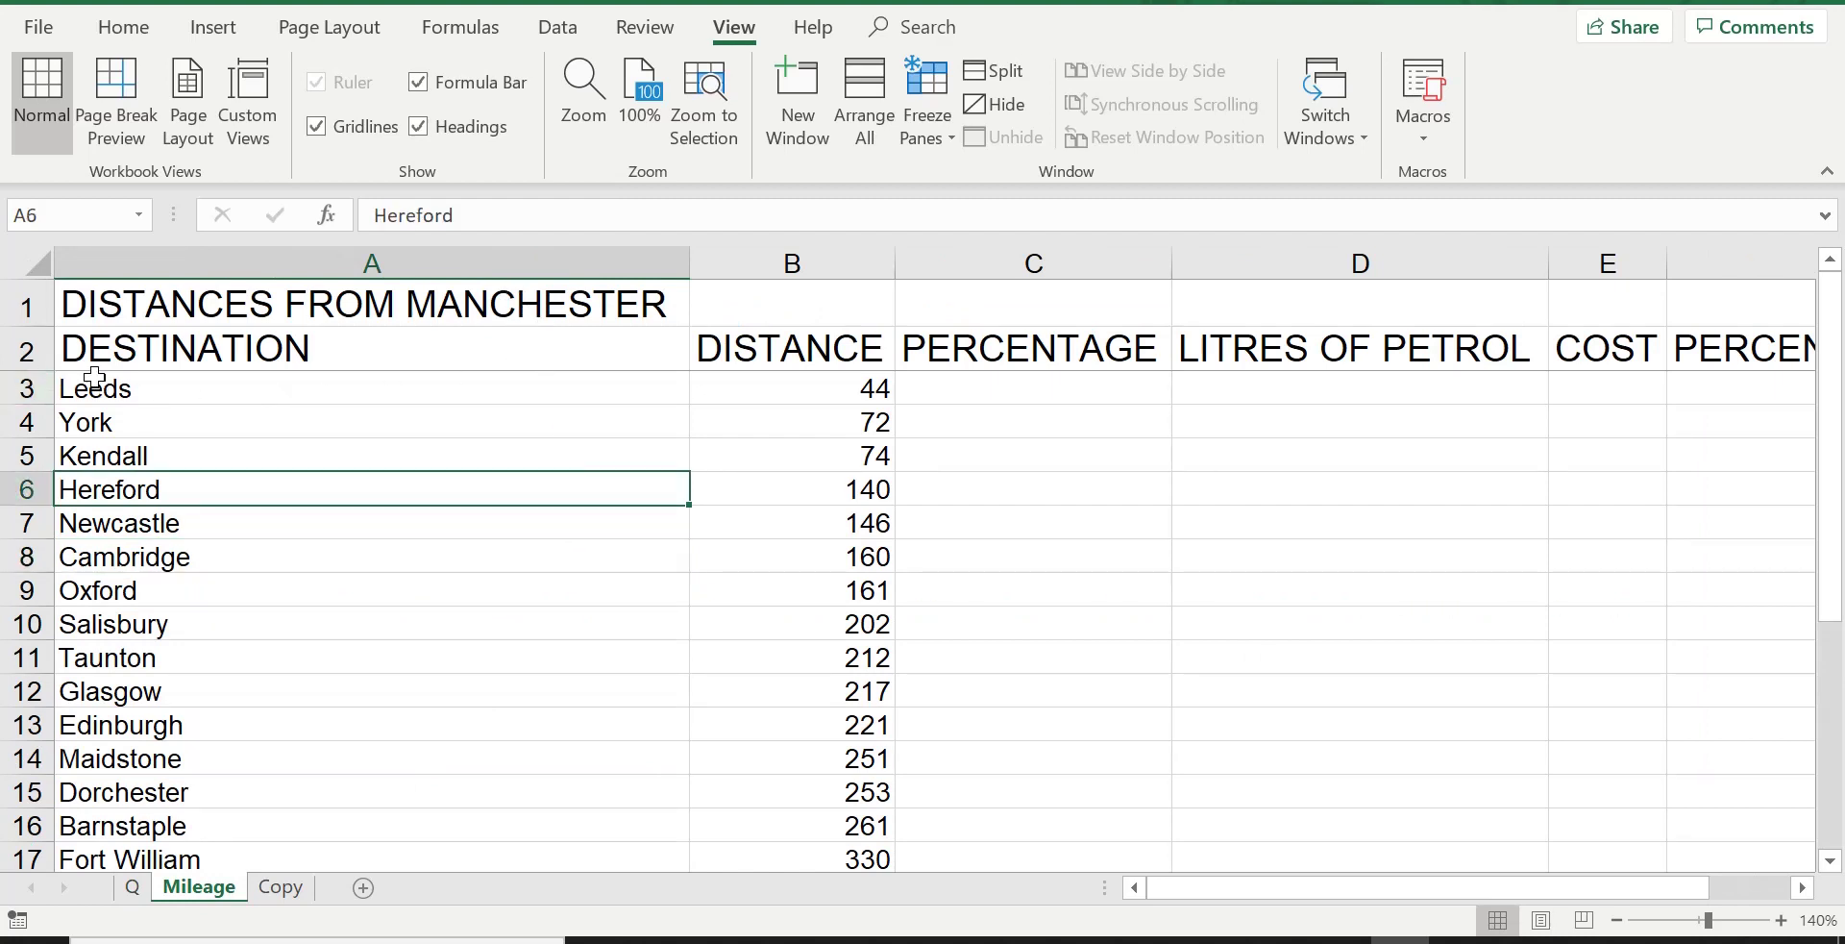
pyautogui.click(597, 527)
pyautogui.scroll(-8, 586, 497)
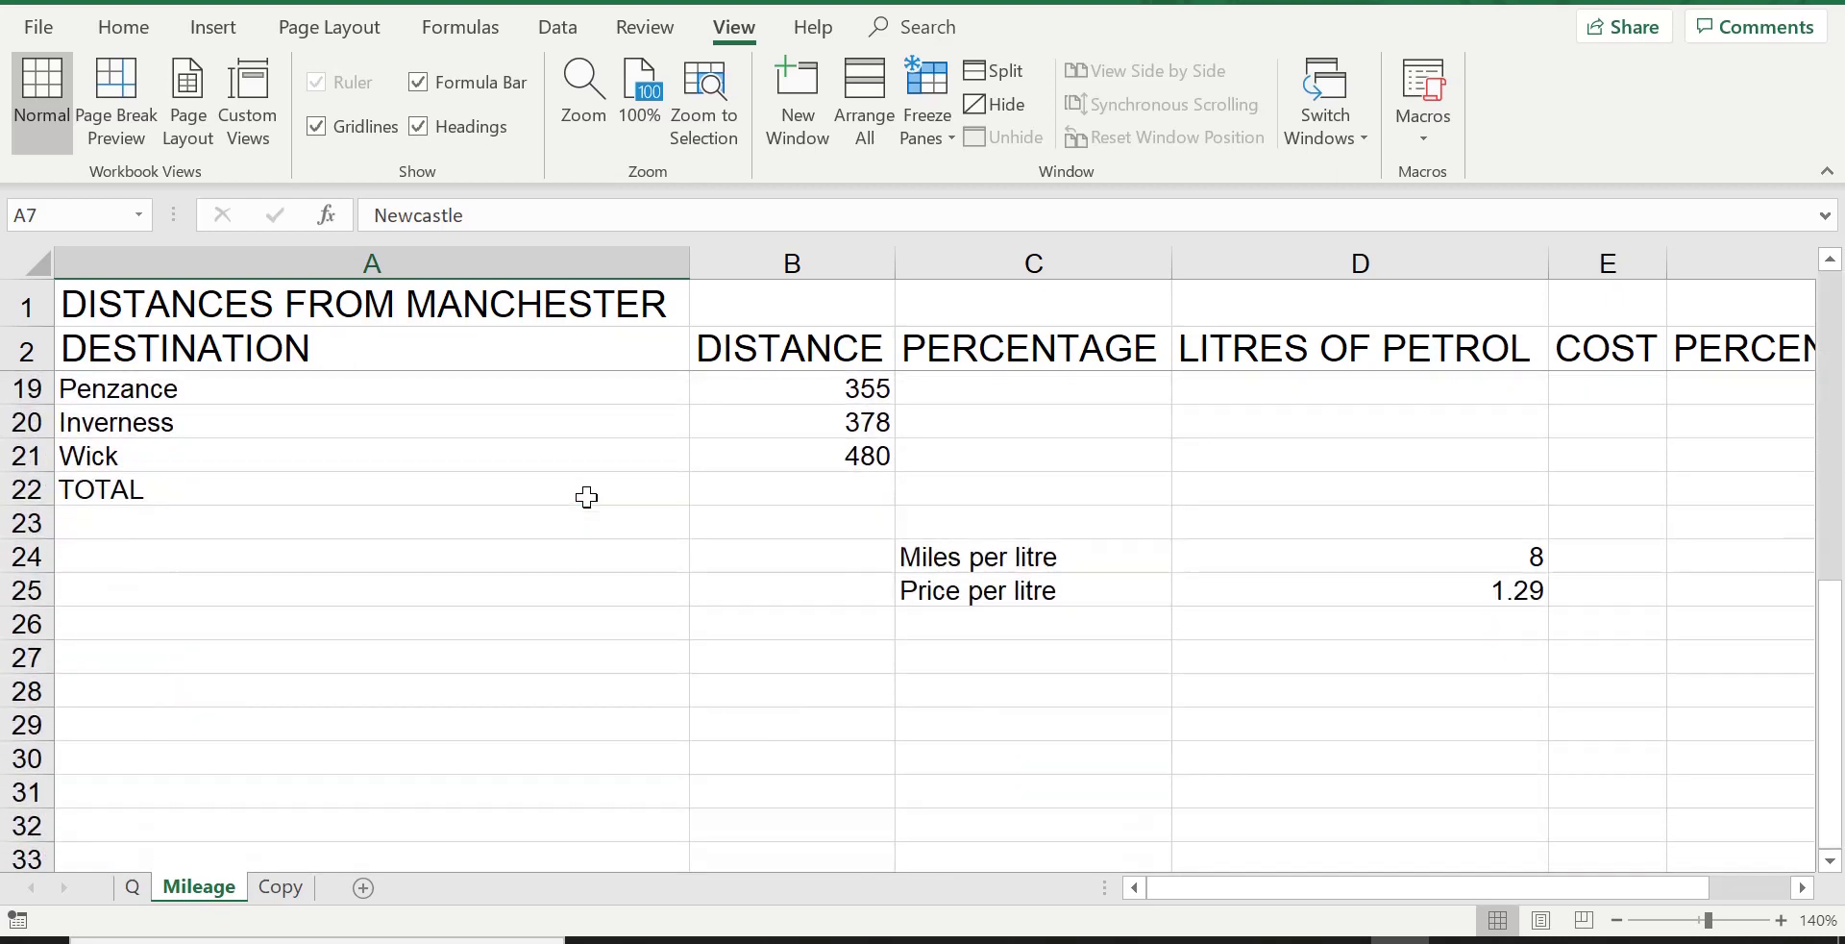
pyautogui.scroll(5, 587, 497)
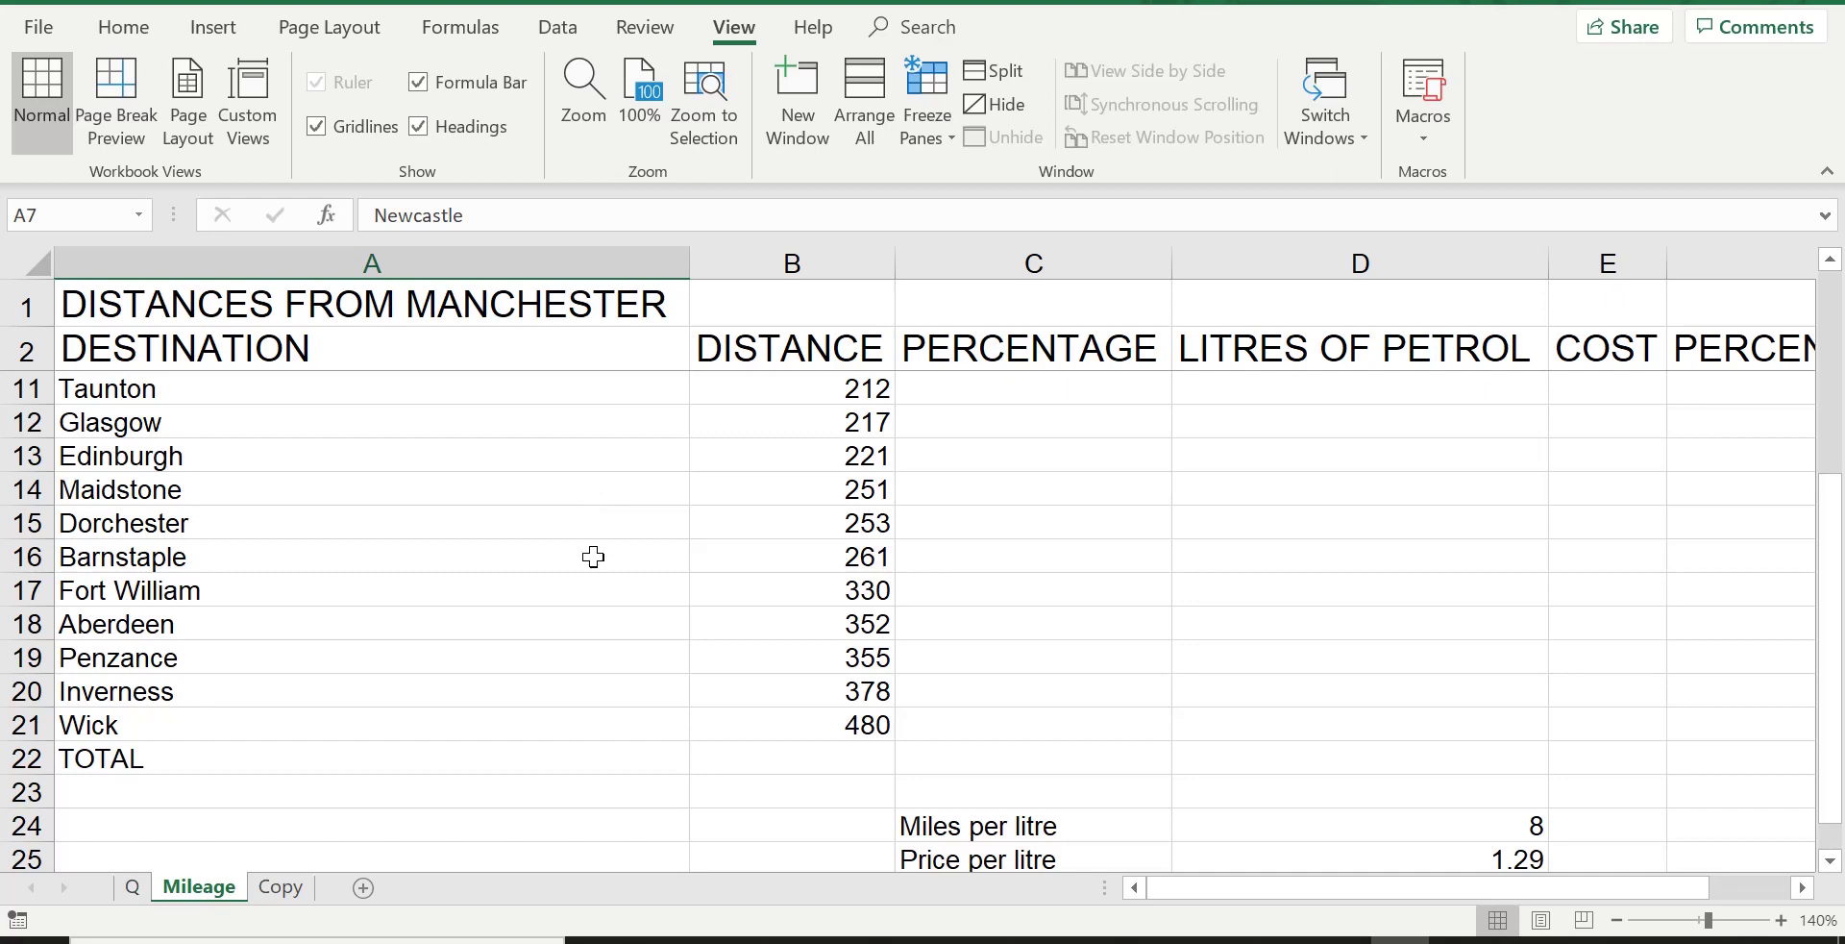
pyautogui.scroll(3, 594, 557)
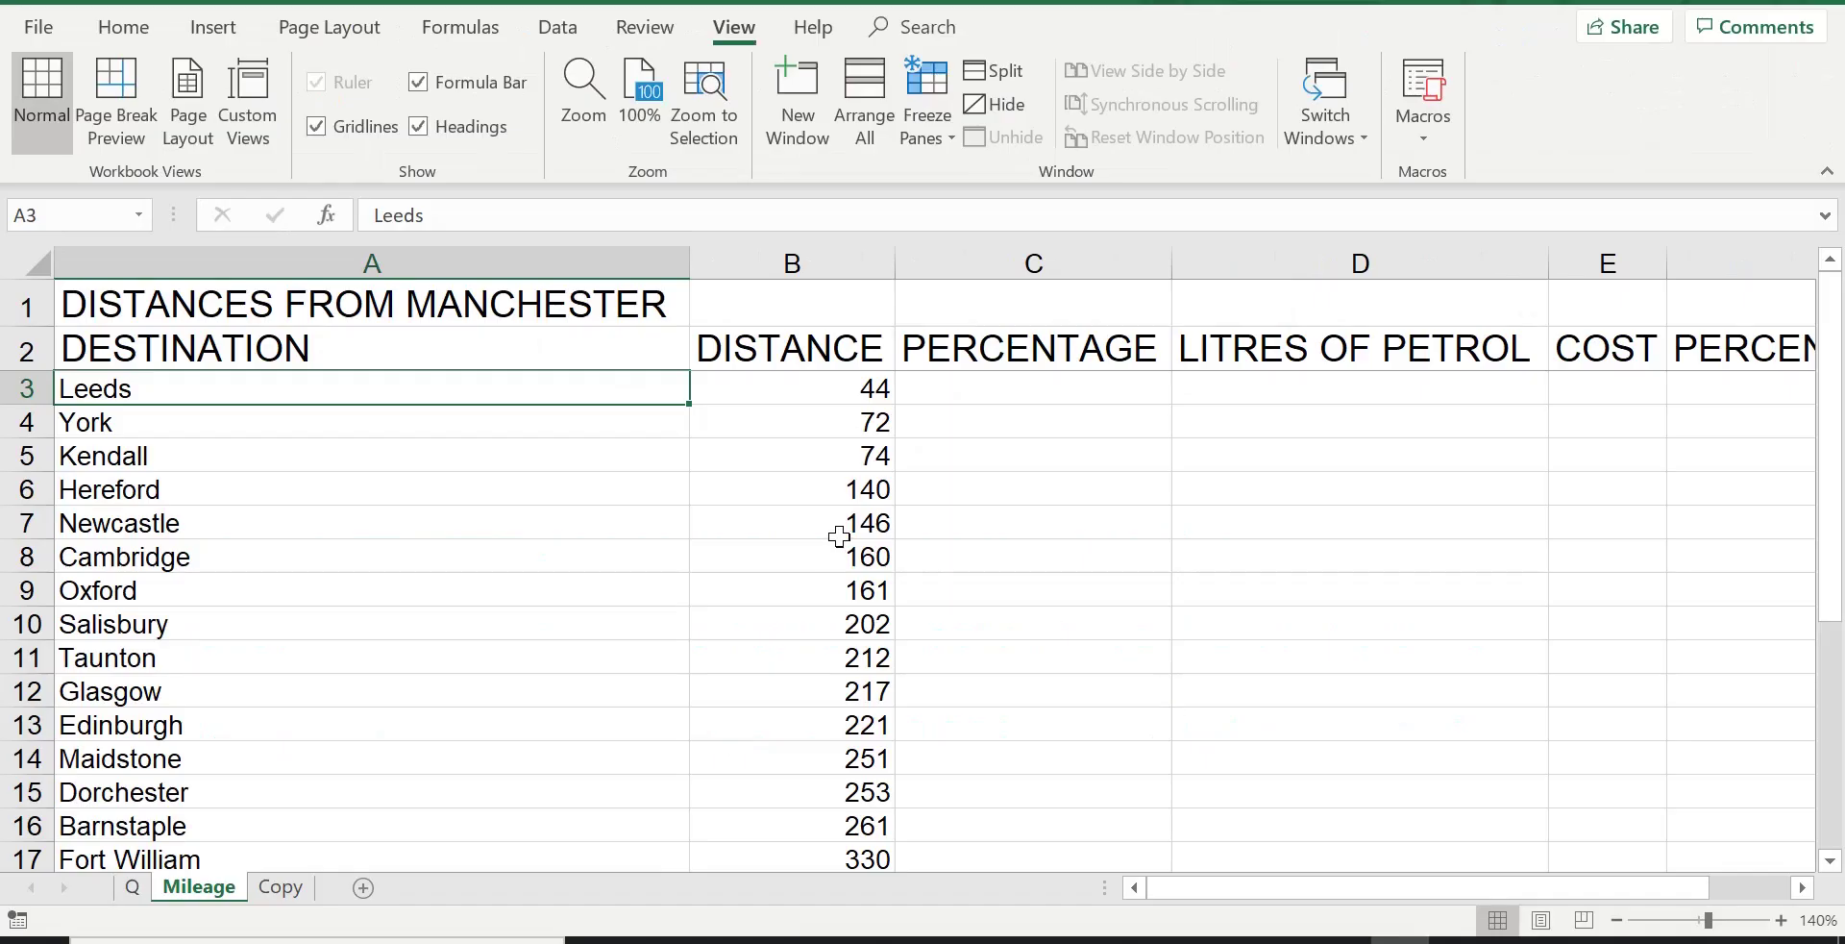
pyautogui.click(679, 568)
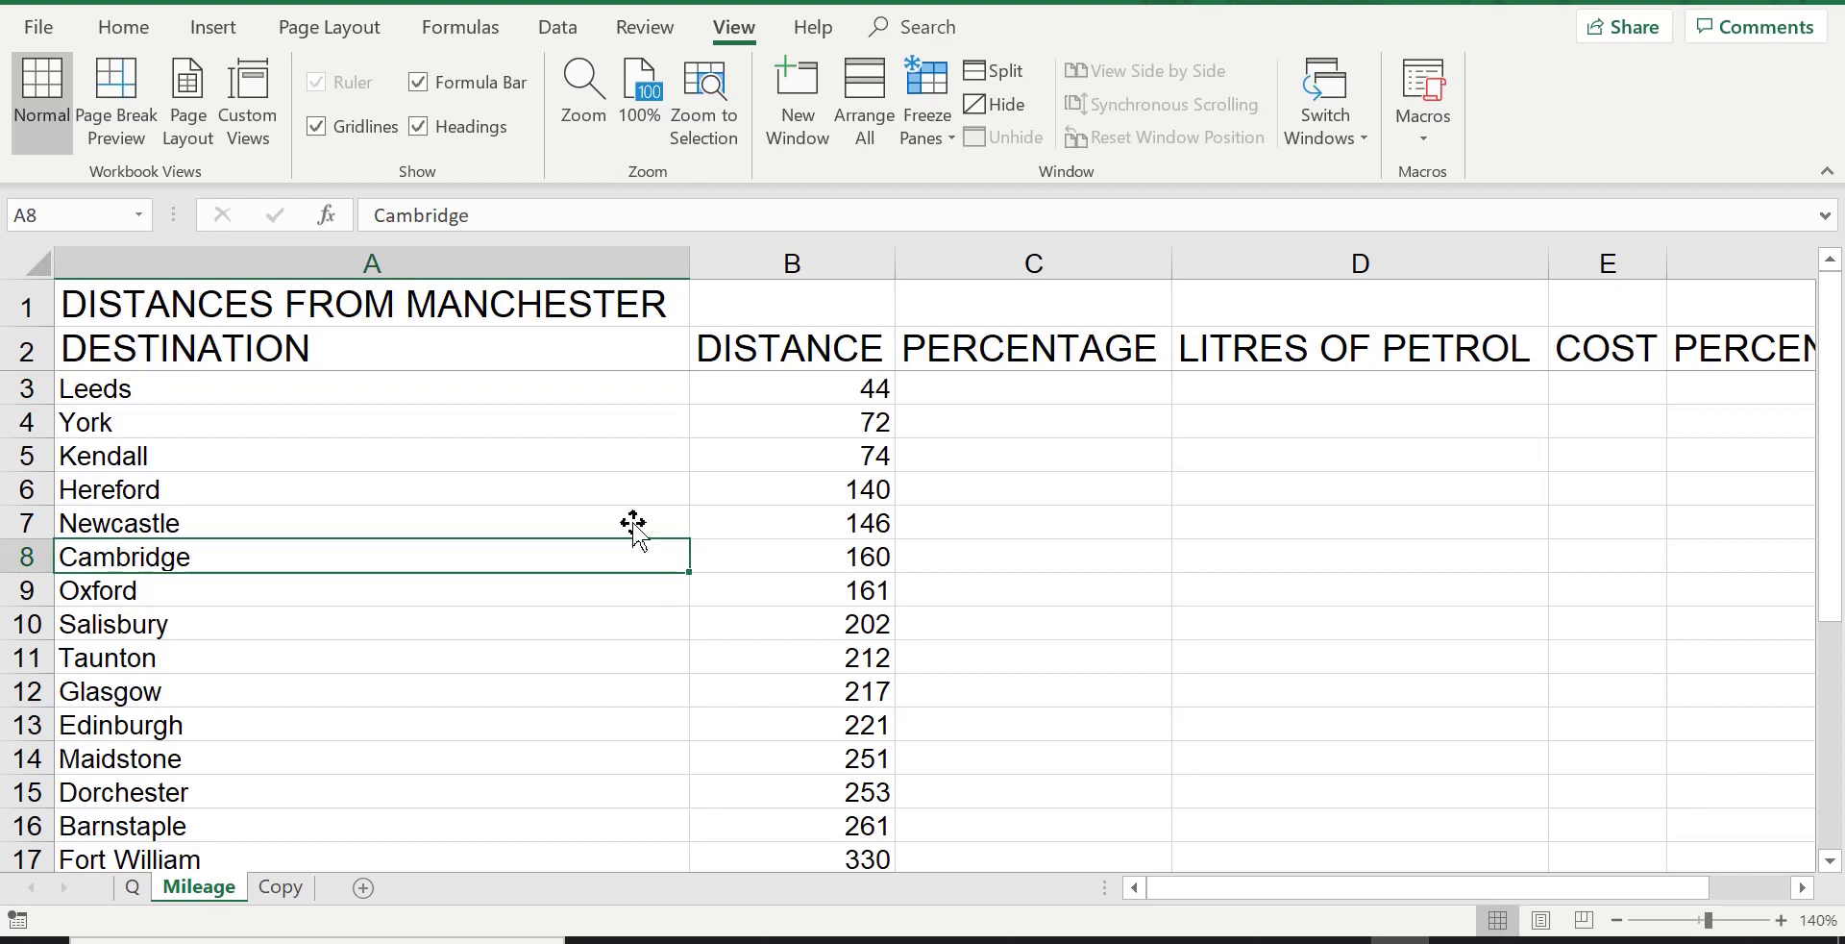
pyautogui.scroll(-4, 630, 532)
pyautogui.scroll(4, 632, 533)
# Step: Choose Unfreeze Panes, then scroll the list to confirm the headings now scroll away
pyautogui.click(937, 122)
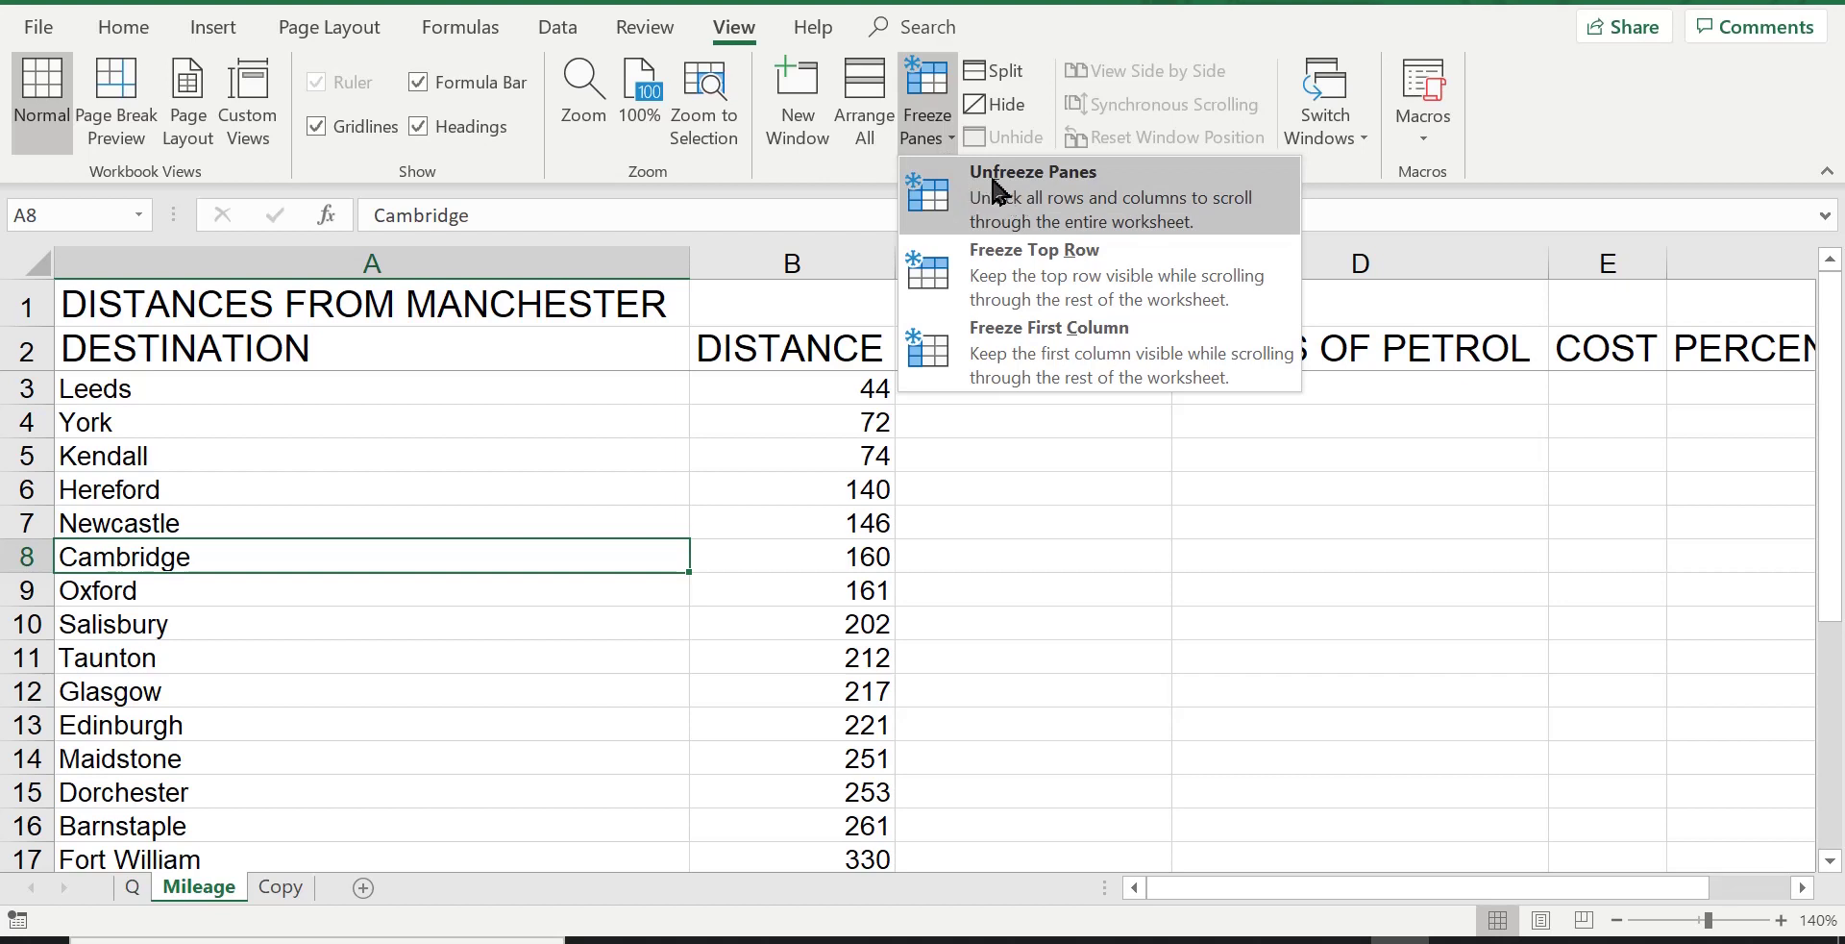
pyautogui.click(1033, 197)
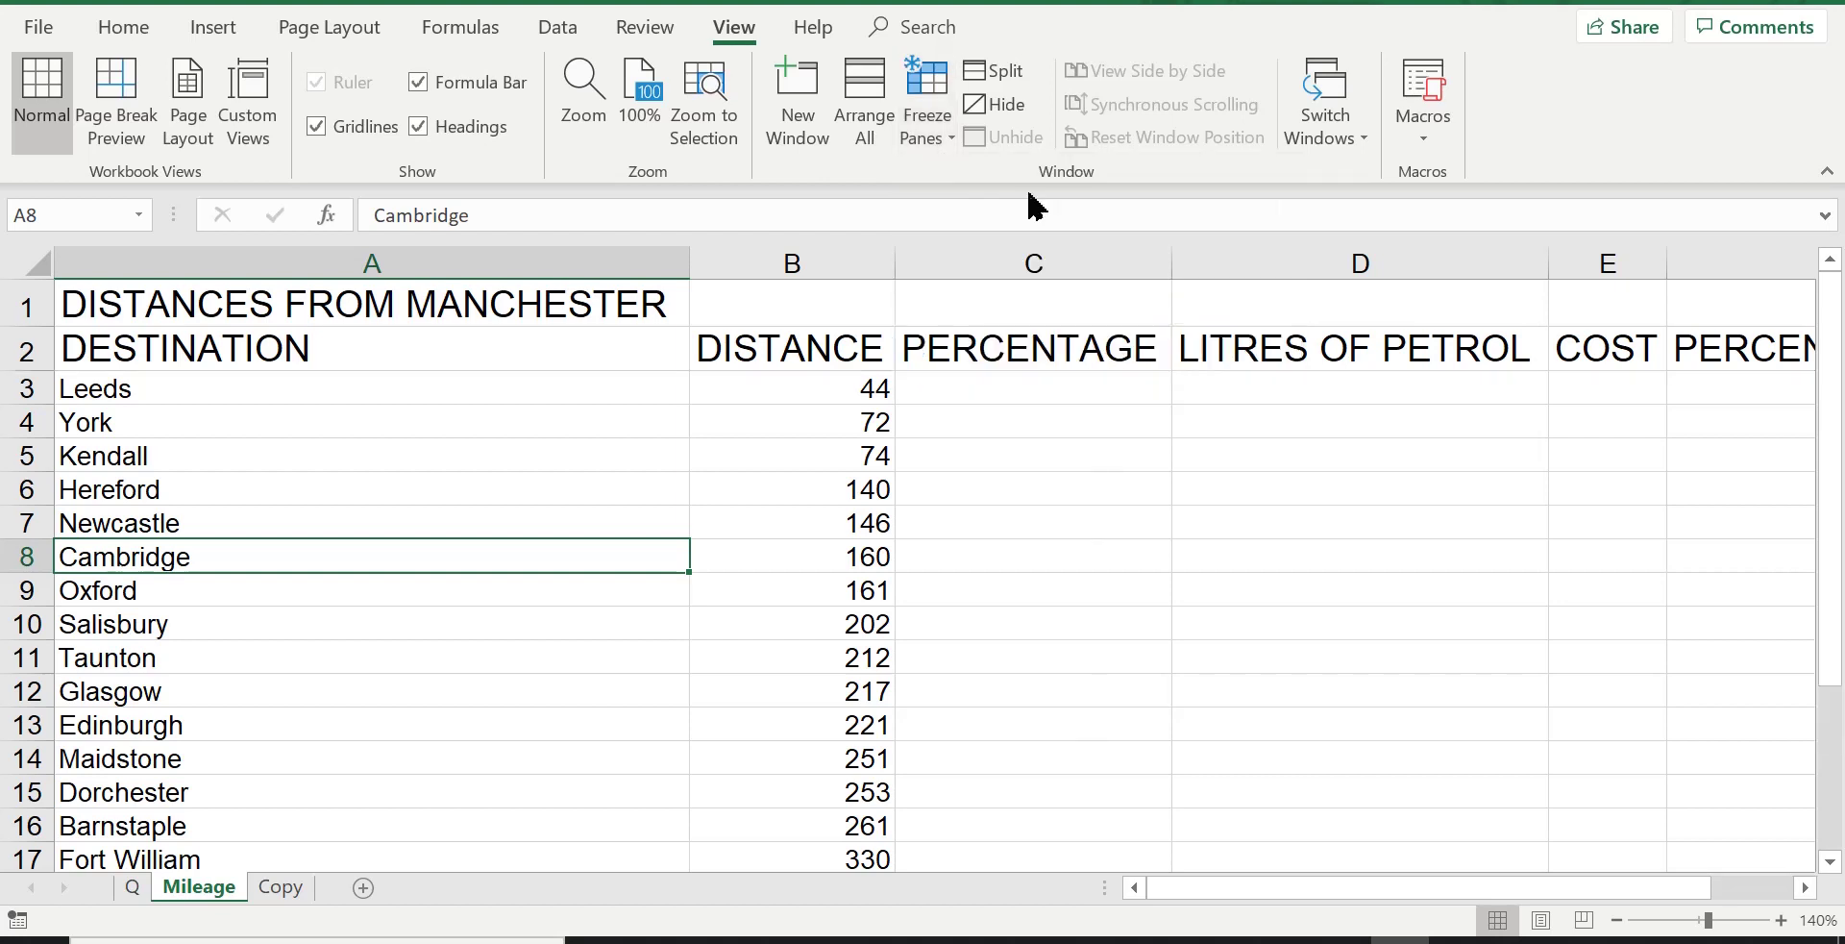
pyautogui.click(492, 519)
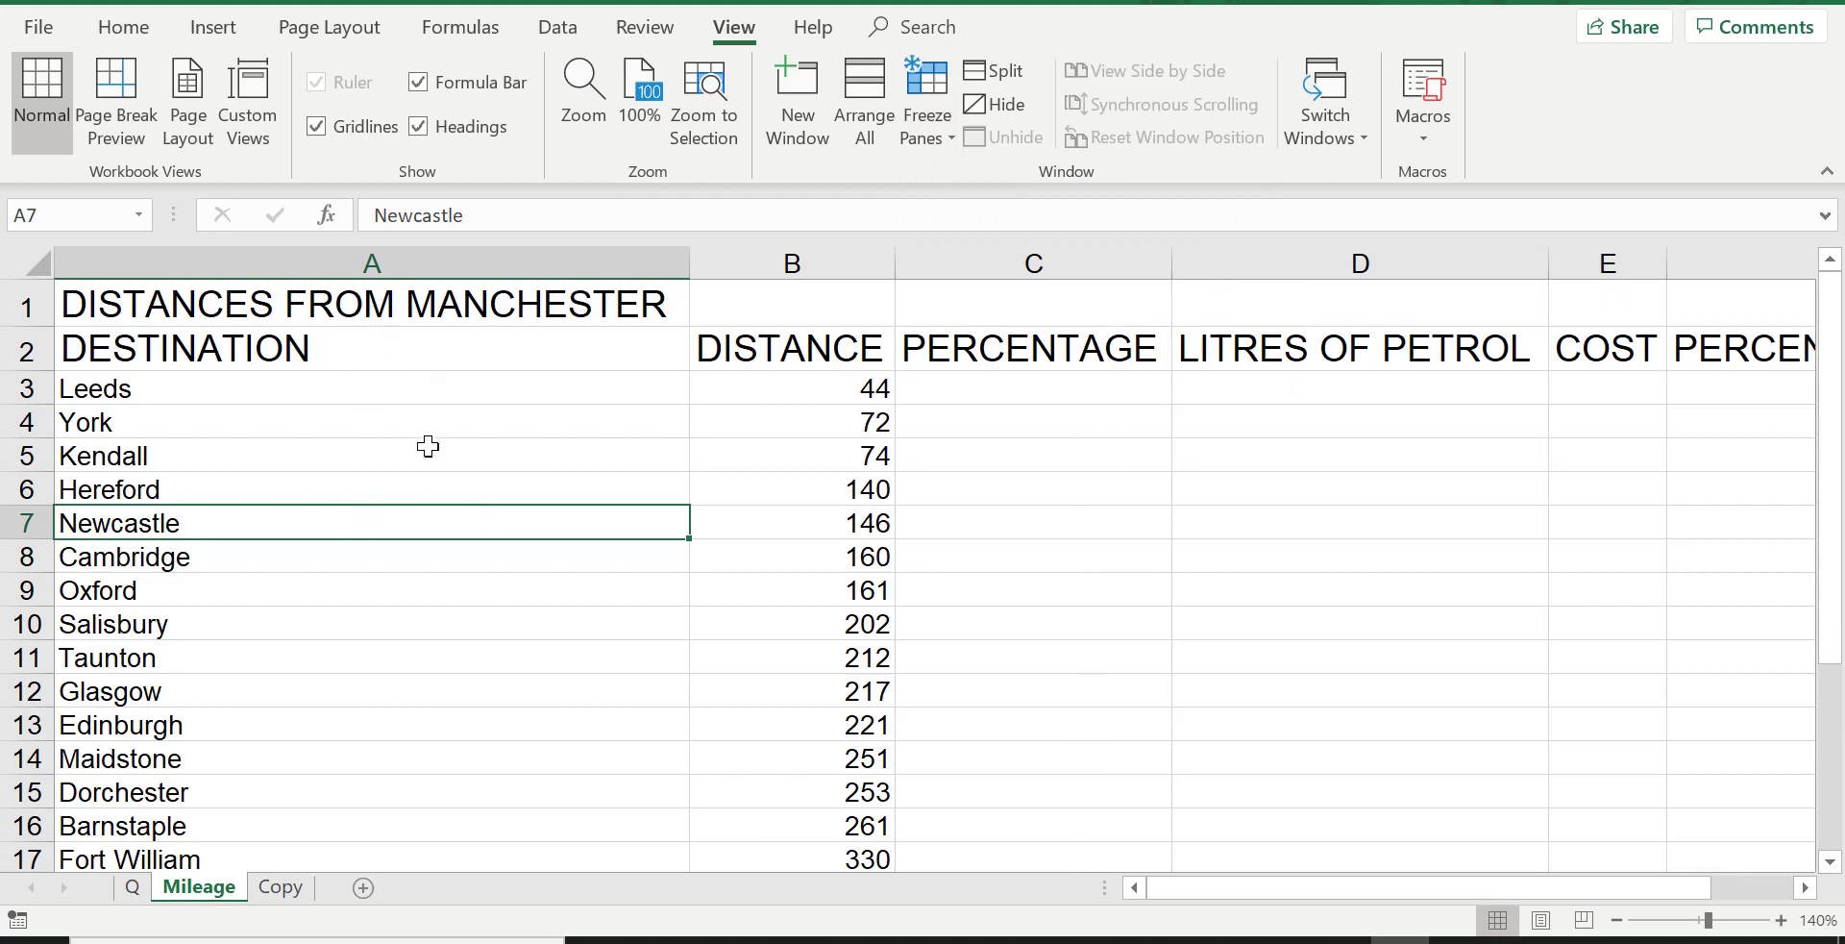
pyautogui.scroll(-4, 428, 446)
pyautogui.scroll(-6, 429, 446)
pyautogui.scroll(8, 429, 446)
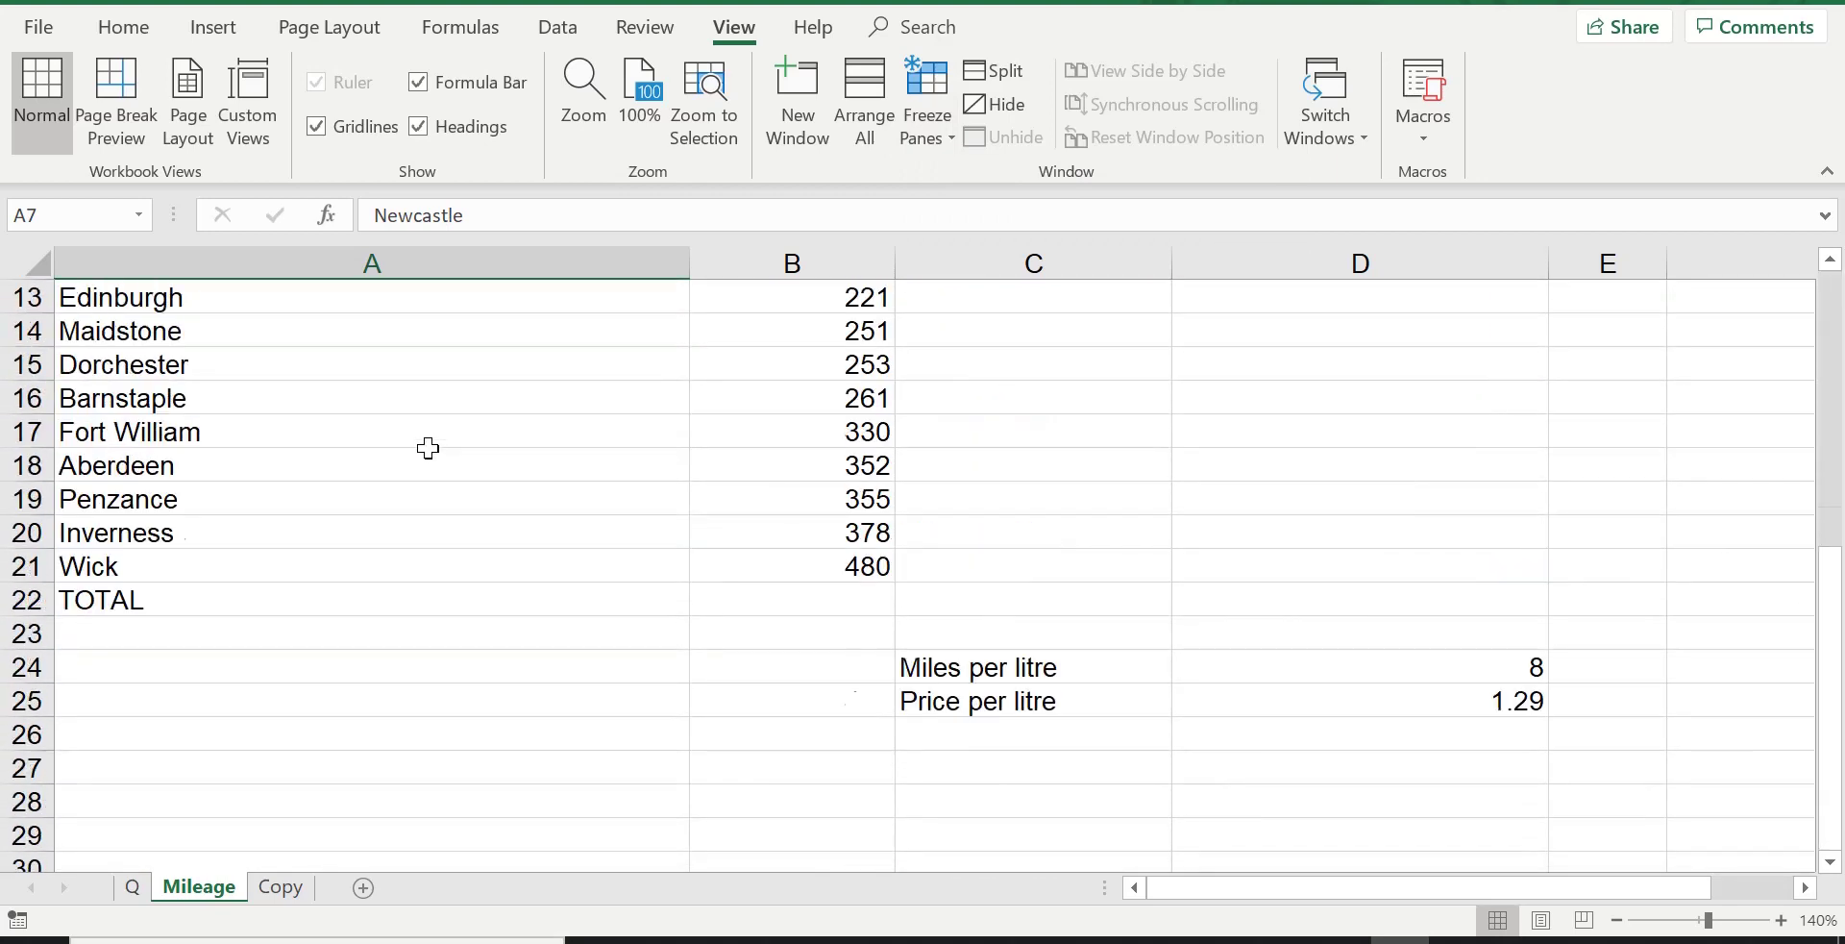
pyautogui.scroll(2, 429, 448)
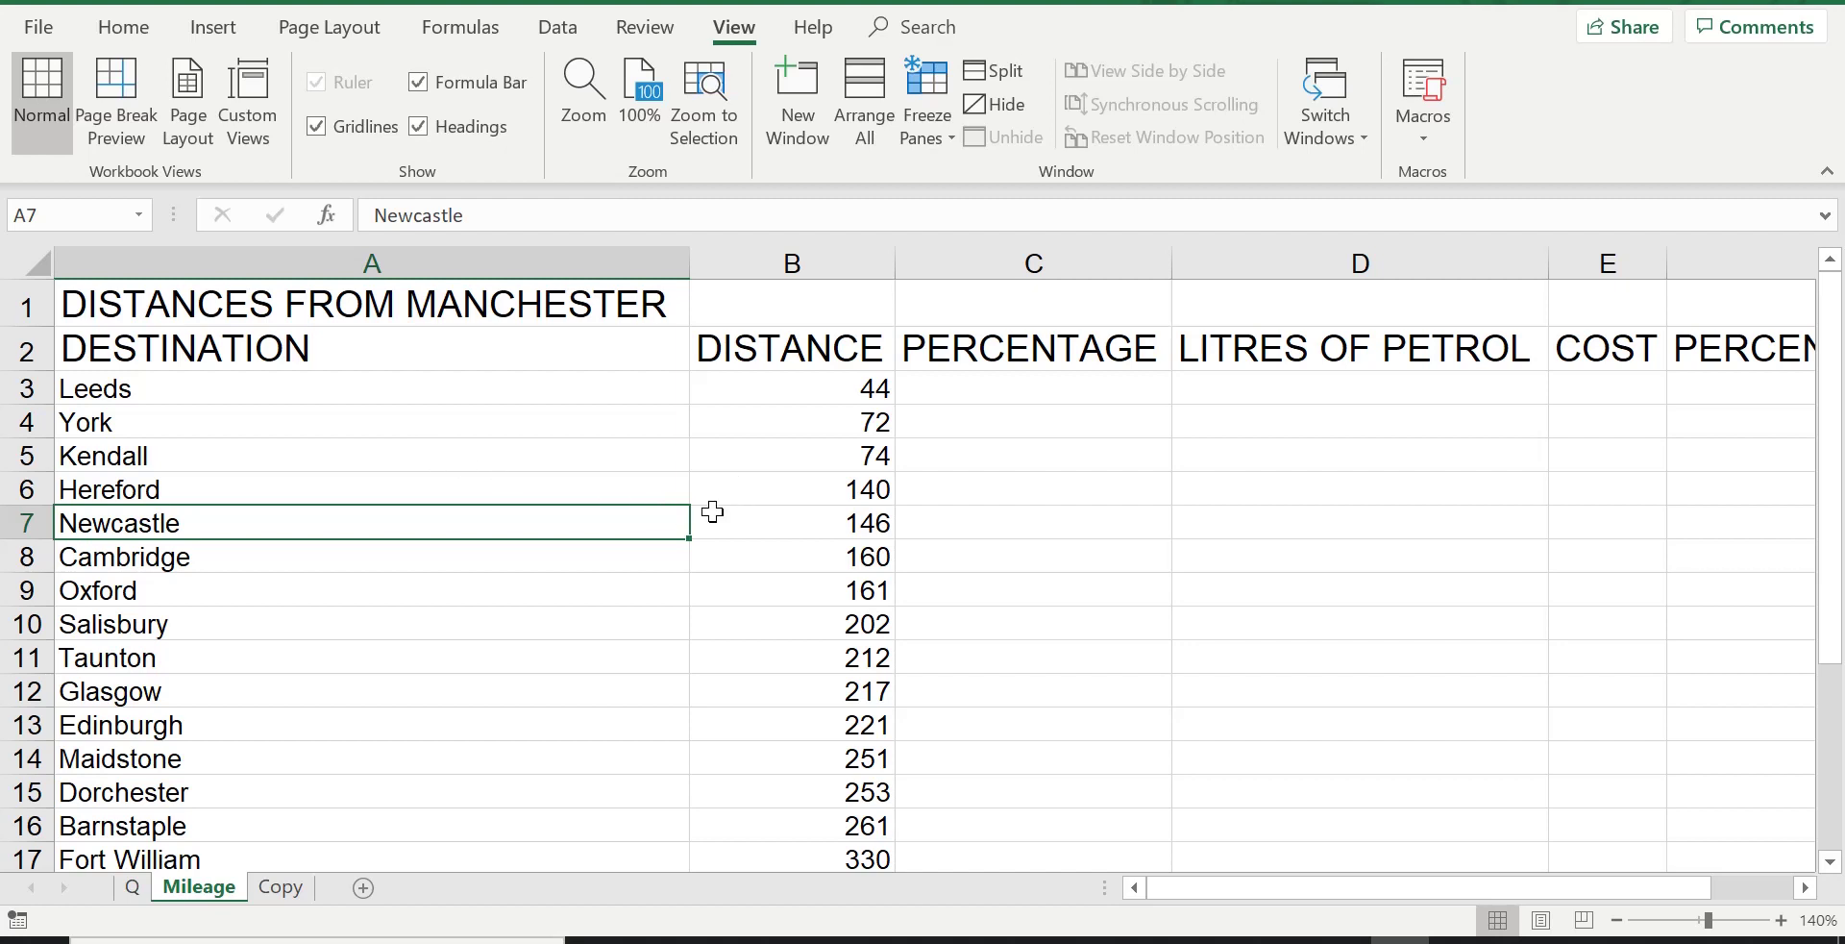
pyautogui.click(742, 385)
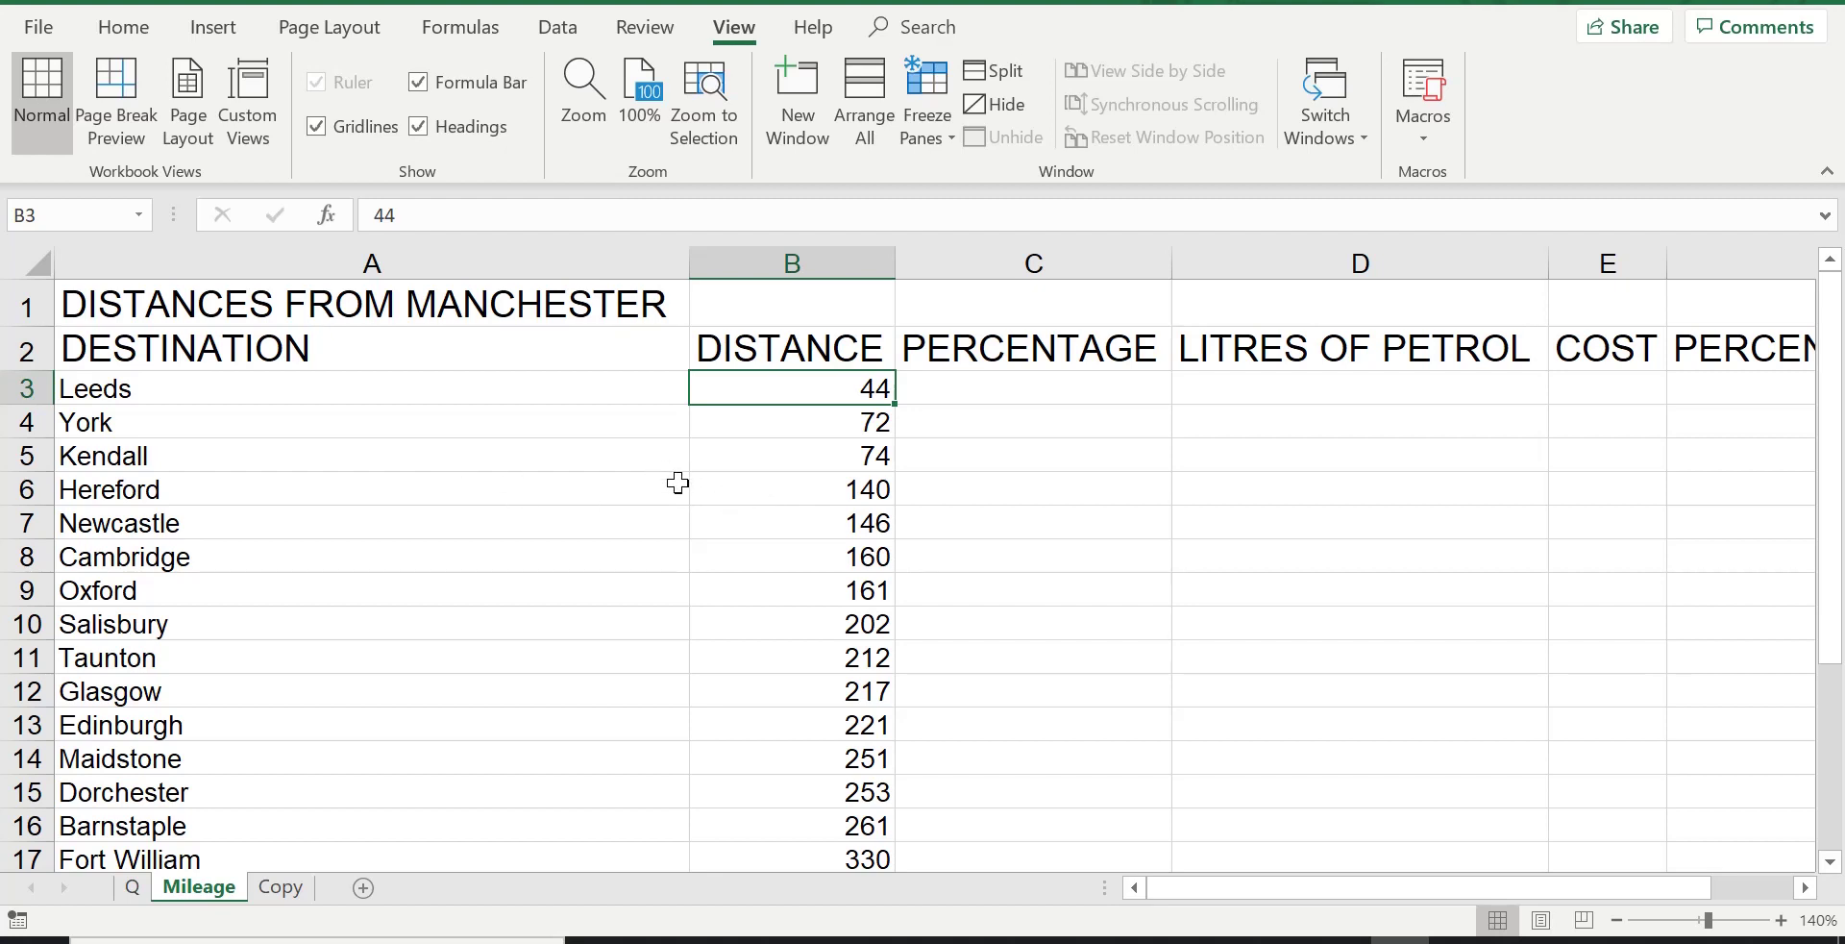
# Step: Freeze panes at cell B3 so rows 1–2 and column A stay visible
pyautogui.click(803, 489)
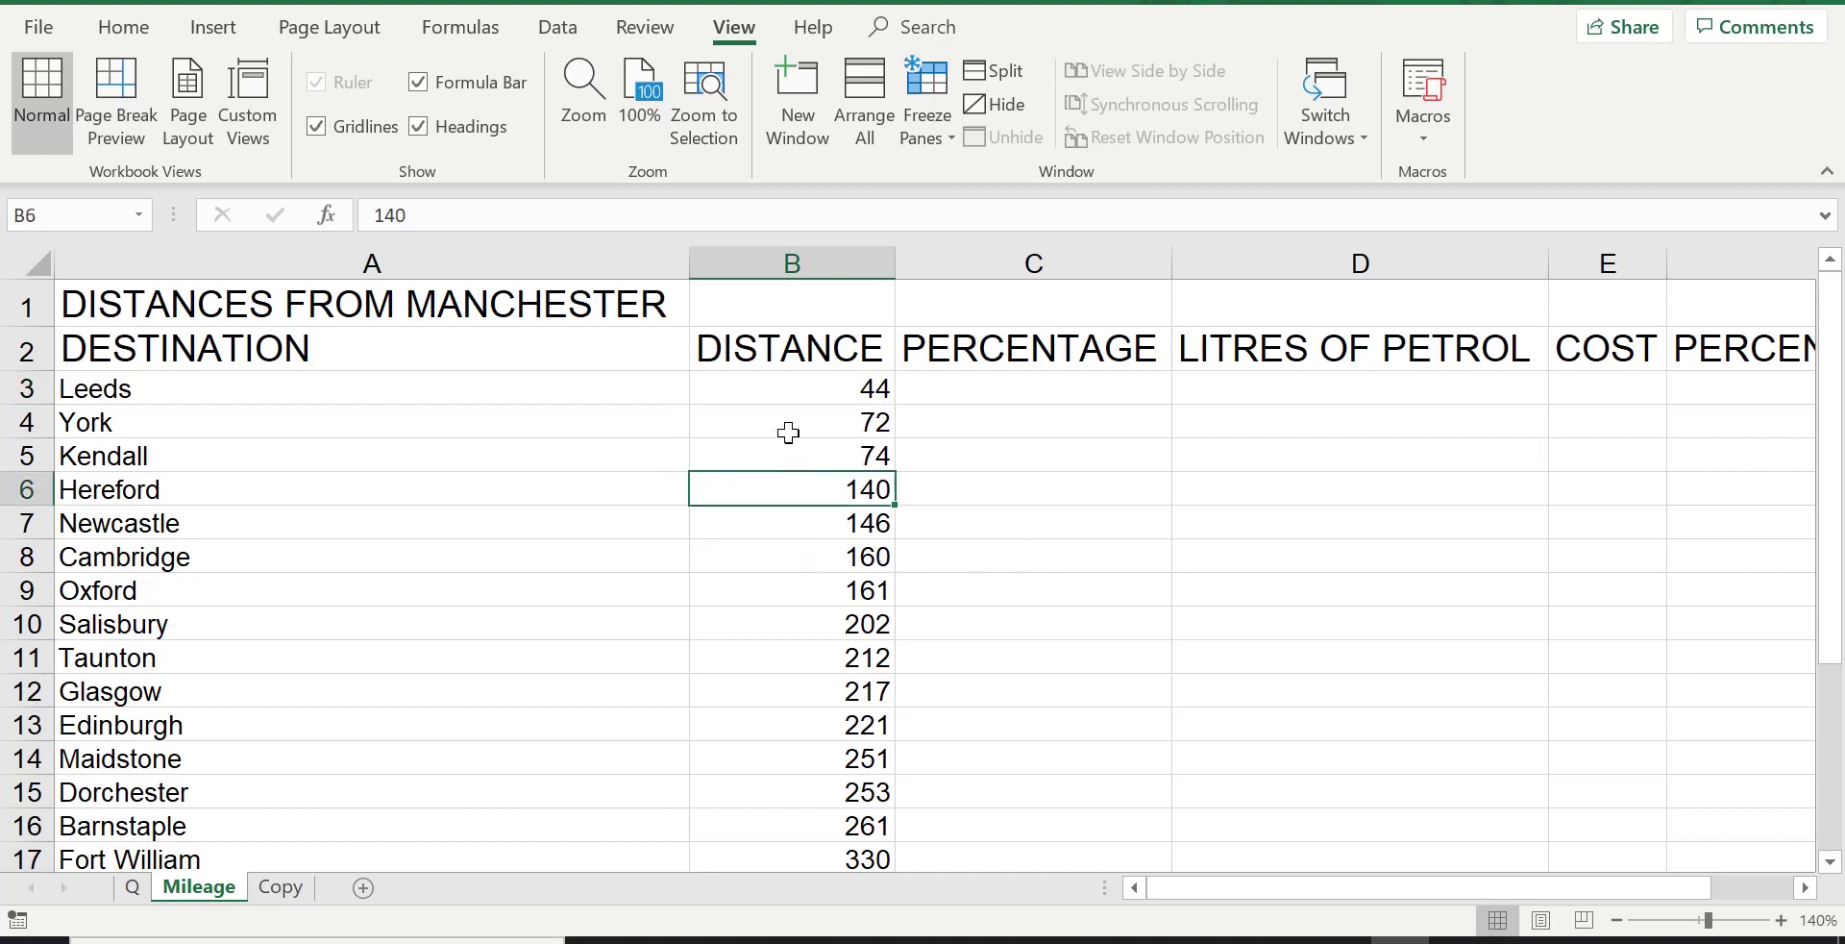
pyautogui.click(772, 388)
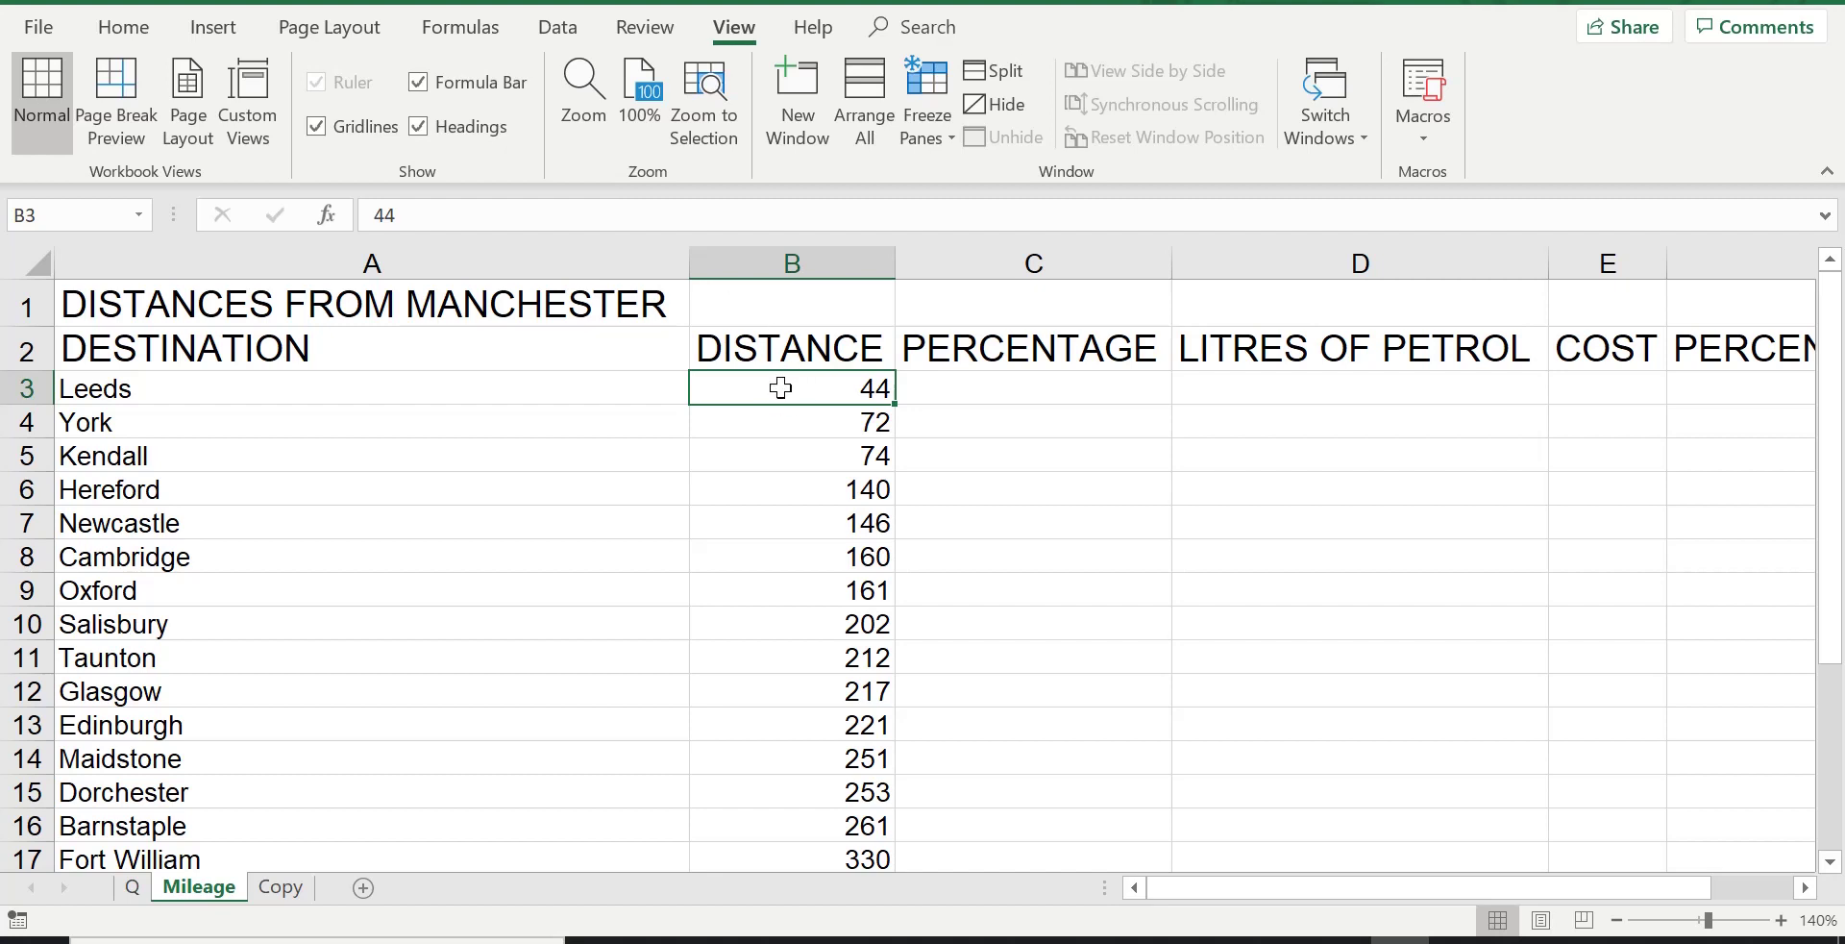
pyautogui.click(937, 135)
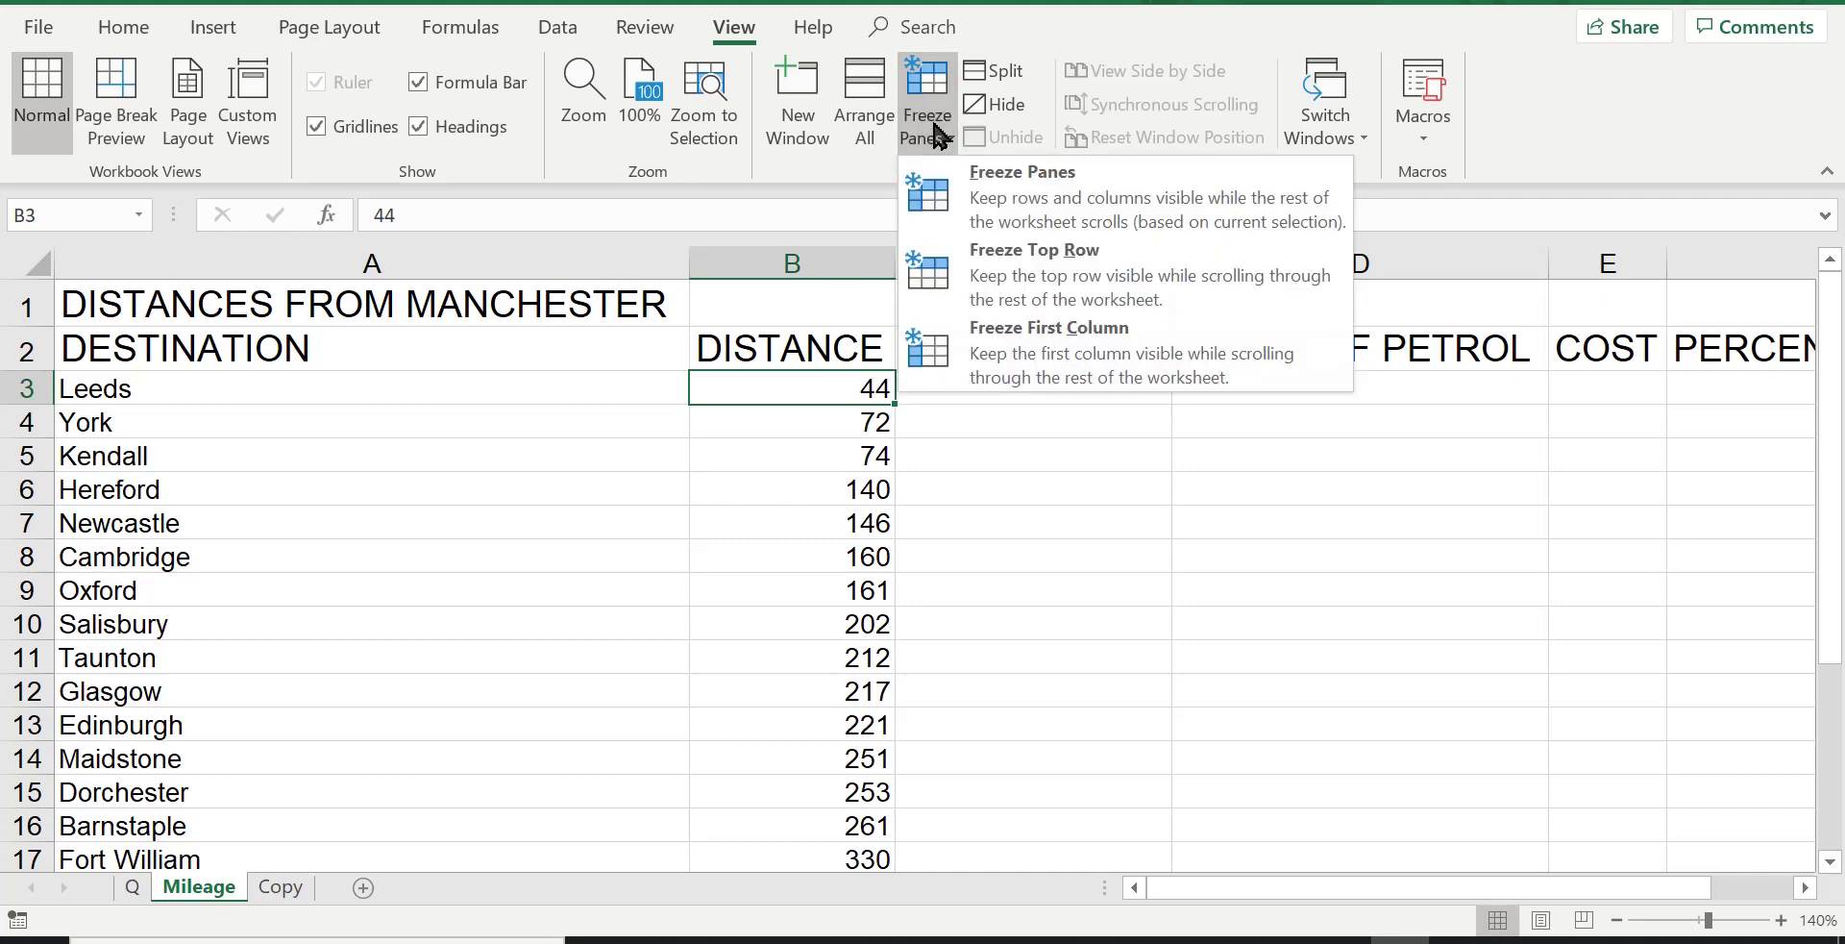
pyautogui.click(1057, 195)
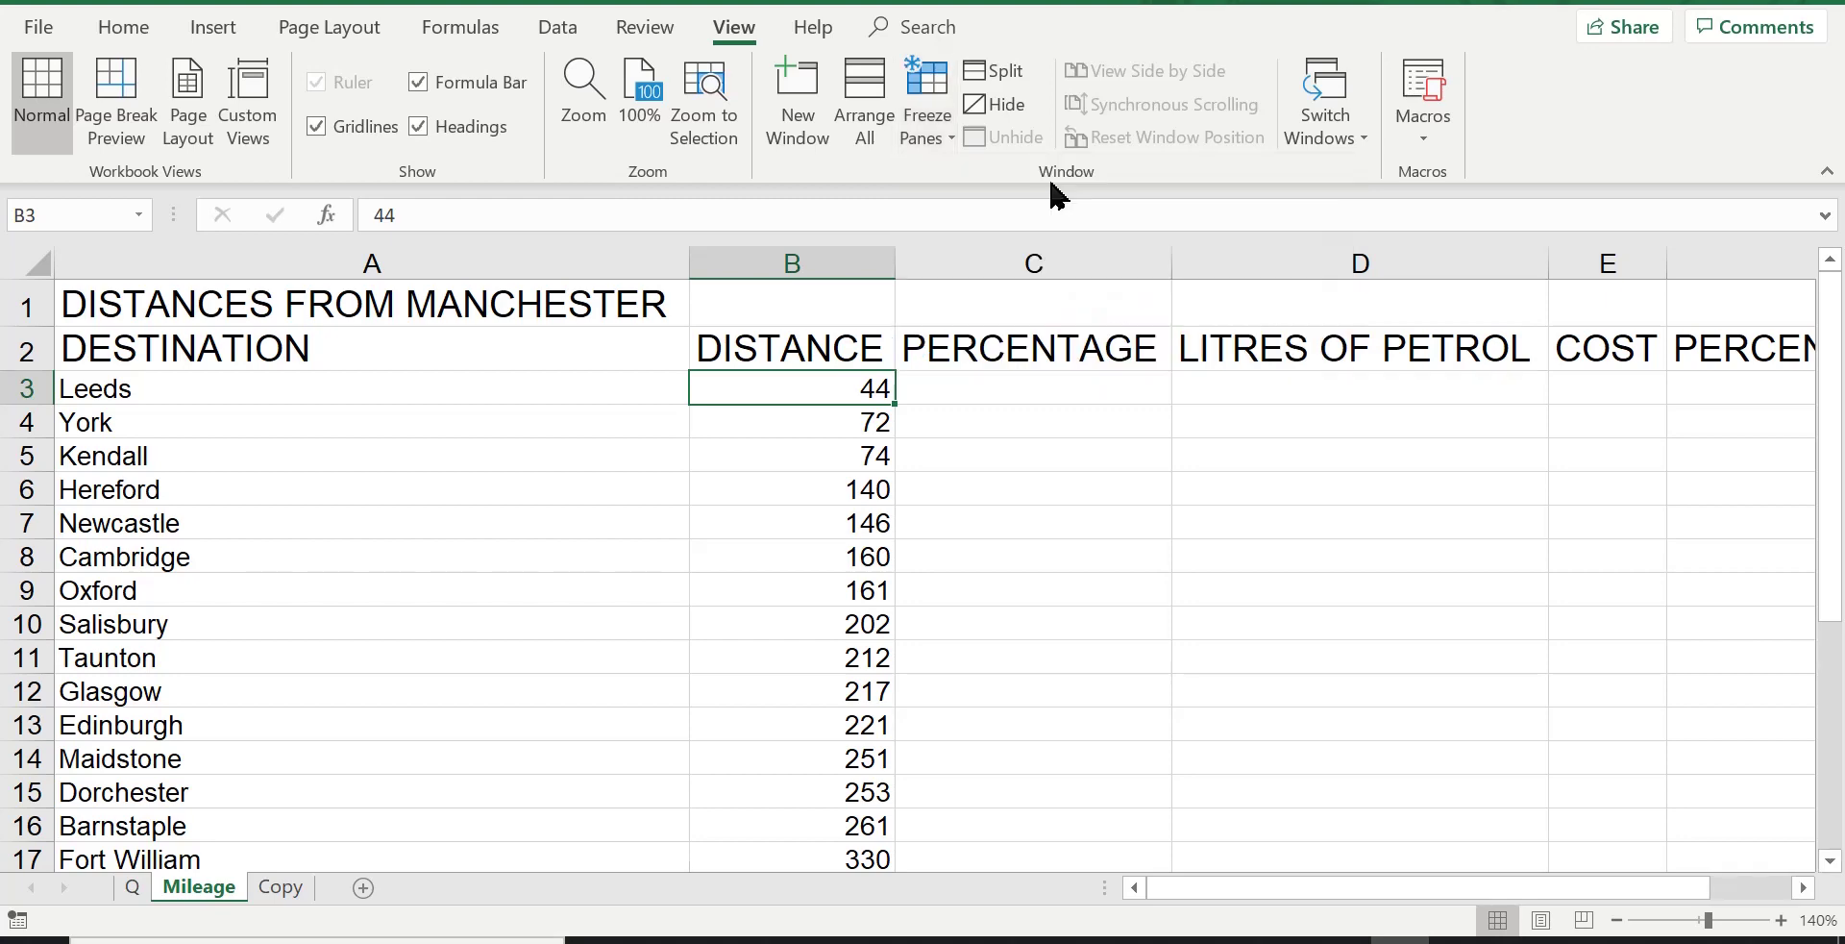
pyautogui.click(1000, 486)
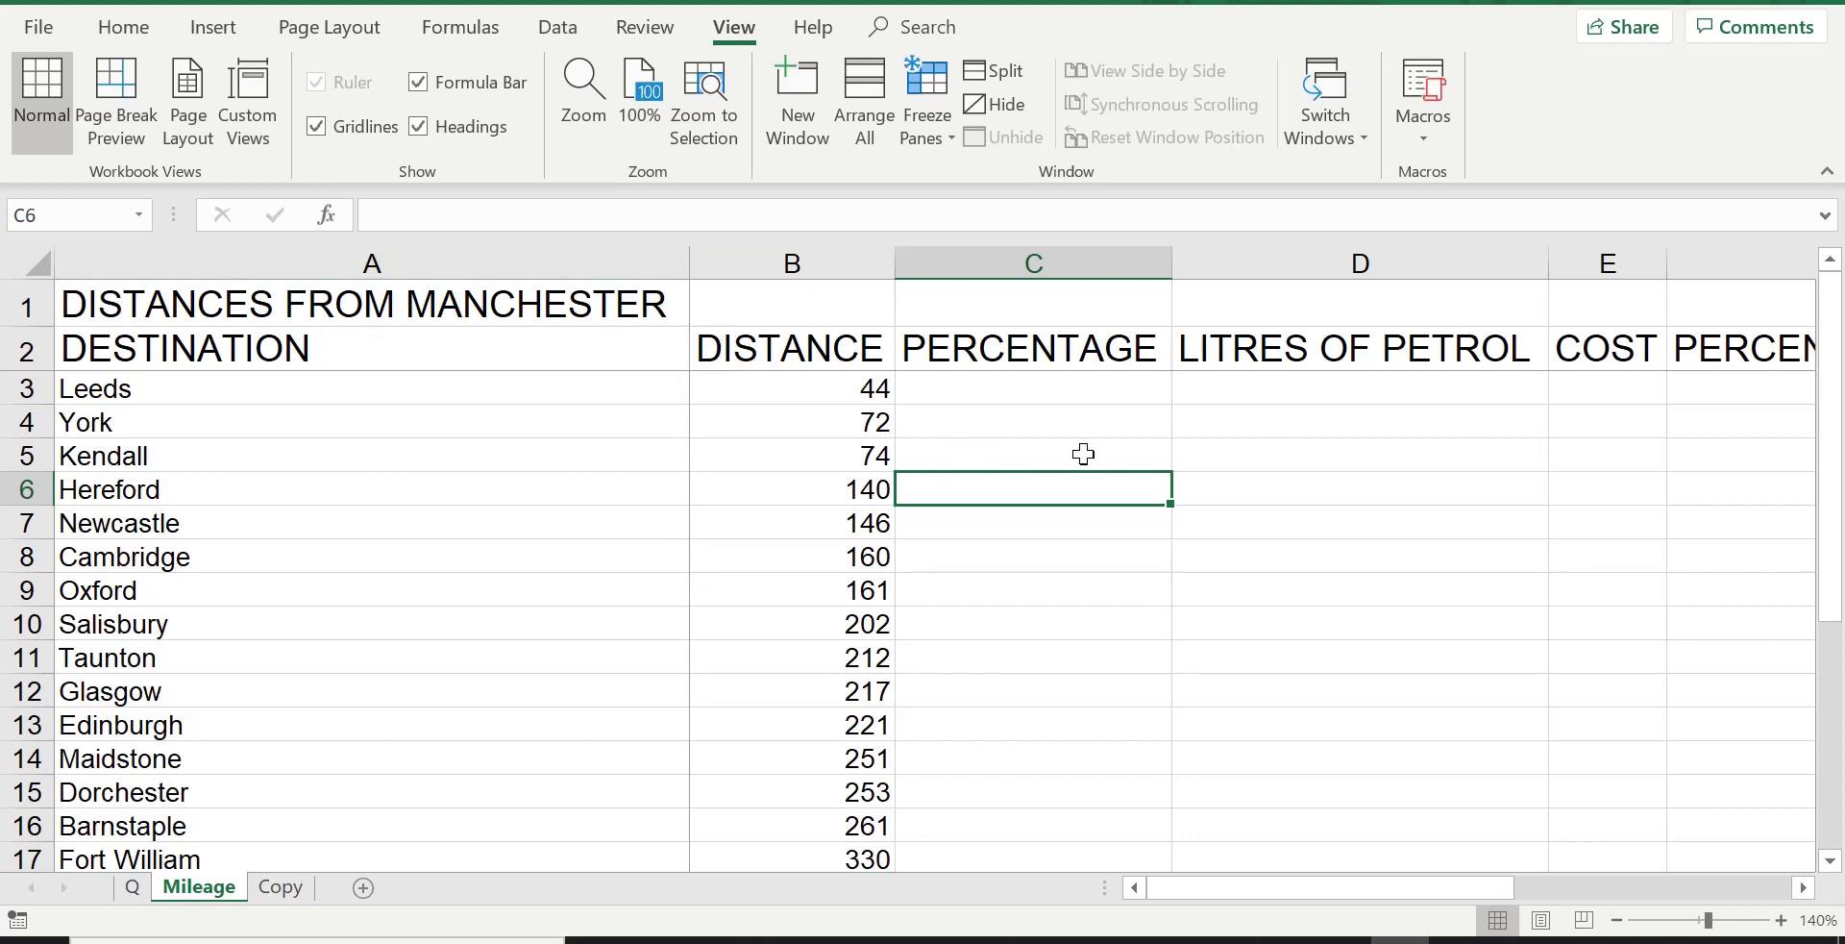
pyautogui.scroll(-5, 1083, 454)
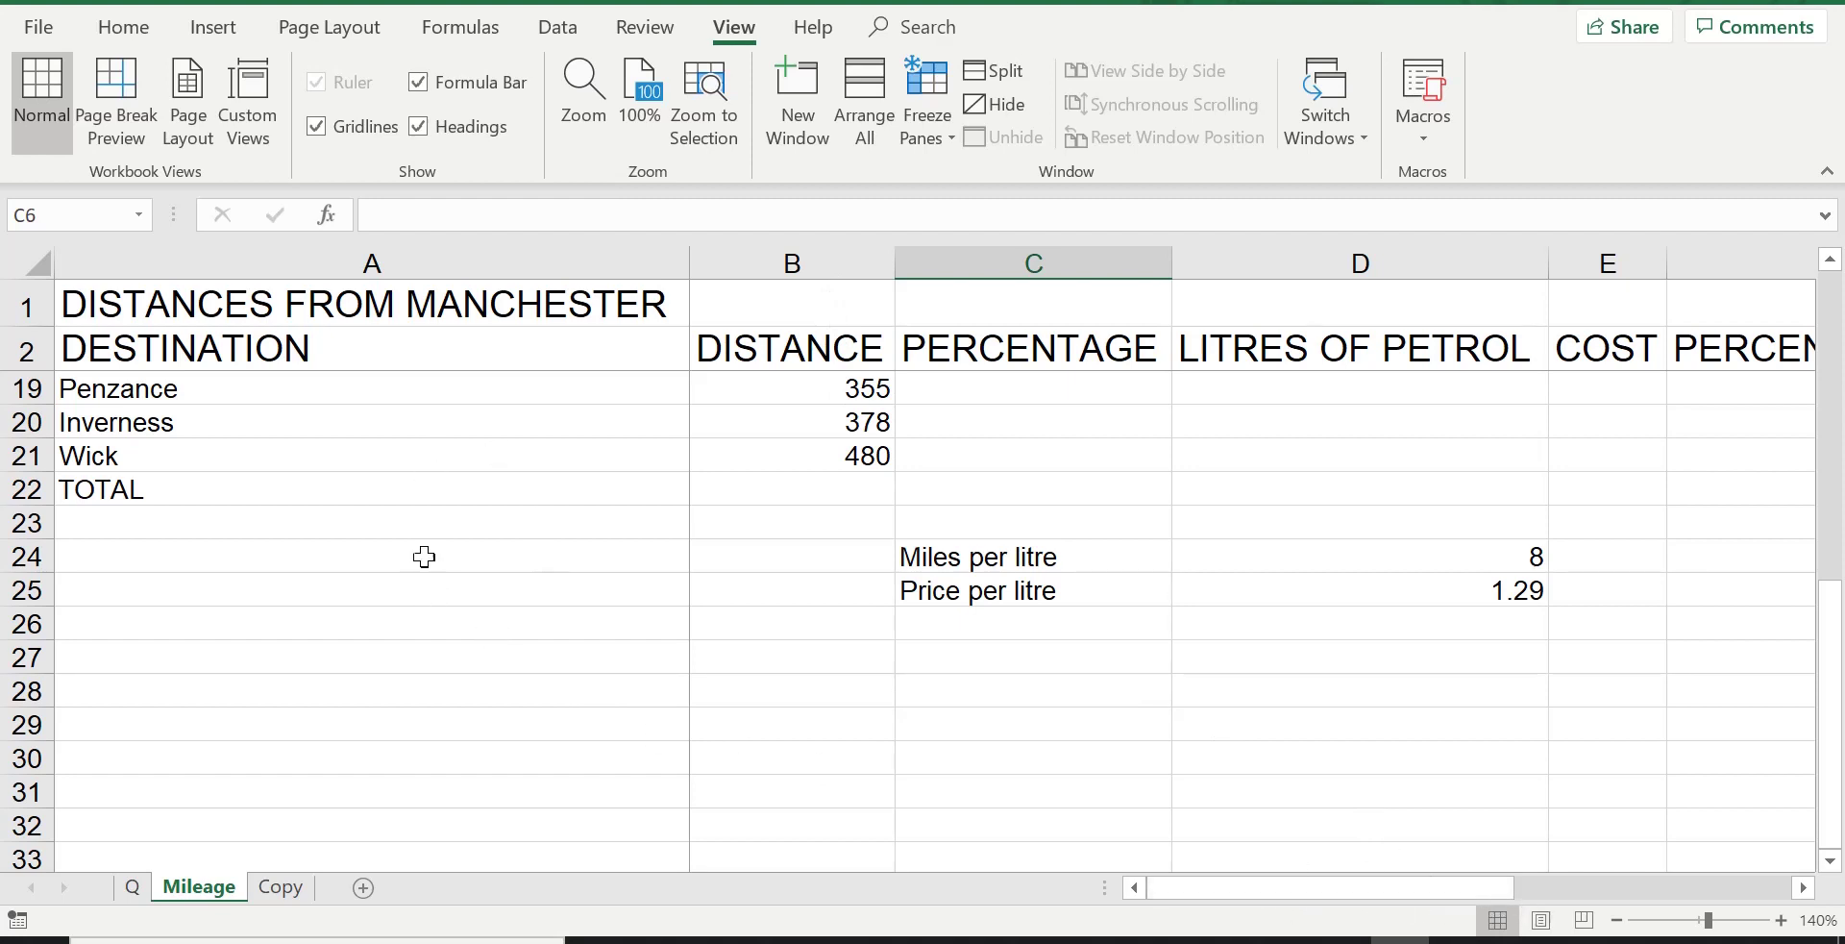
pyautogui.scroll(6, 1110, 646)
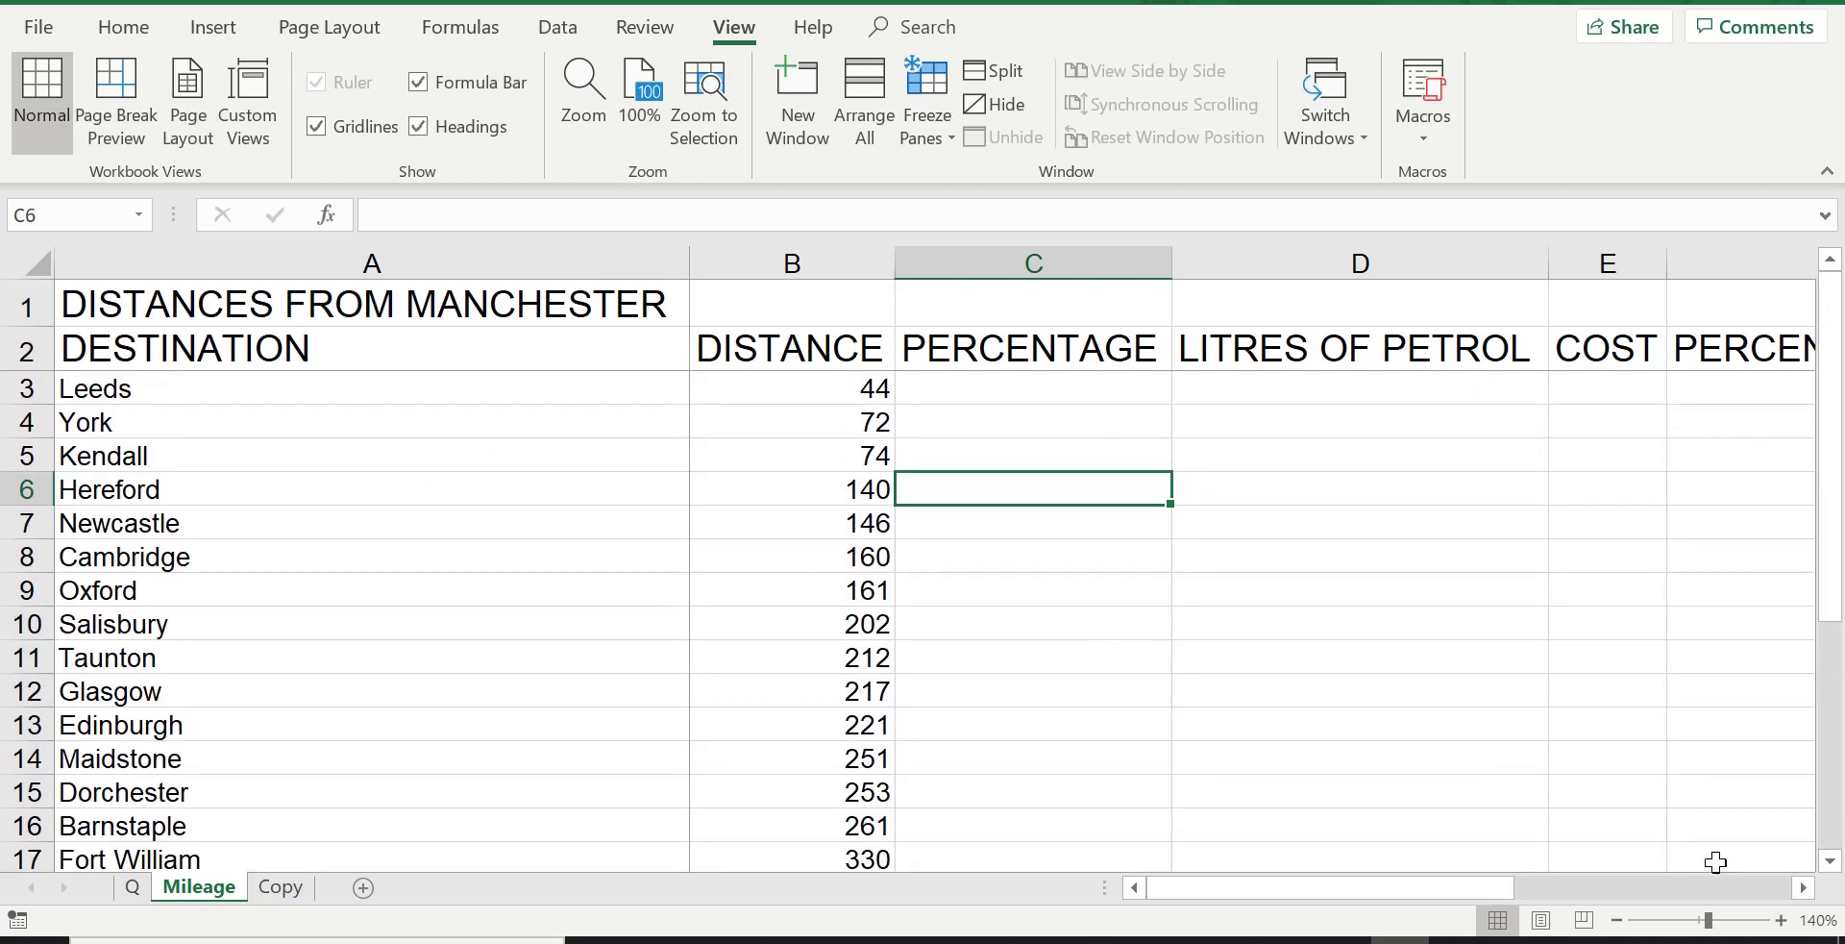
pyautogui.click(1803, 888)
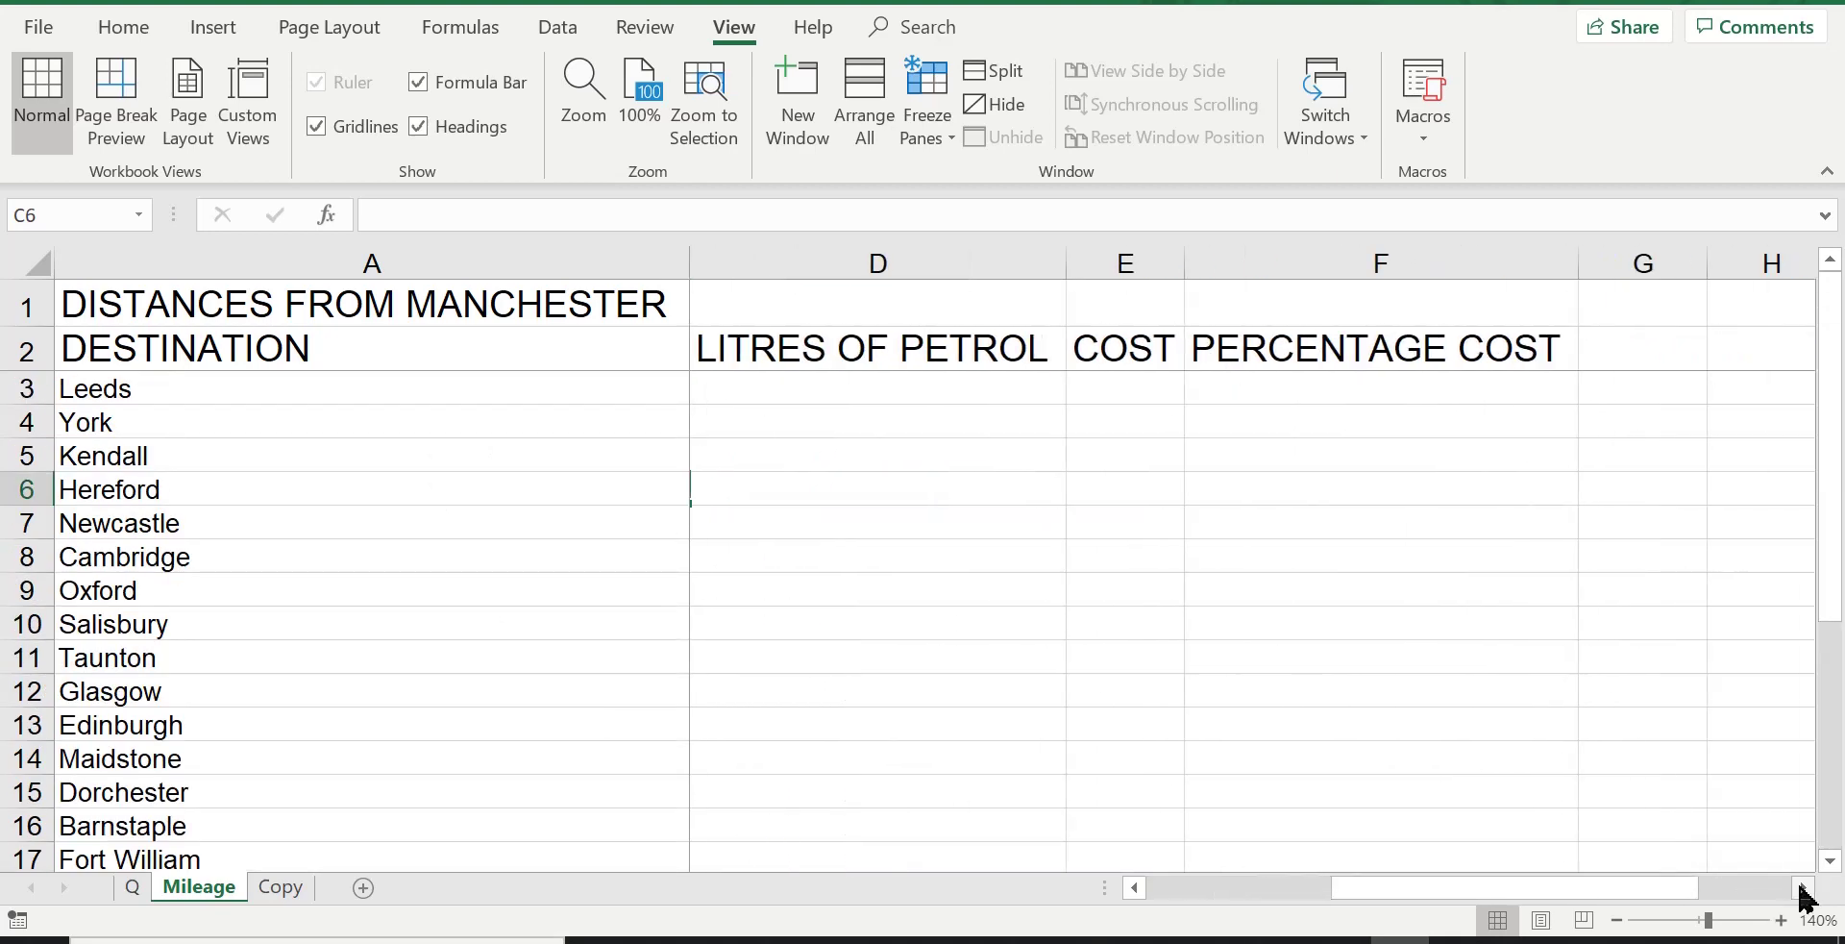
pyautogui.click(1803, 888)
pyautogui.click(1803, 888)
pyautogui.click(1803, 888)
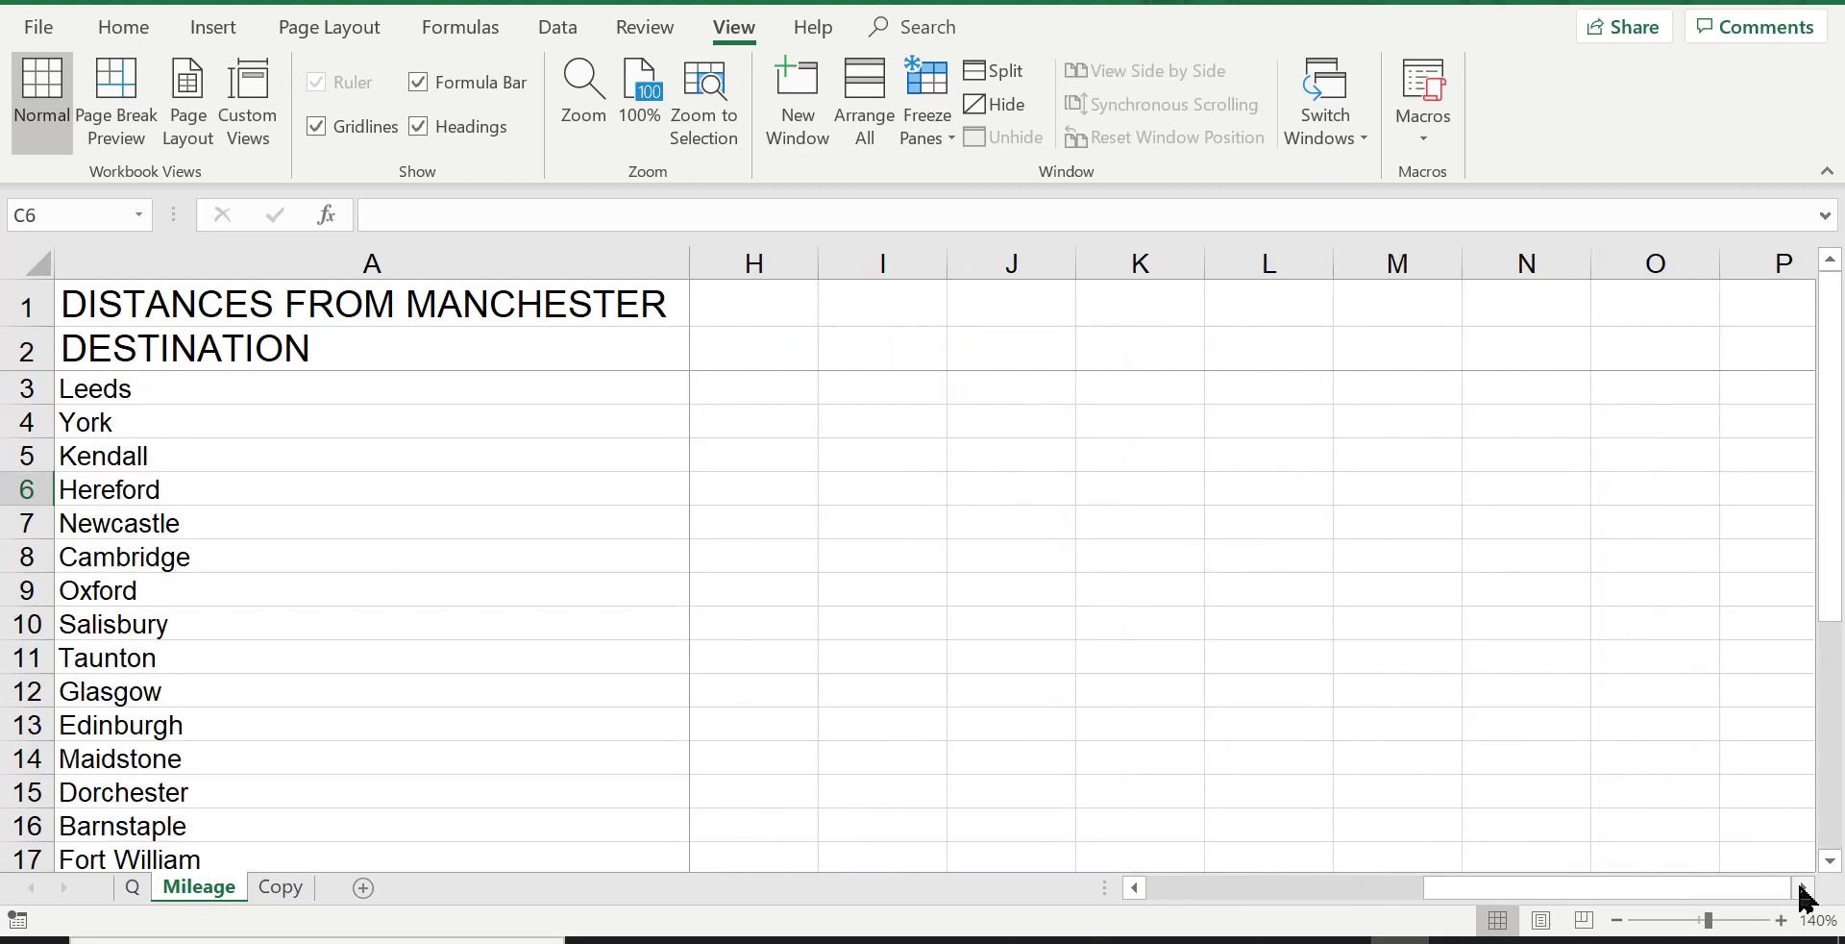
pyautogui.click(1803, 888)
pyautogui.moveTo(1761, 889); pyautogui.dragTo(1401, 888)
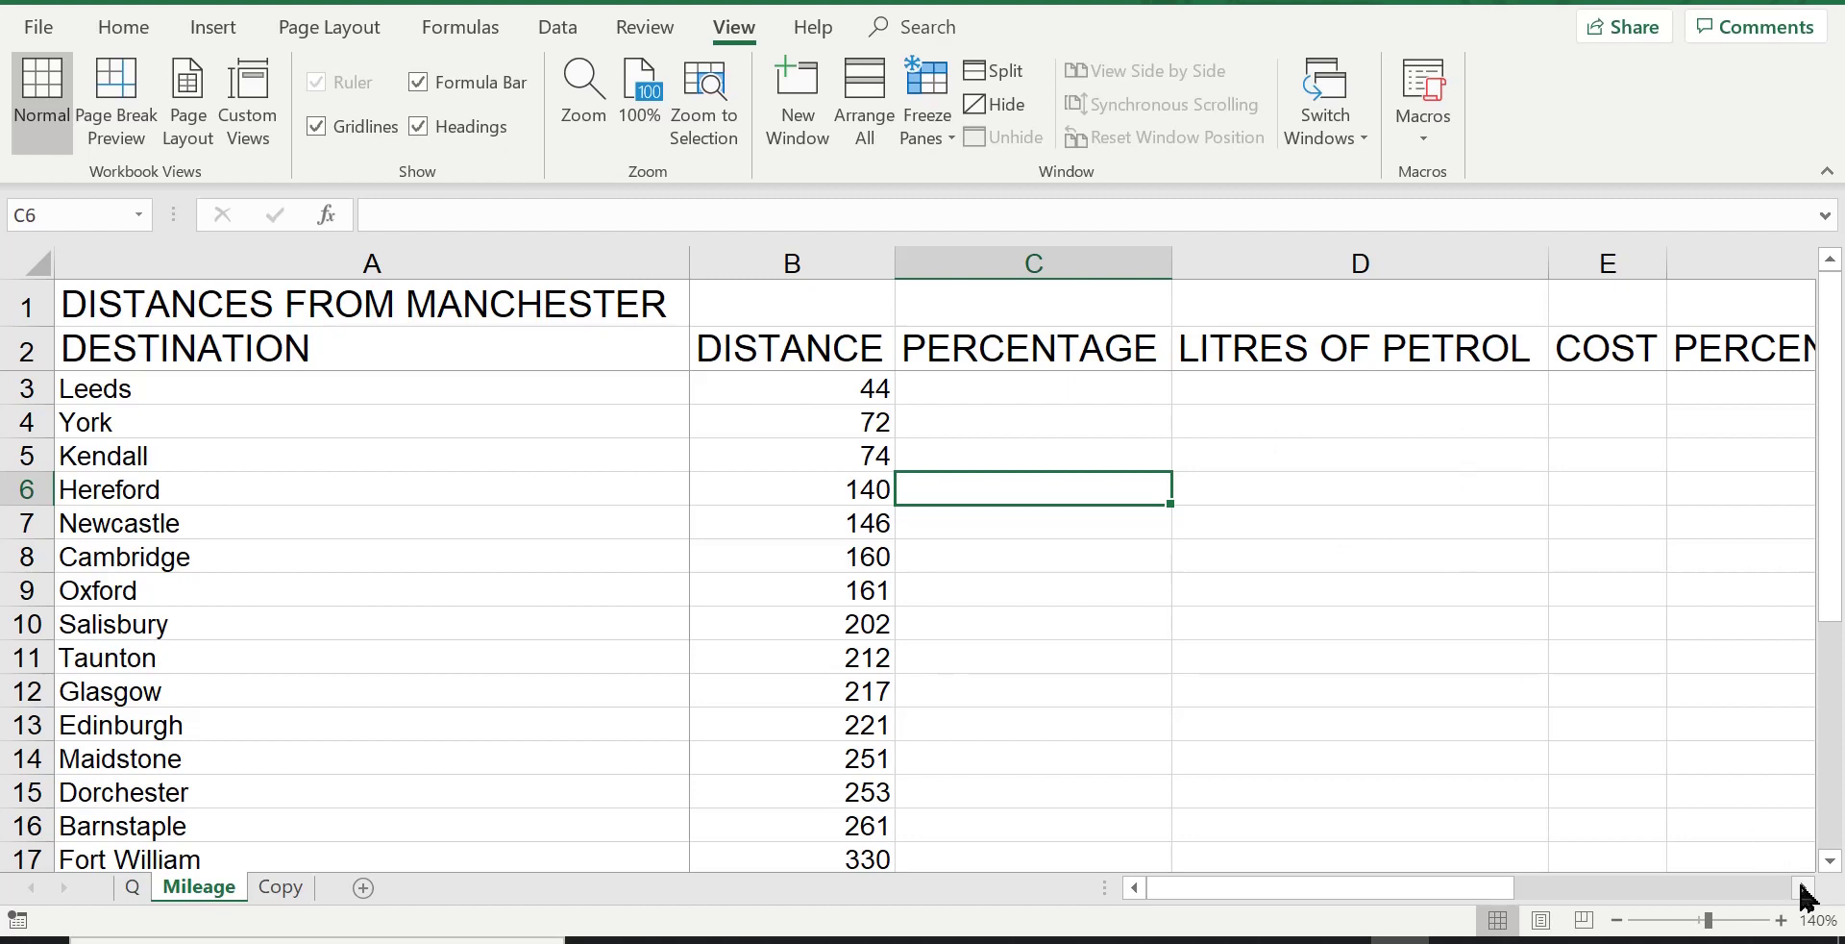
pyautogui.click(1805, 888)
pyautogui.click(1805, 888)
pyautogui.click(1804, 888)
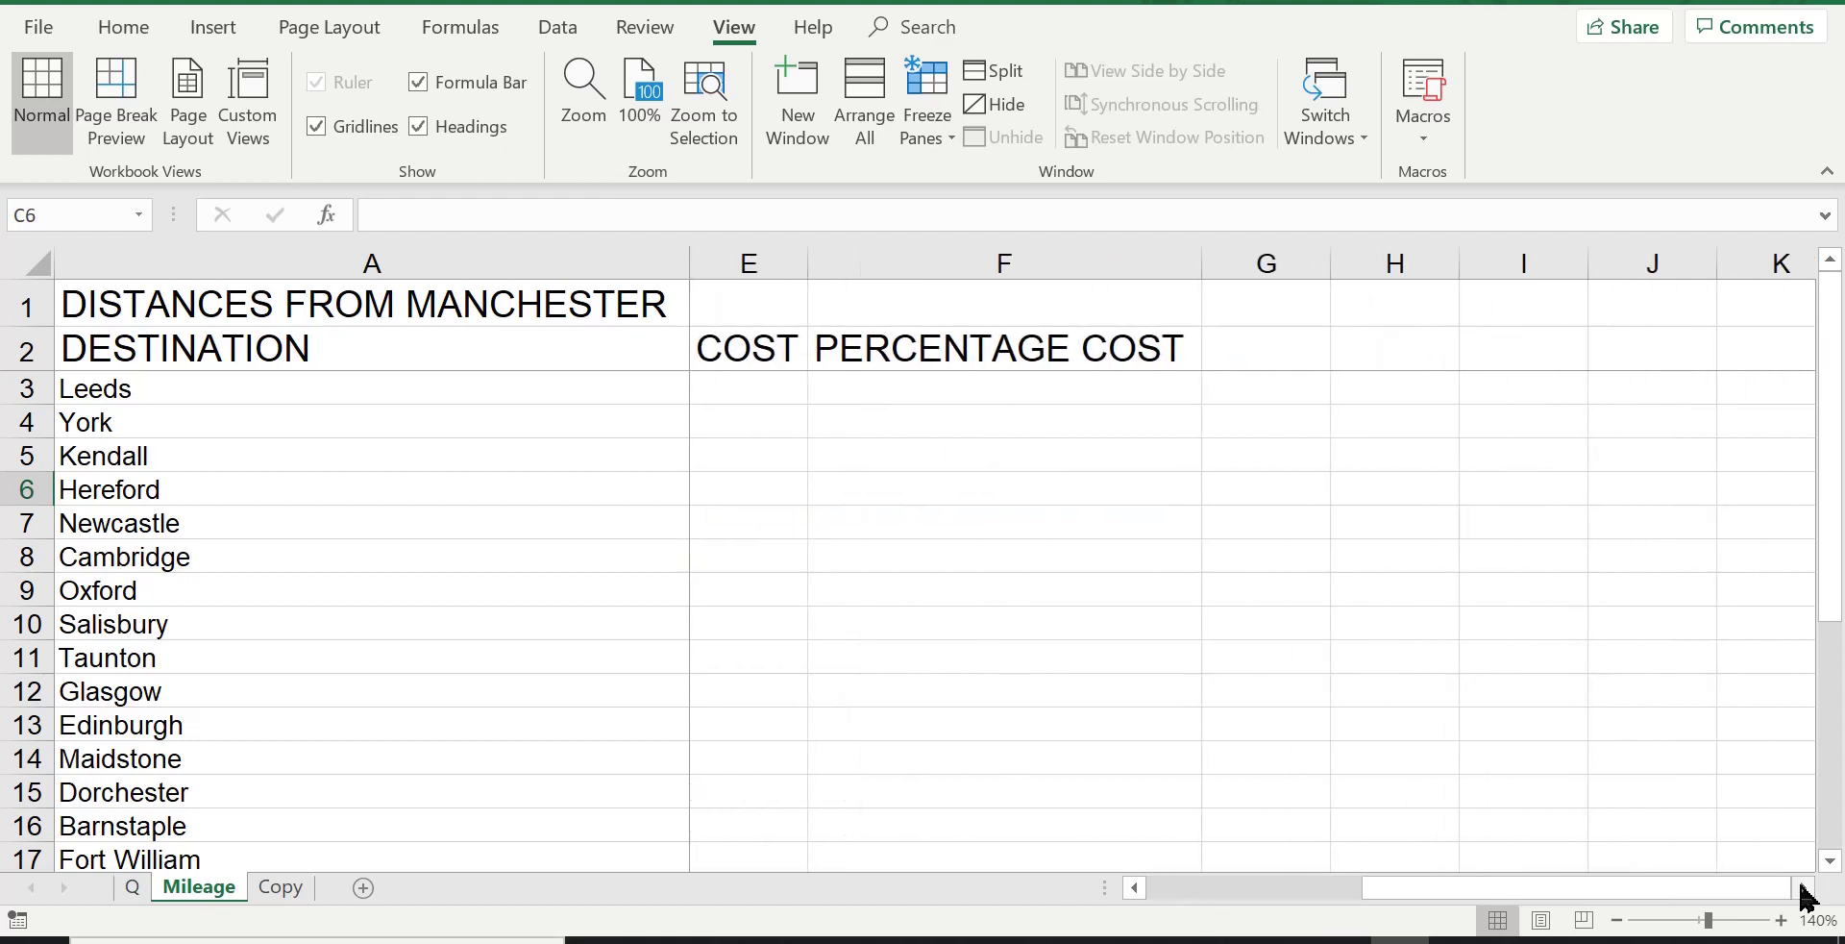
pyautogui.moveTo(1730, 899); pyautogui.dragTo(1403, 887)
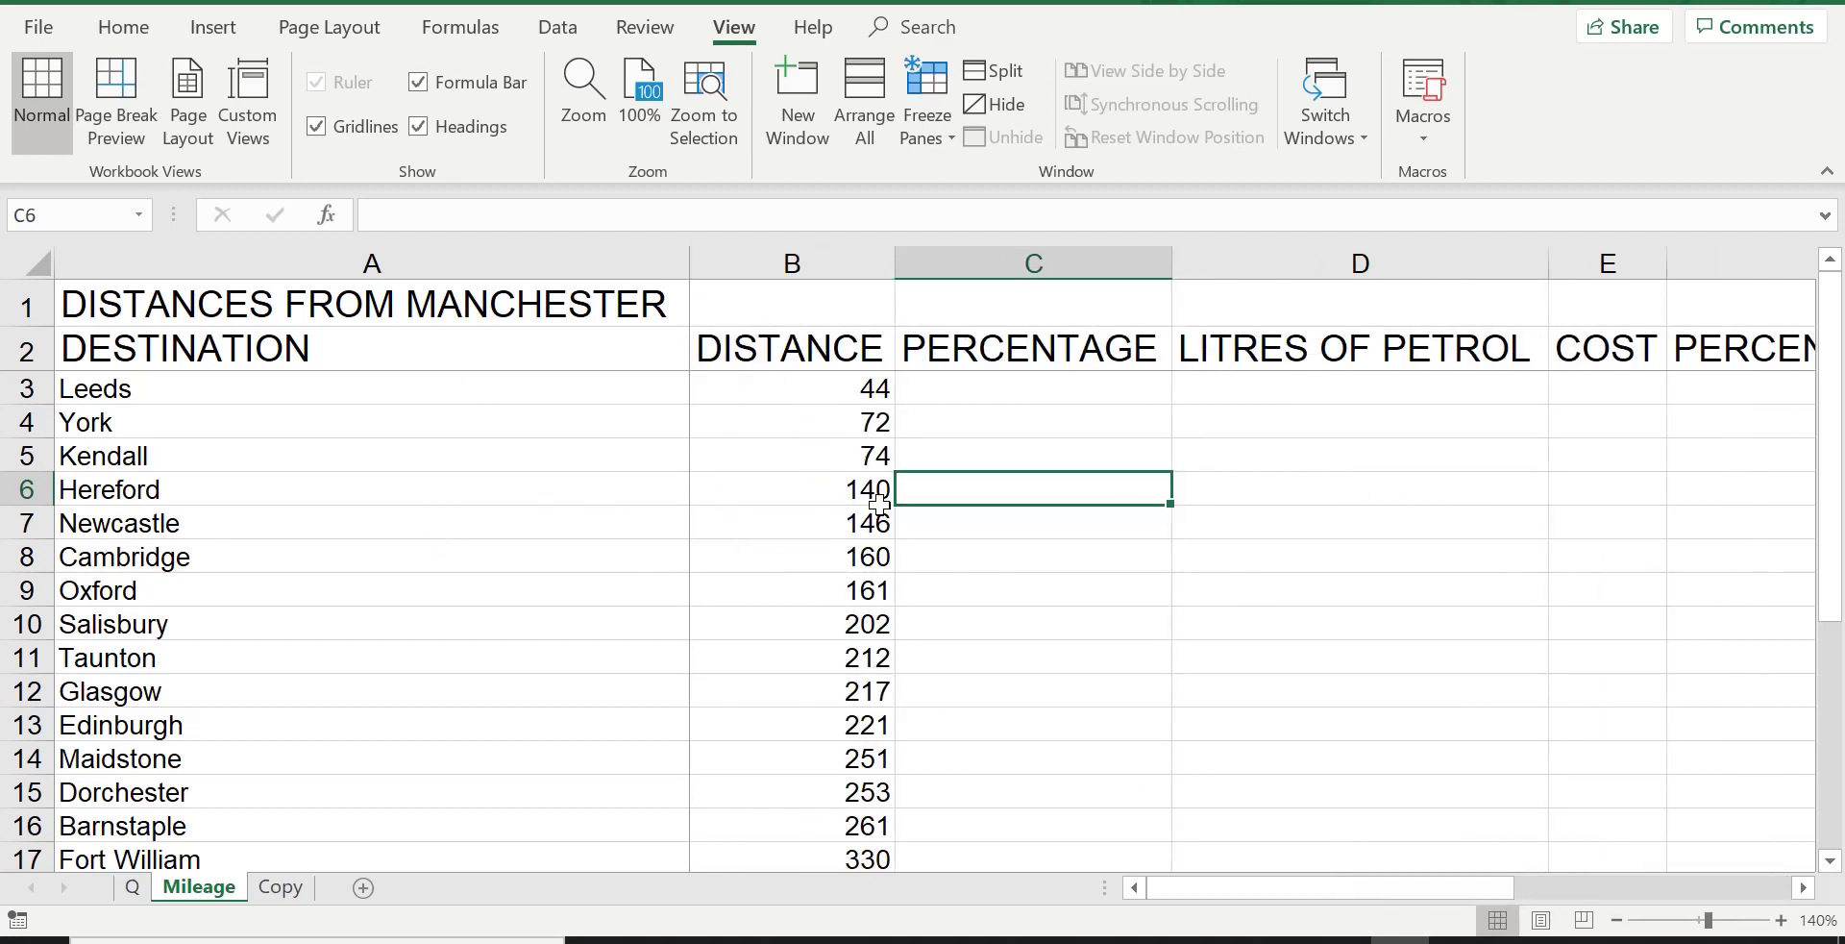
pyautogui.scroll(-3, 875, 505)
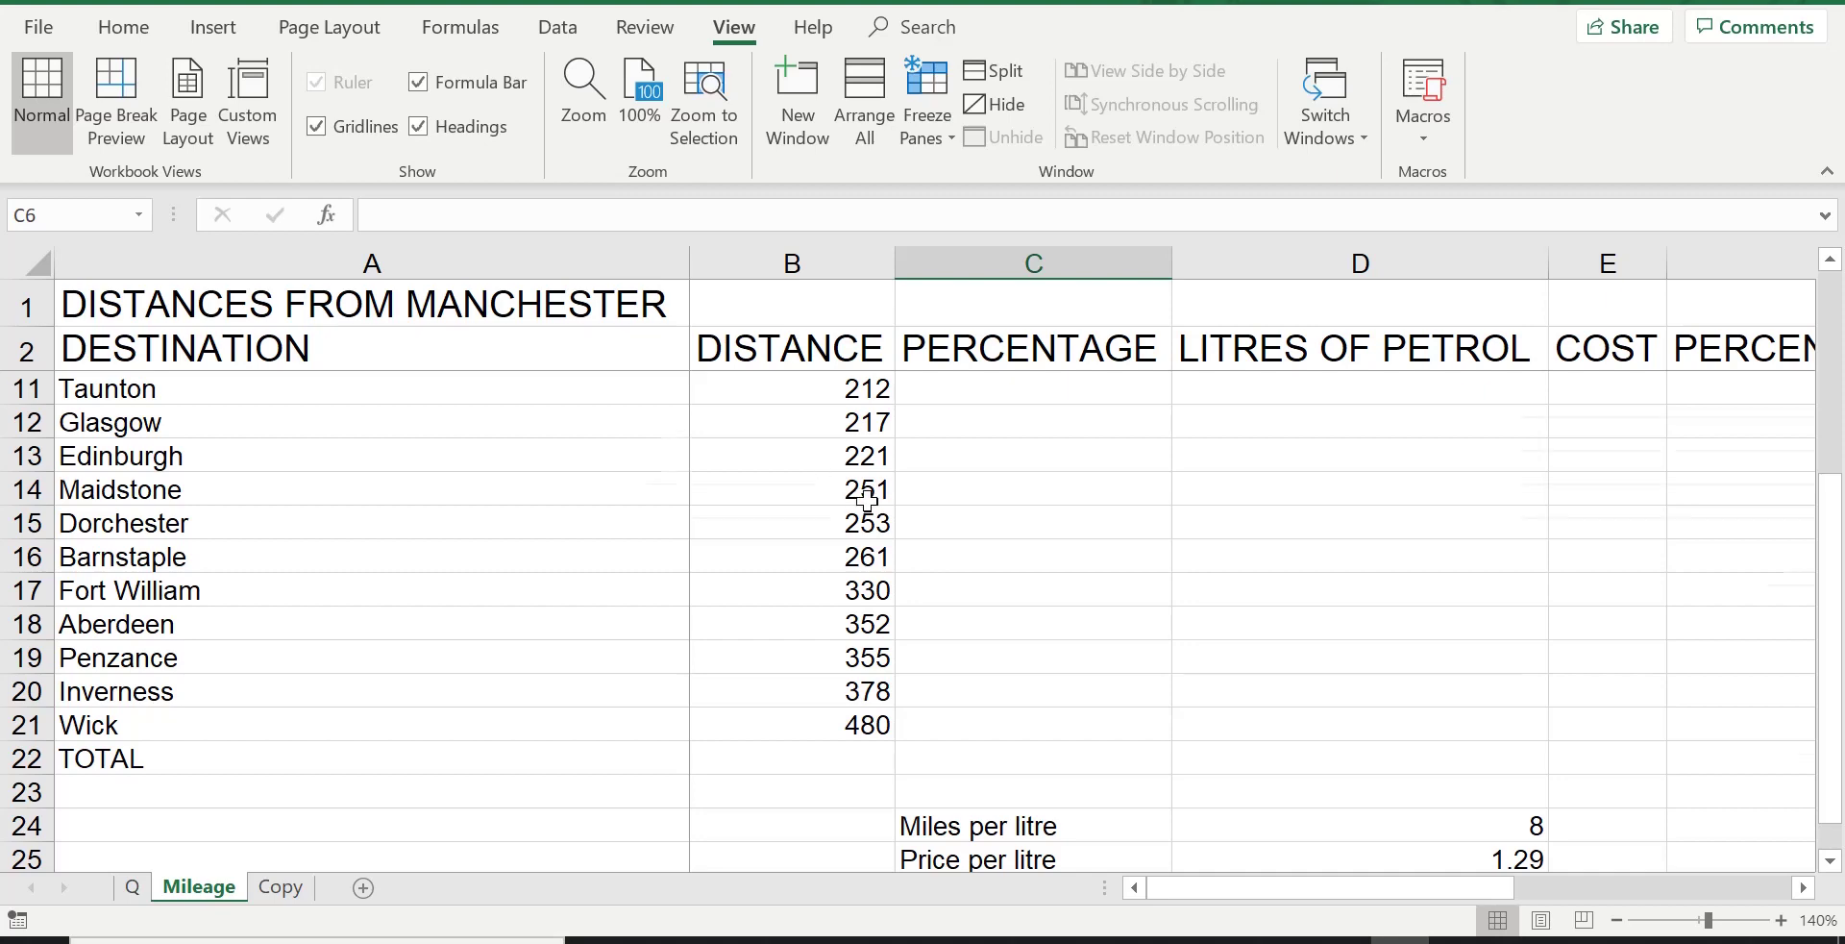
pyautogui.scroll(3, 869, 499)
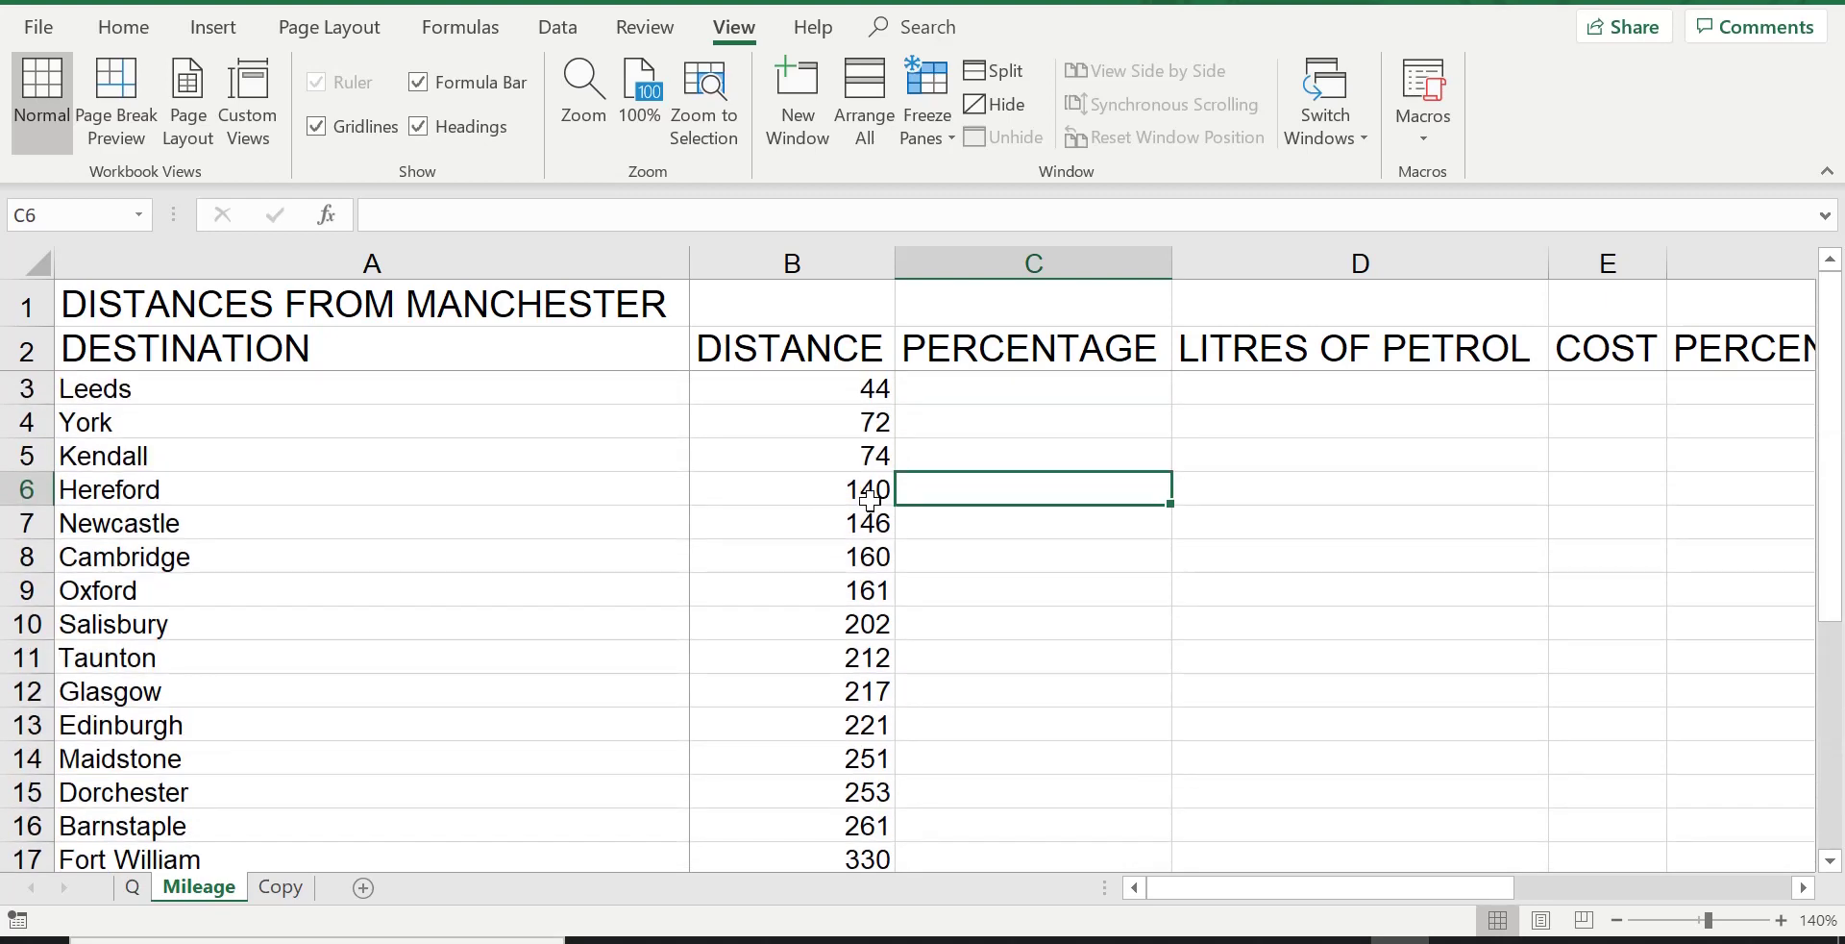
pyautogui.click(792, 388)
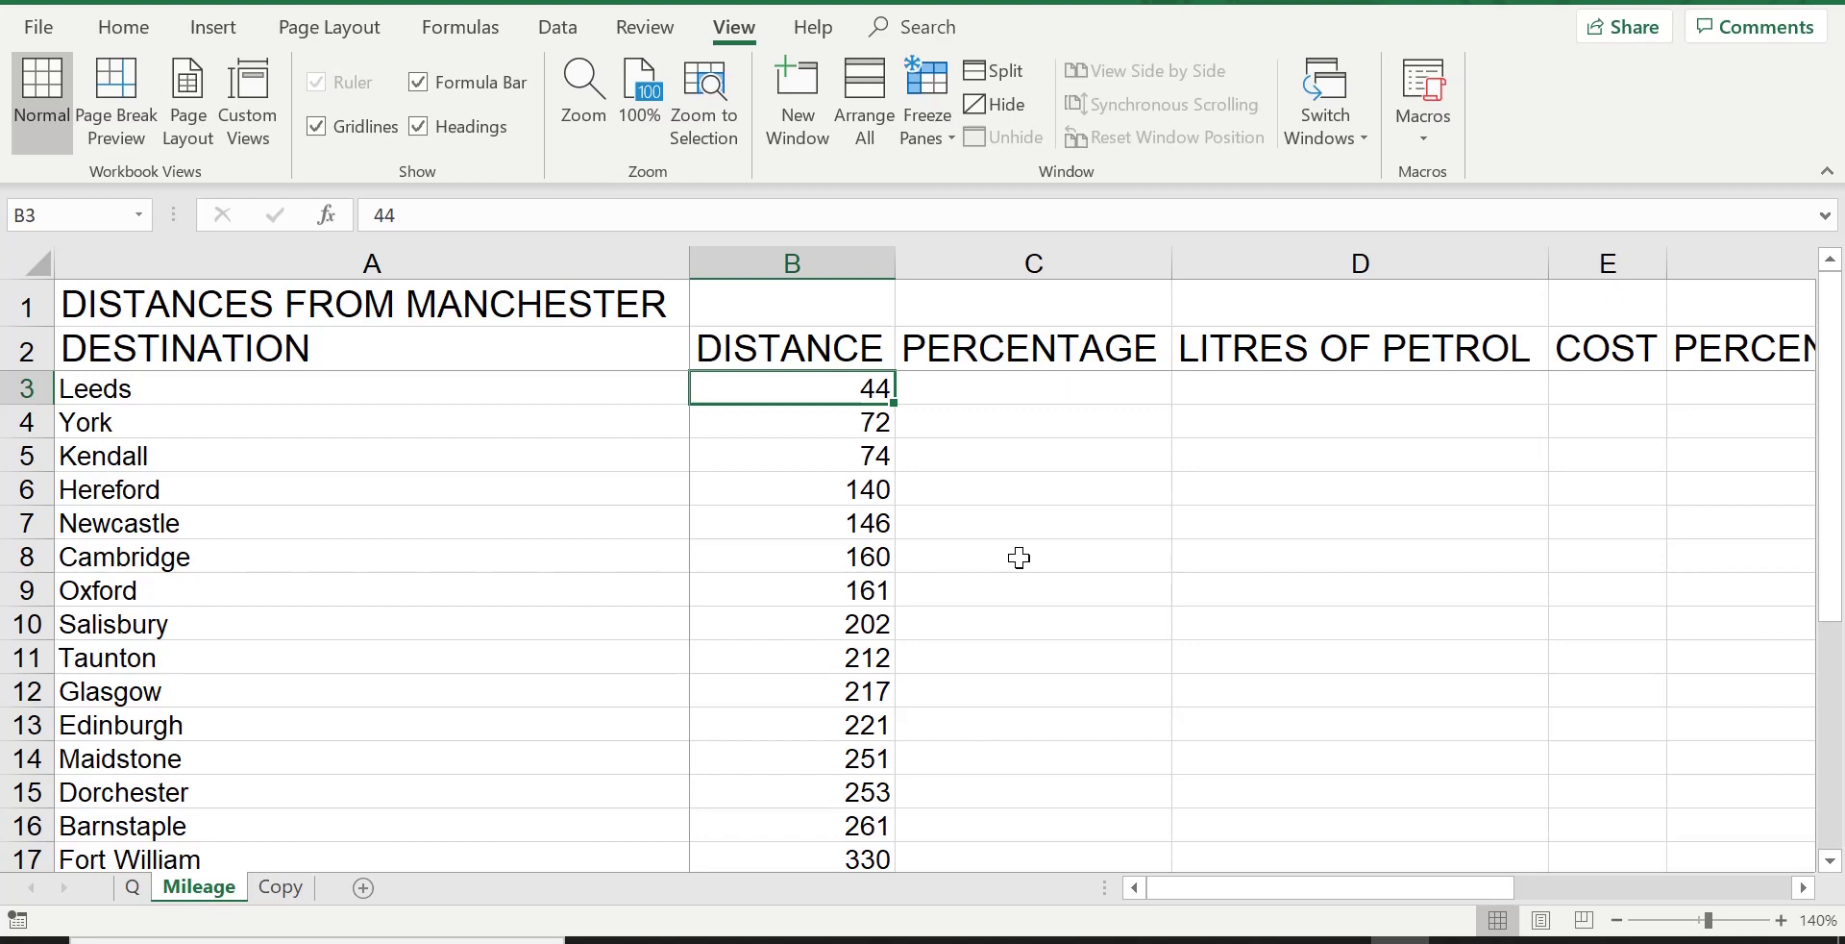
# Step: Choose Unfreeze Panes for all rows and columns, then select cell D14
pyautogui.click(929, 123)
pyautogui.click(918, 193)
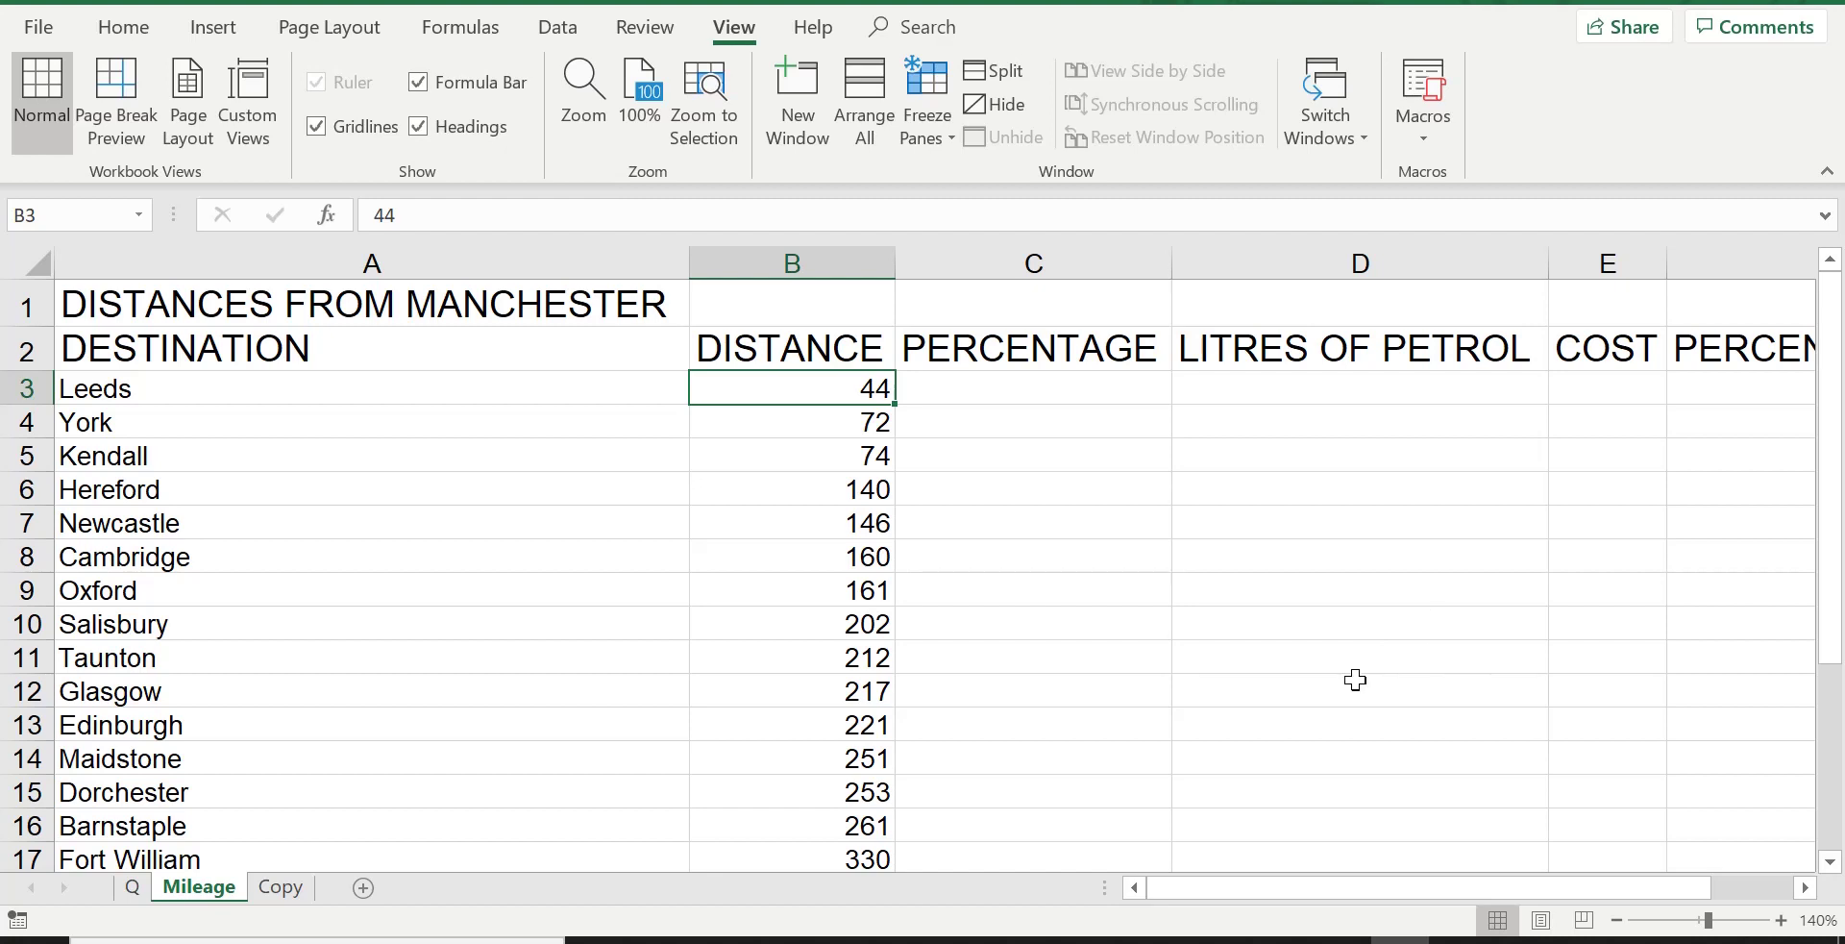
pyautogui.click(1402, 756)
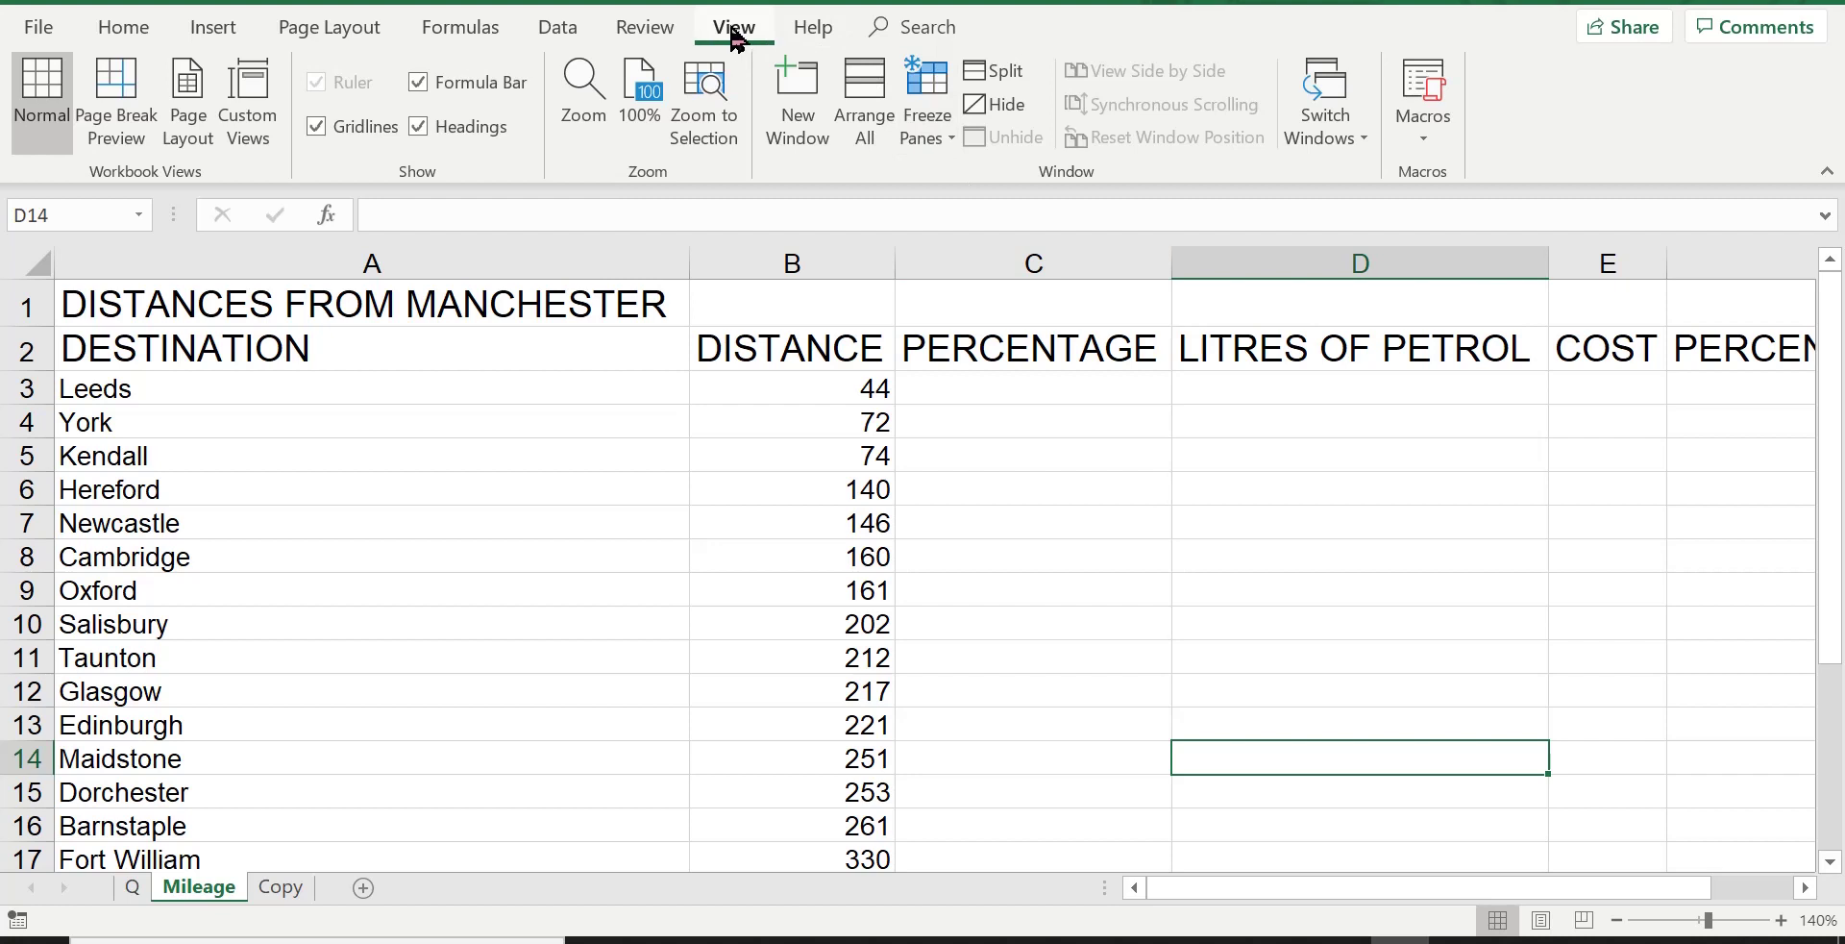
# Step: Freeze panes at cell D14, locking rows 1–13 and columns A–C
pyautogui.click(931, 133)
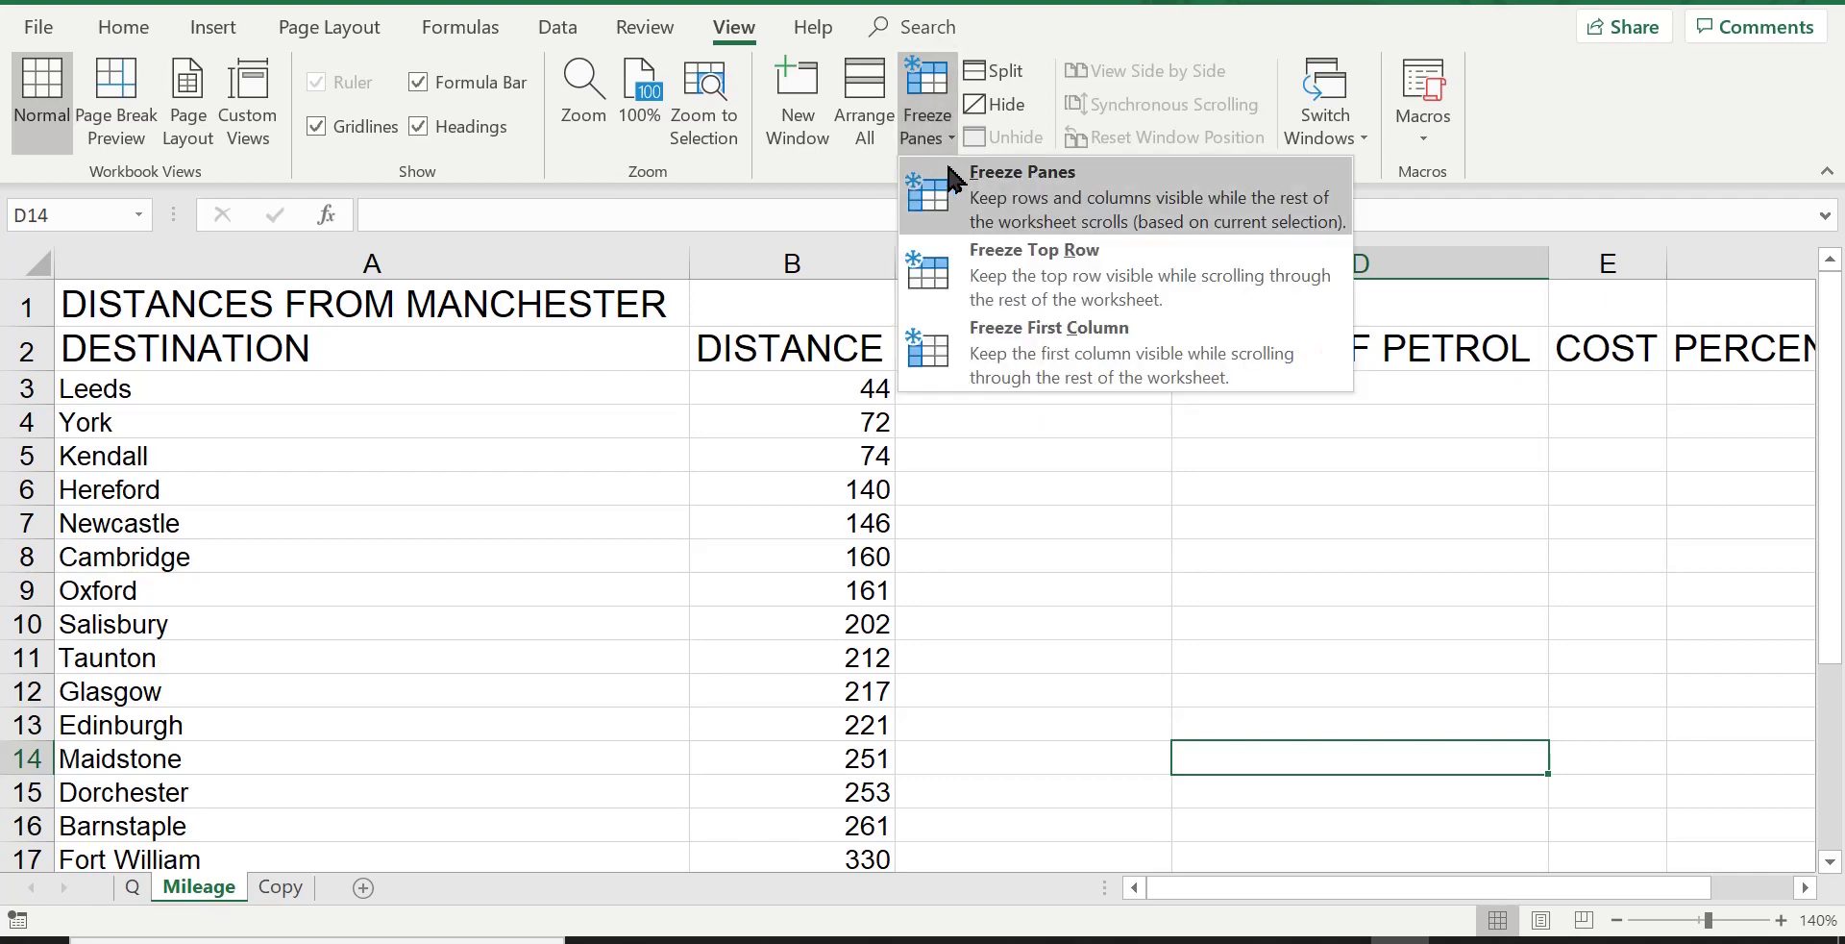
pyautogui.click(1043, 197)
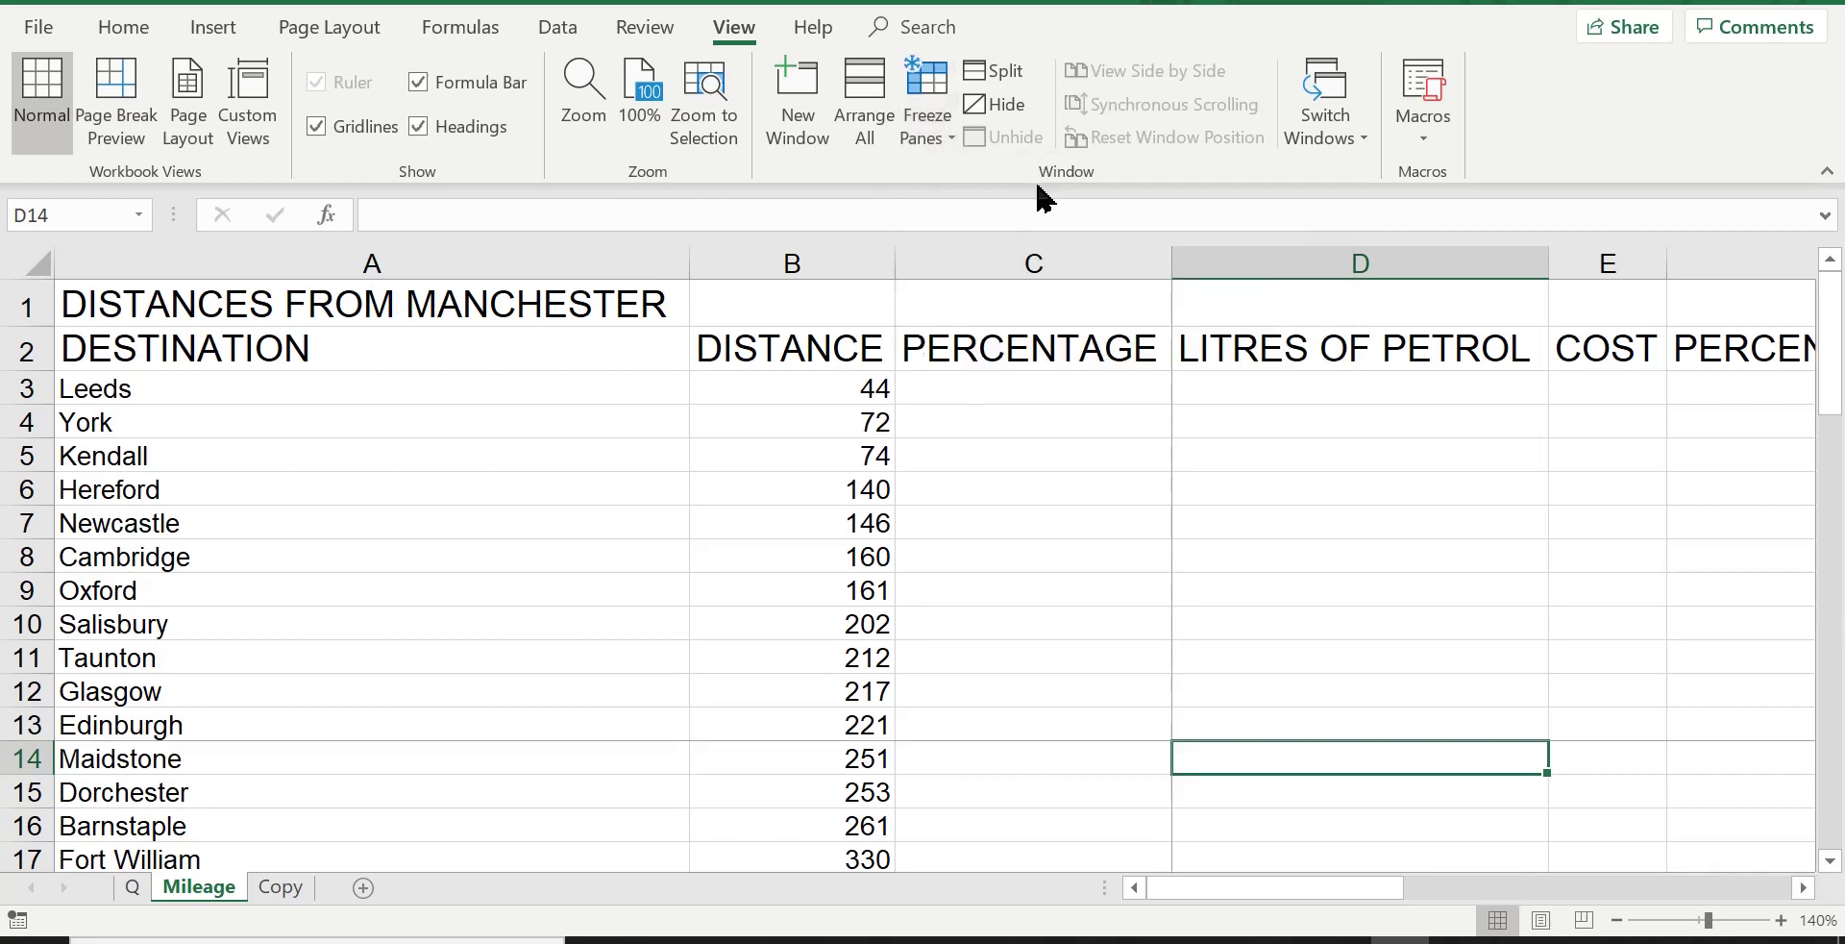
pyautogui.click(1404, 793)
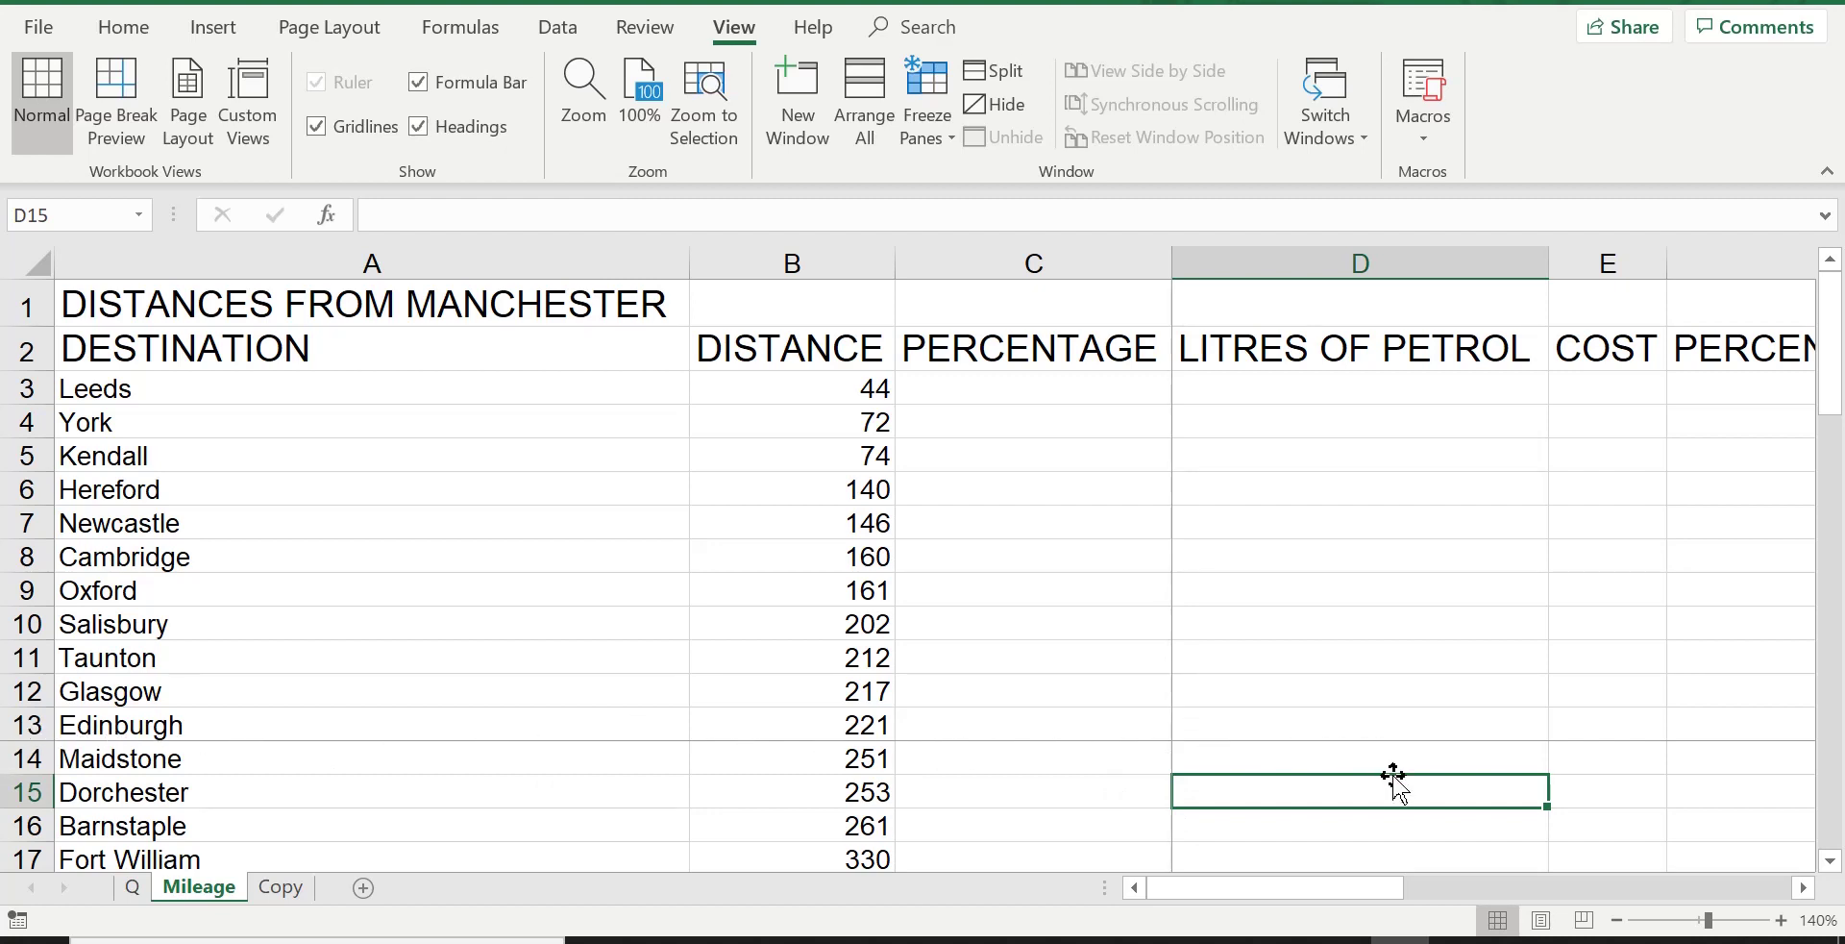
# Step: Scroll down and right to check that rows 1–13 and columns A–C stay fixed
pyautogui.scroll(-3, 1399, 784)
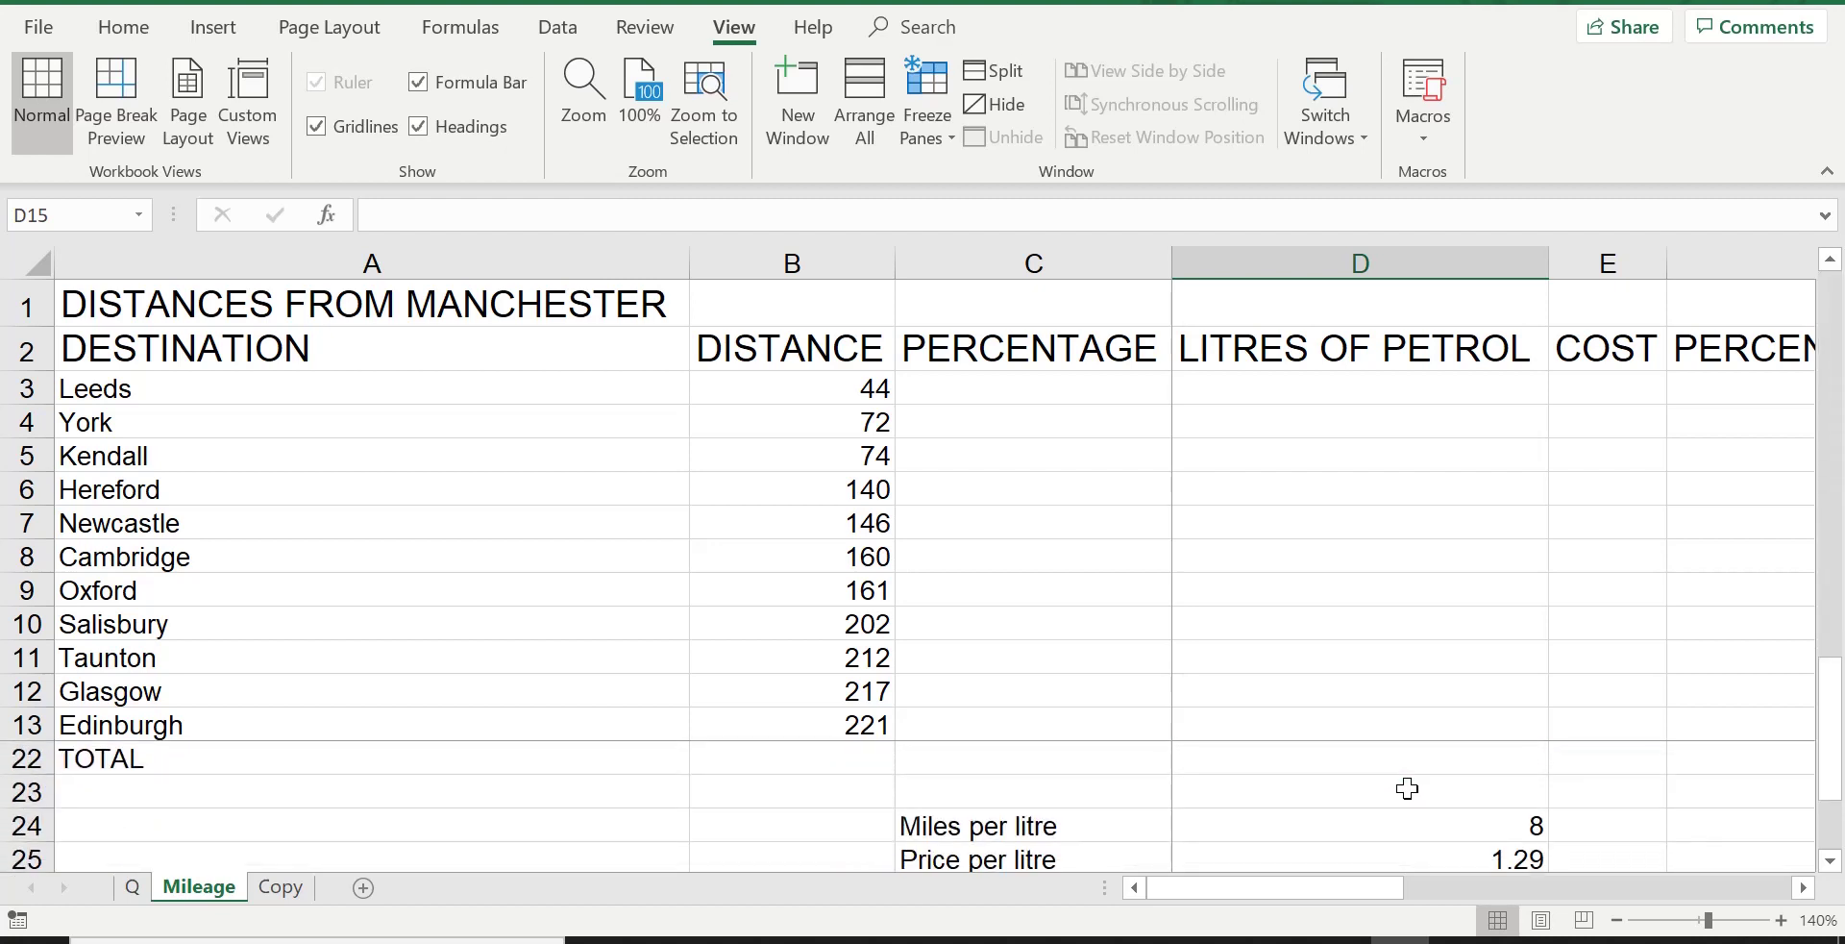
pyautogui.scroll(-1, 1310, 773)
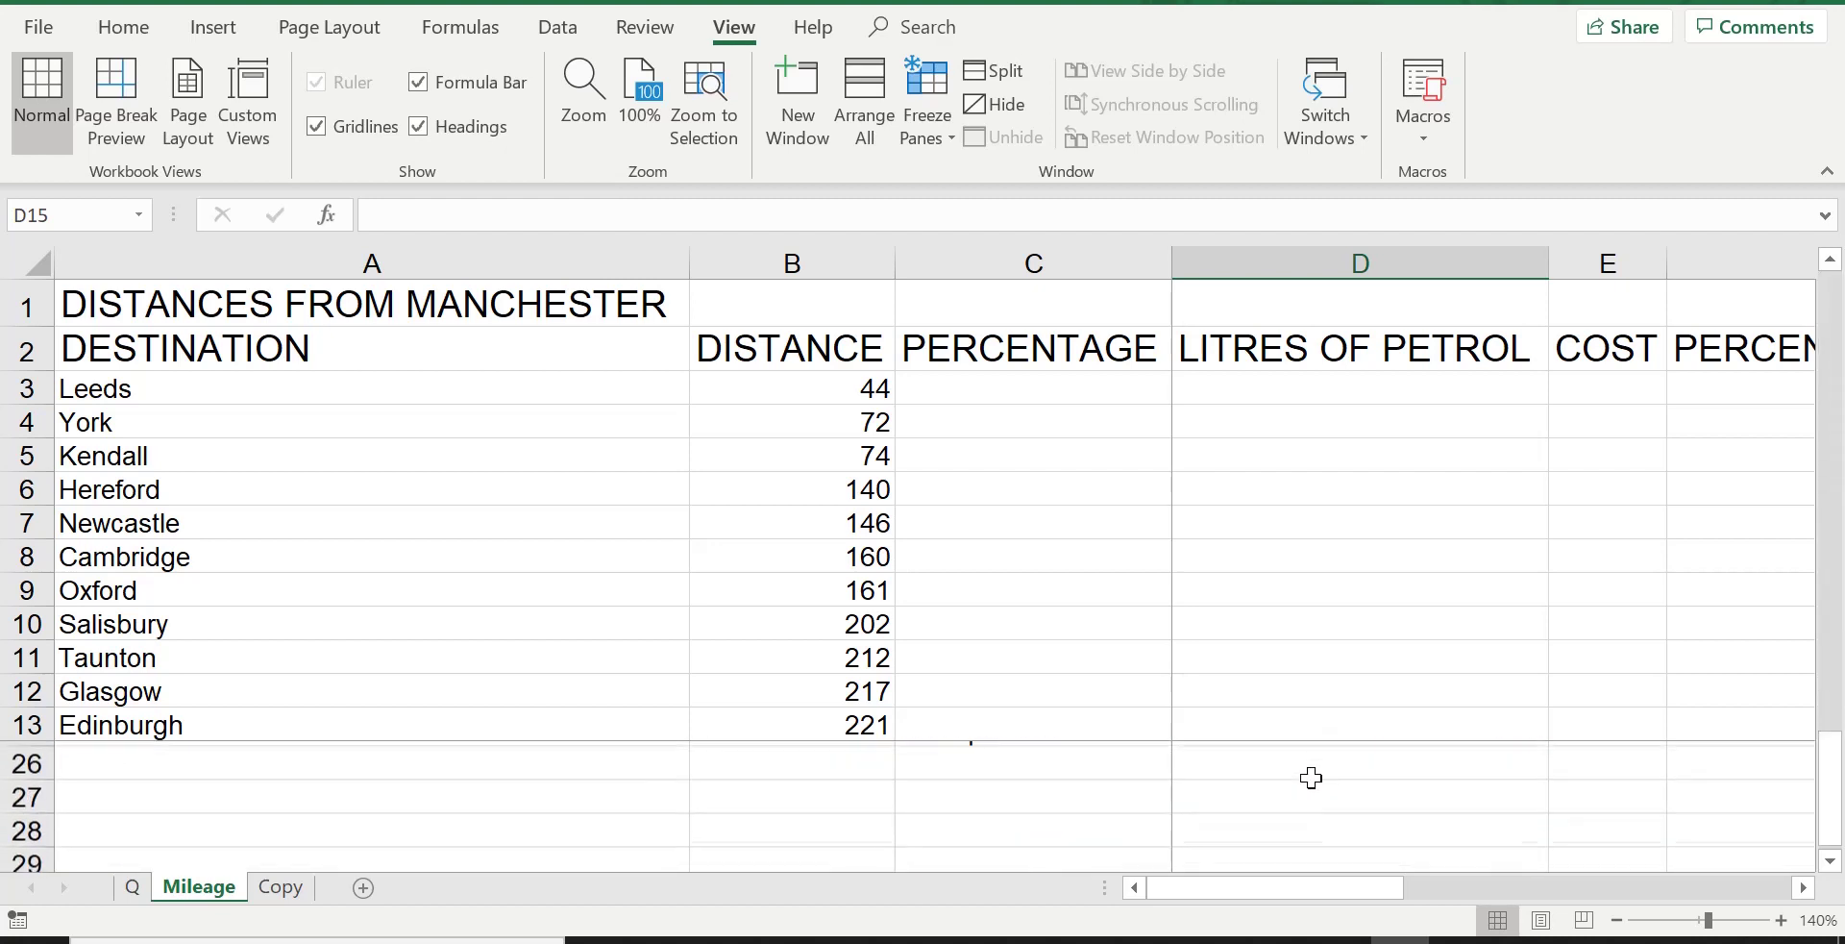
pyautogui.scroll(-1, 1310, 780)
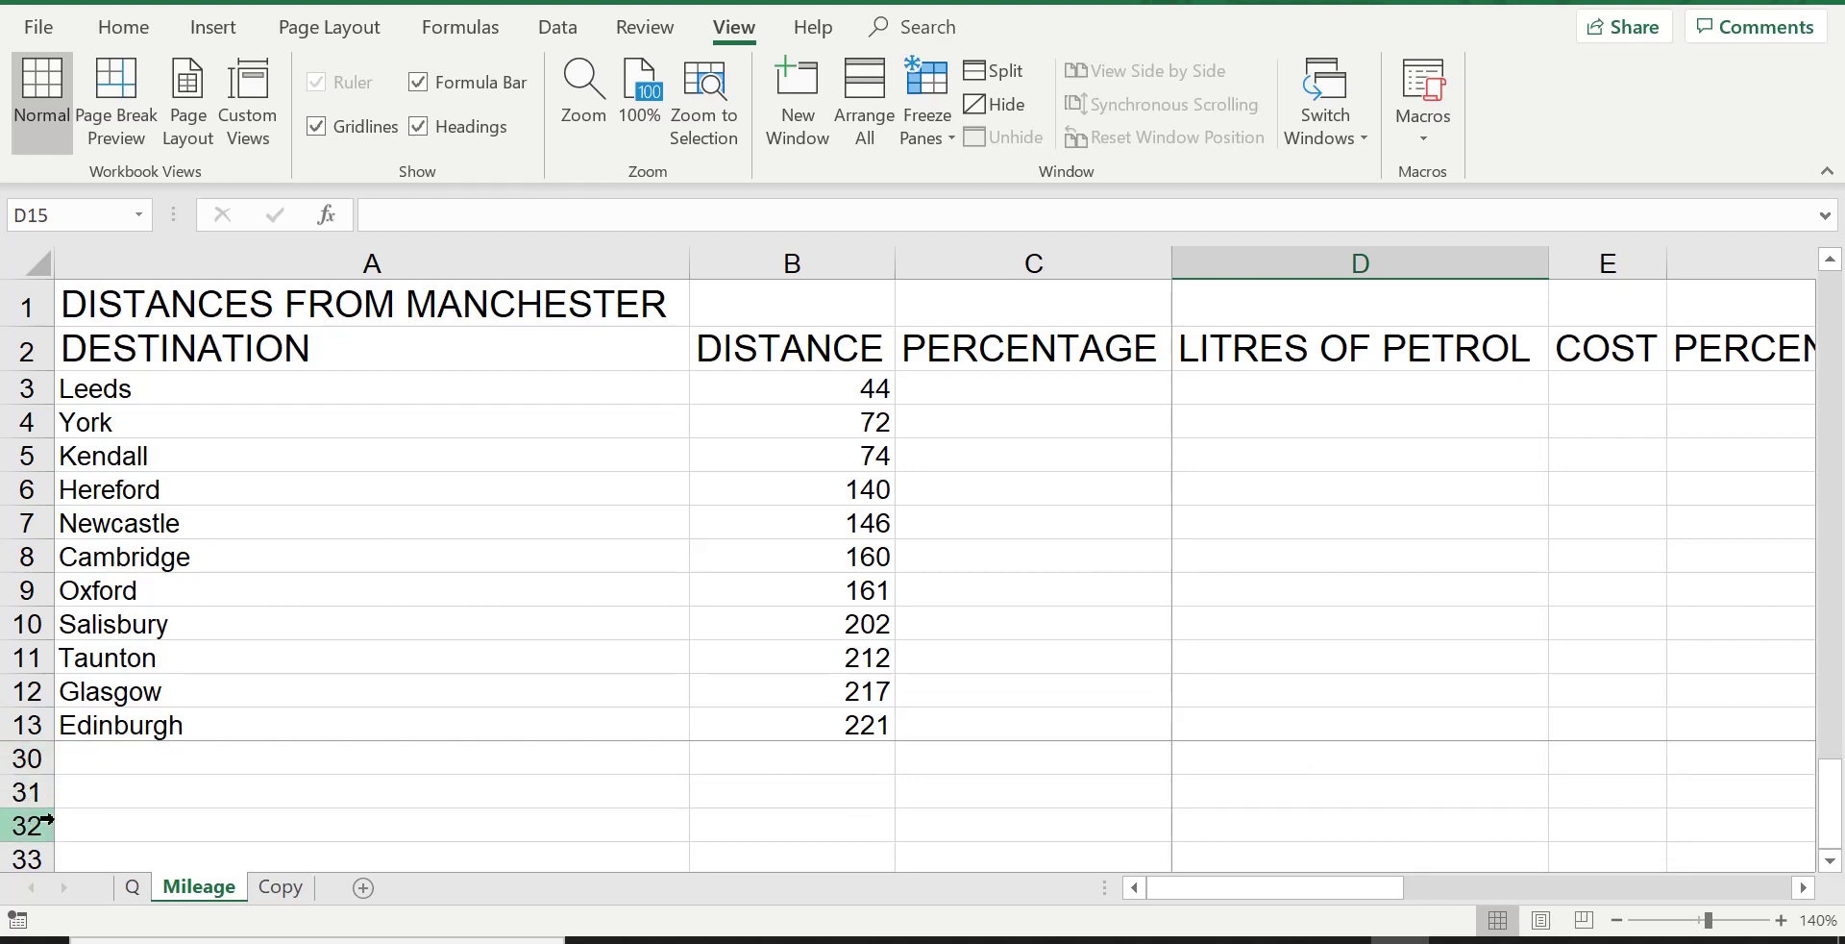
pyautogui.scroll(-4, 166, 794)
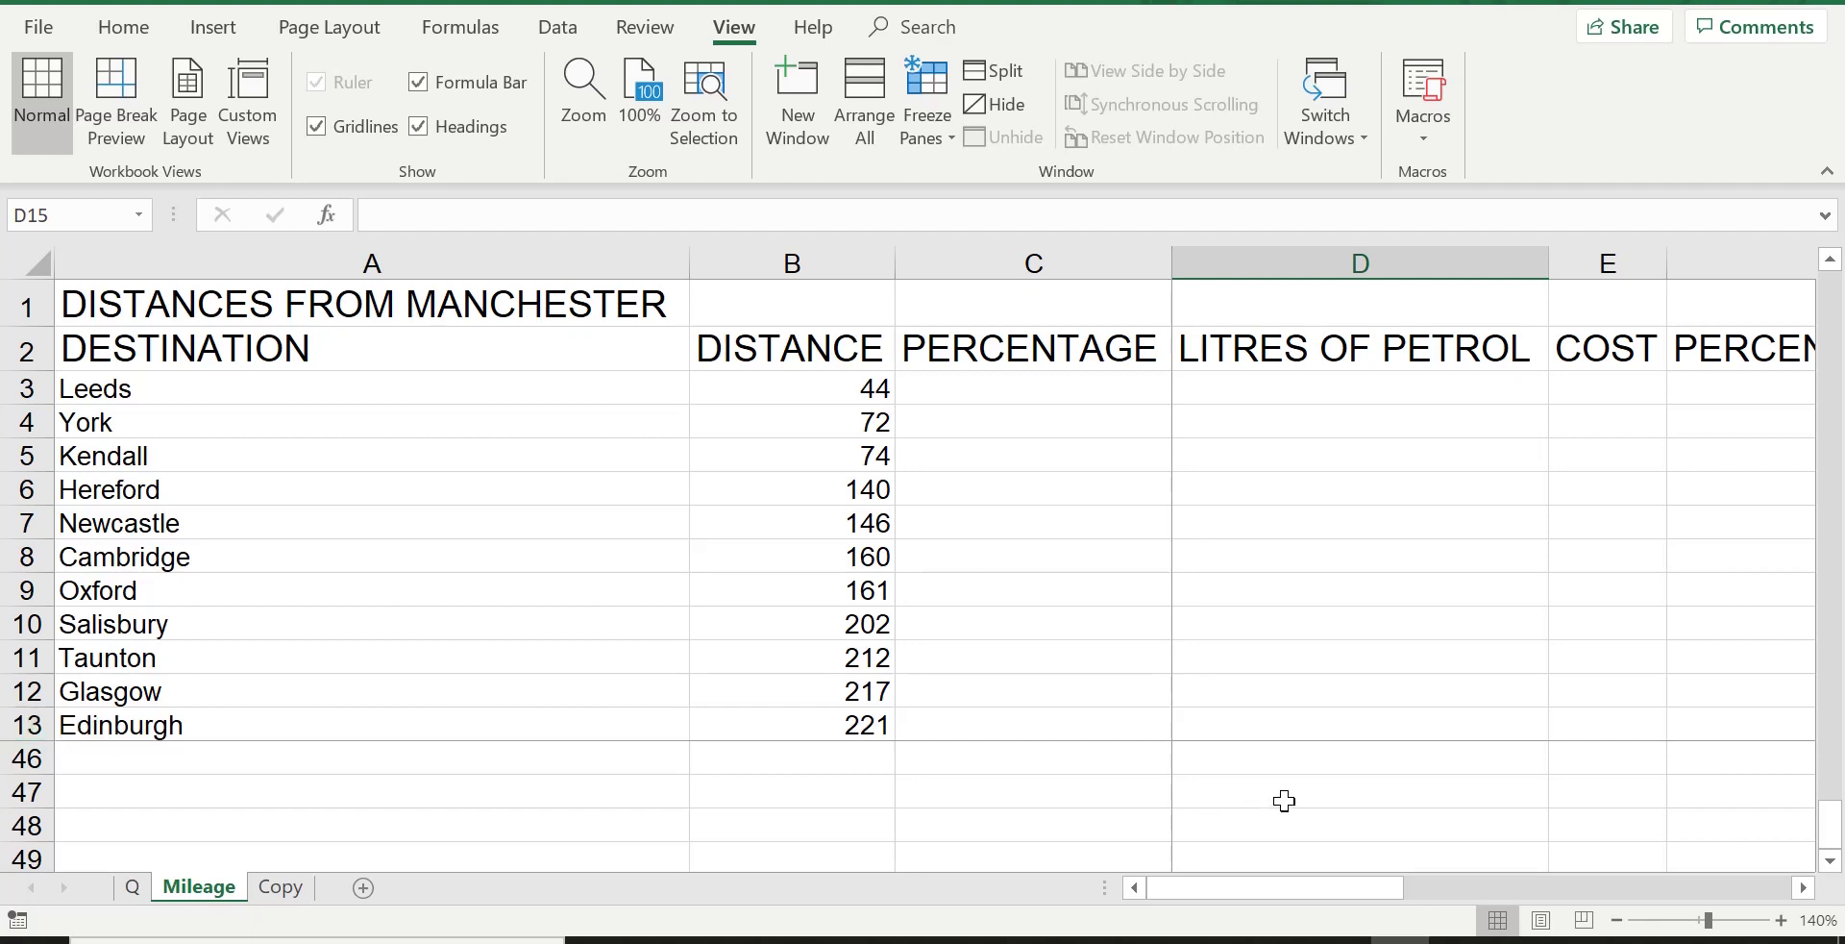
pyautogui.scroll(11, 1369, 780)
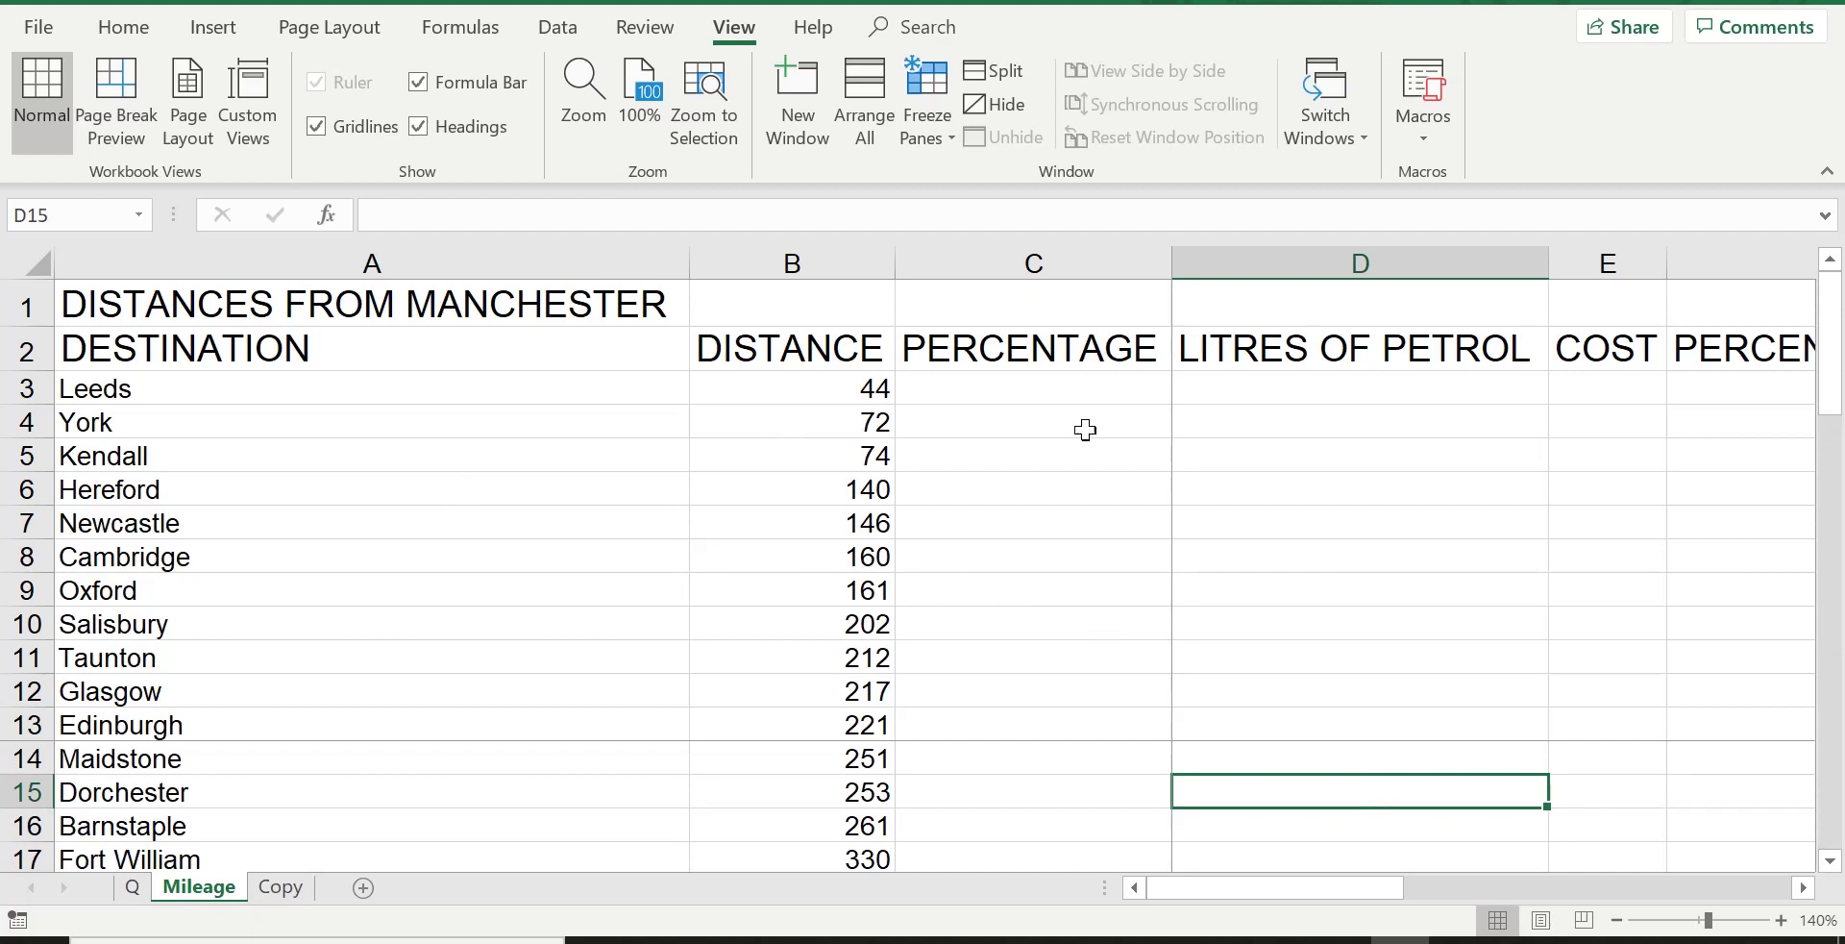
pyautogui.click(1804, 887)
pyautogui.click(1804, 888)
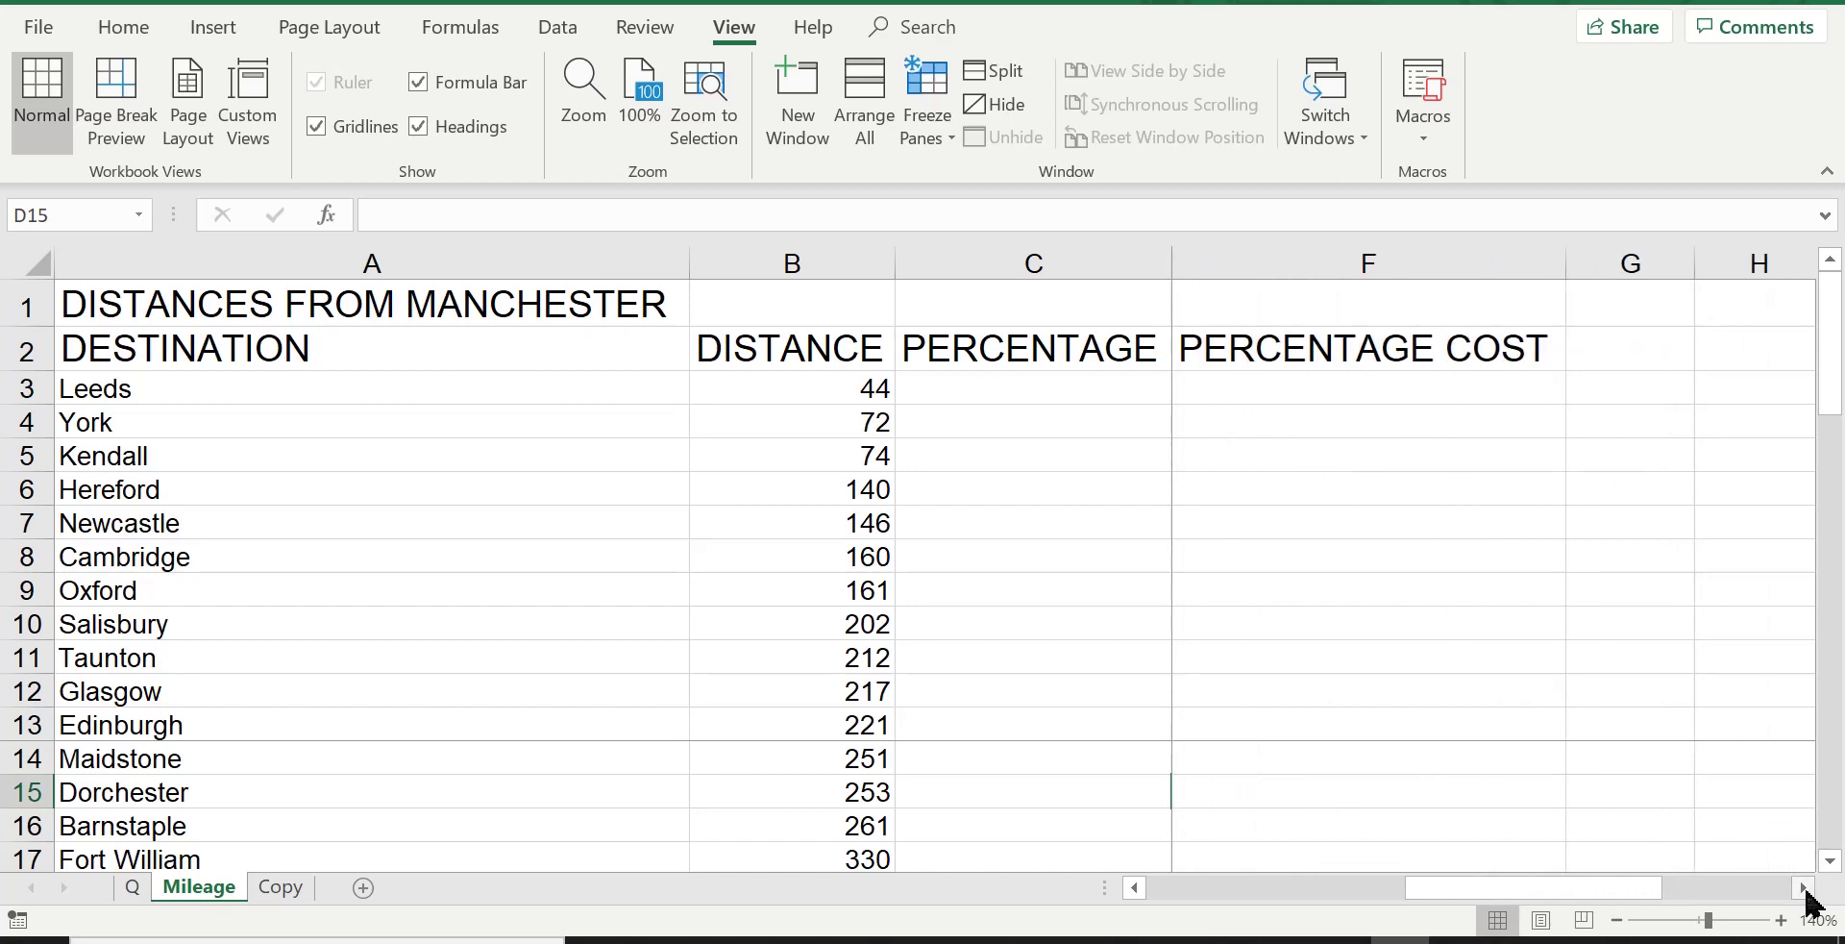
pyautogui.click(1804, 888)
pyautogui.moveTo(1740, 890); pyautogui.dragTo(1715, 894)
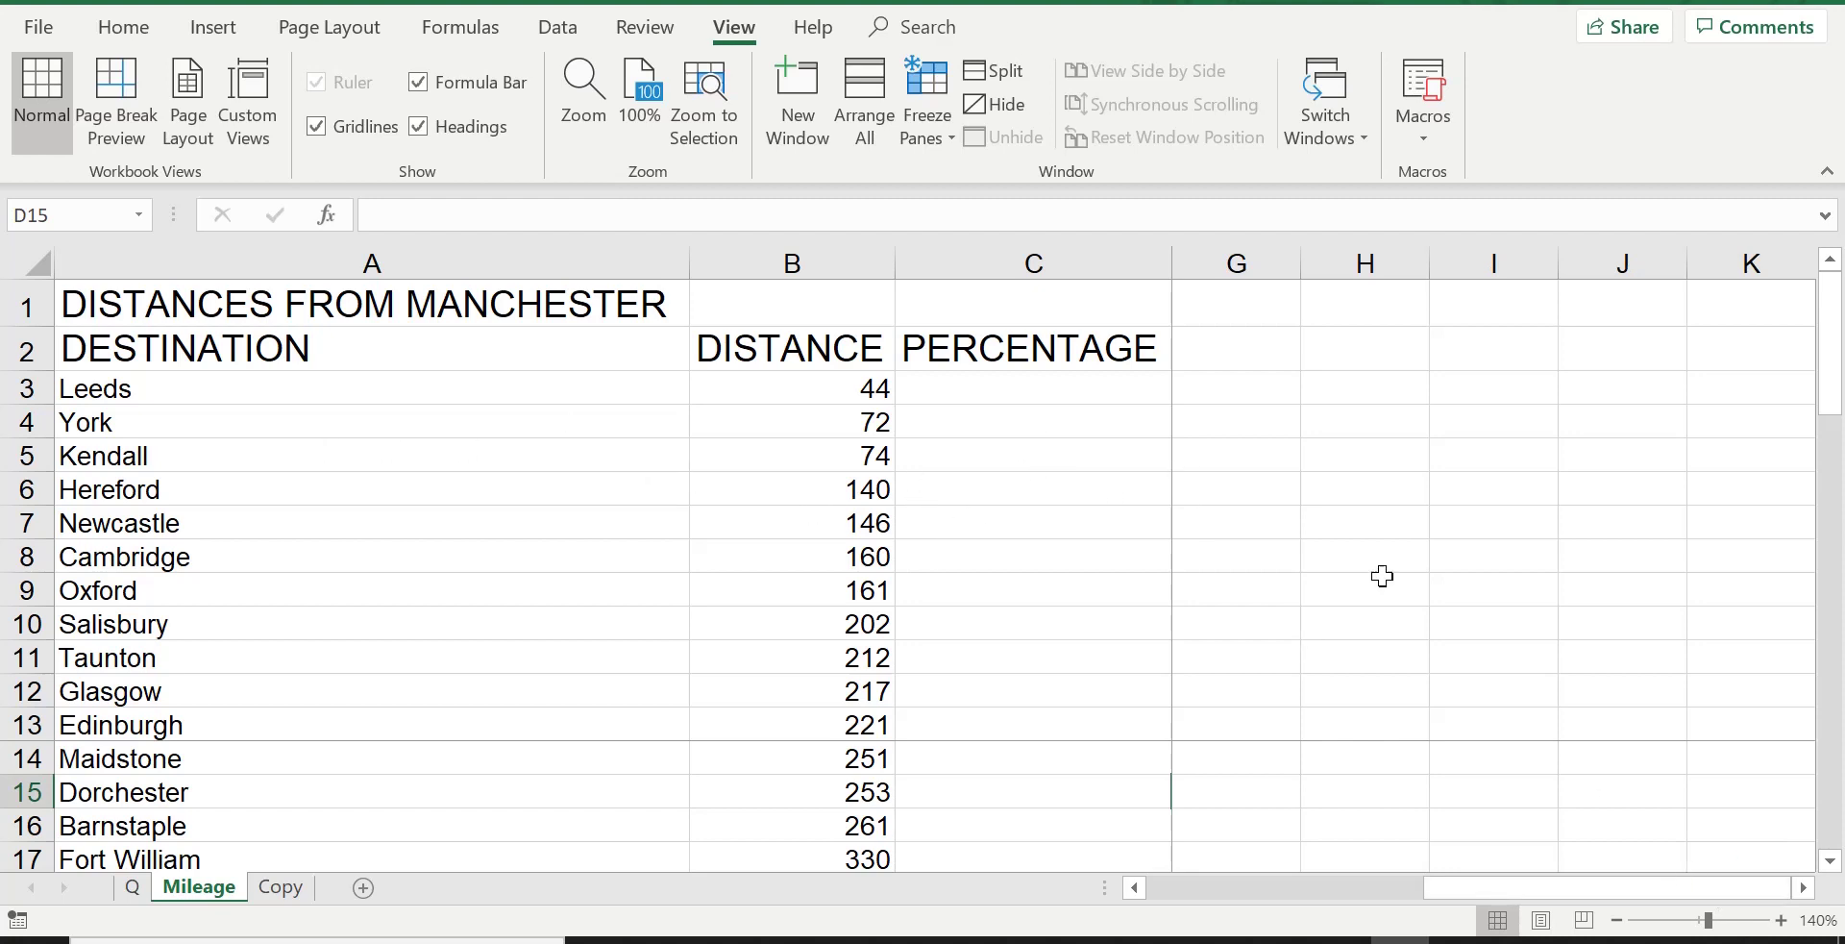
pyautogui.moveTo(1514, 886); pyautogui.dragTo(1236, 887)
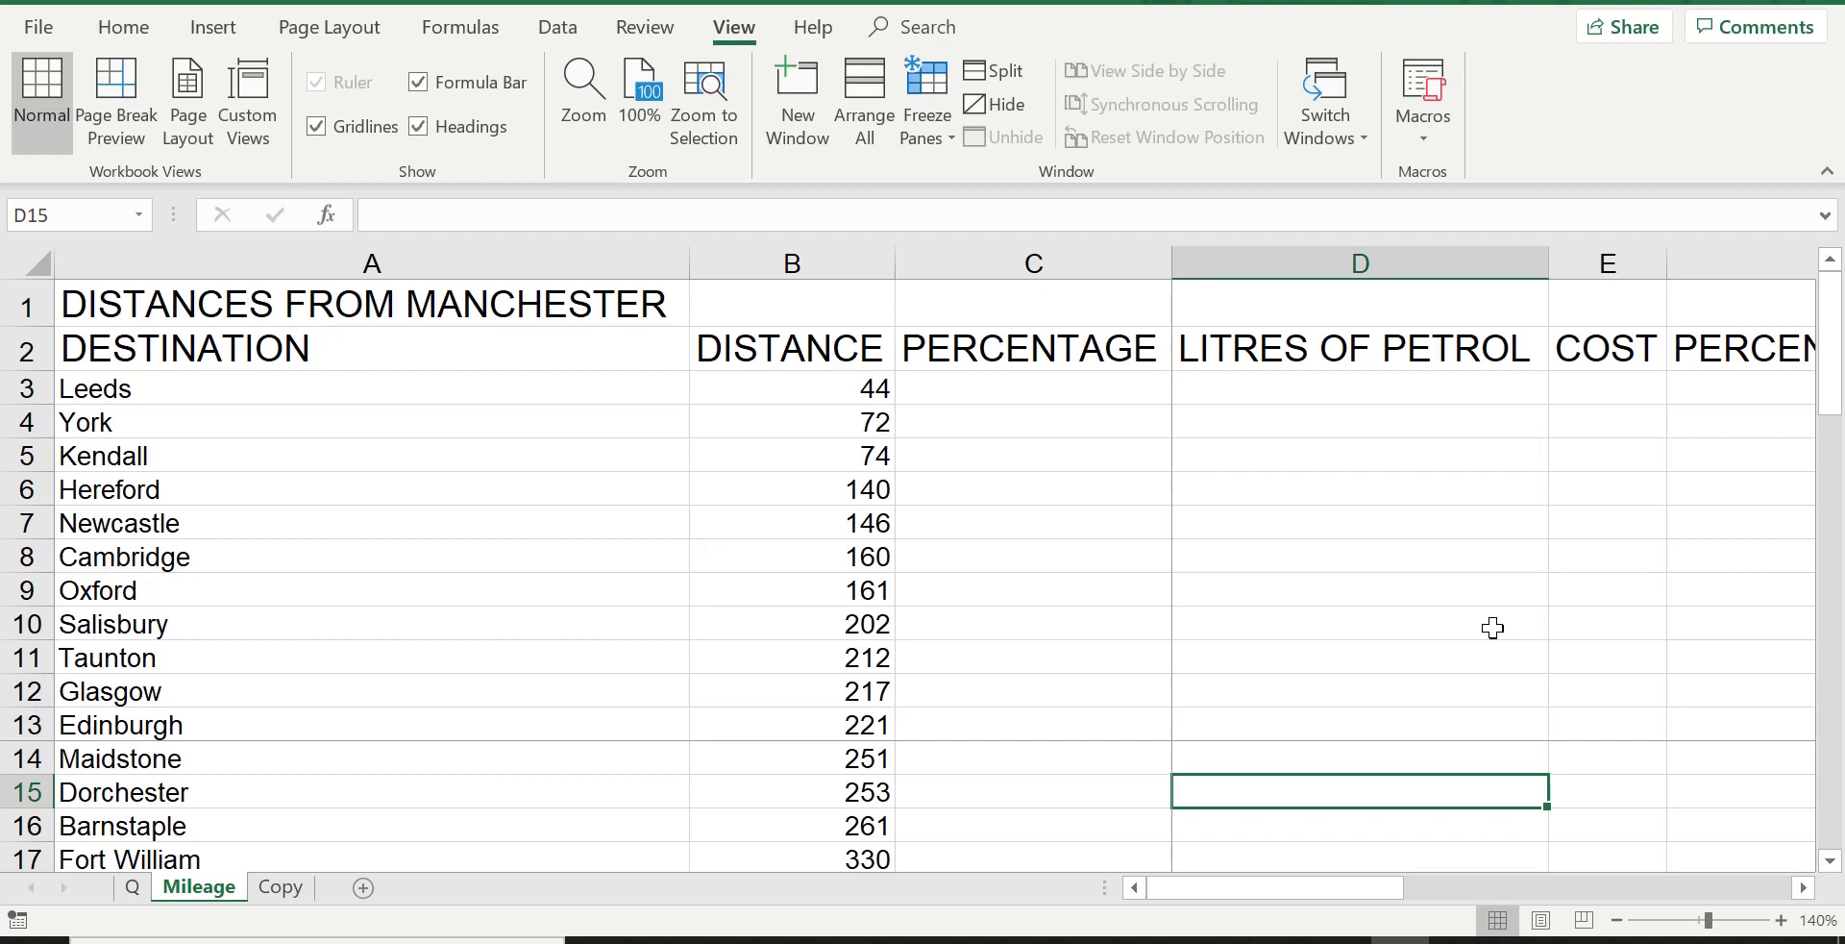
# Step: Choose Unfreeze Panes for all rows and columns, then select cells across the table, A10 to A8
pyautogui.click(928, 123)
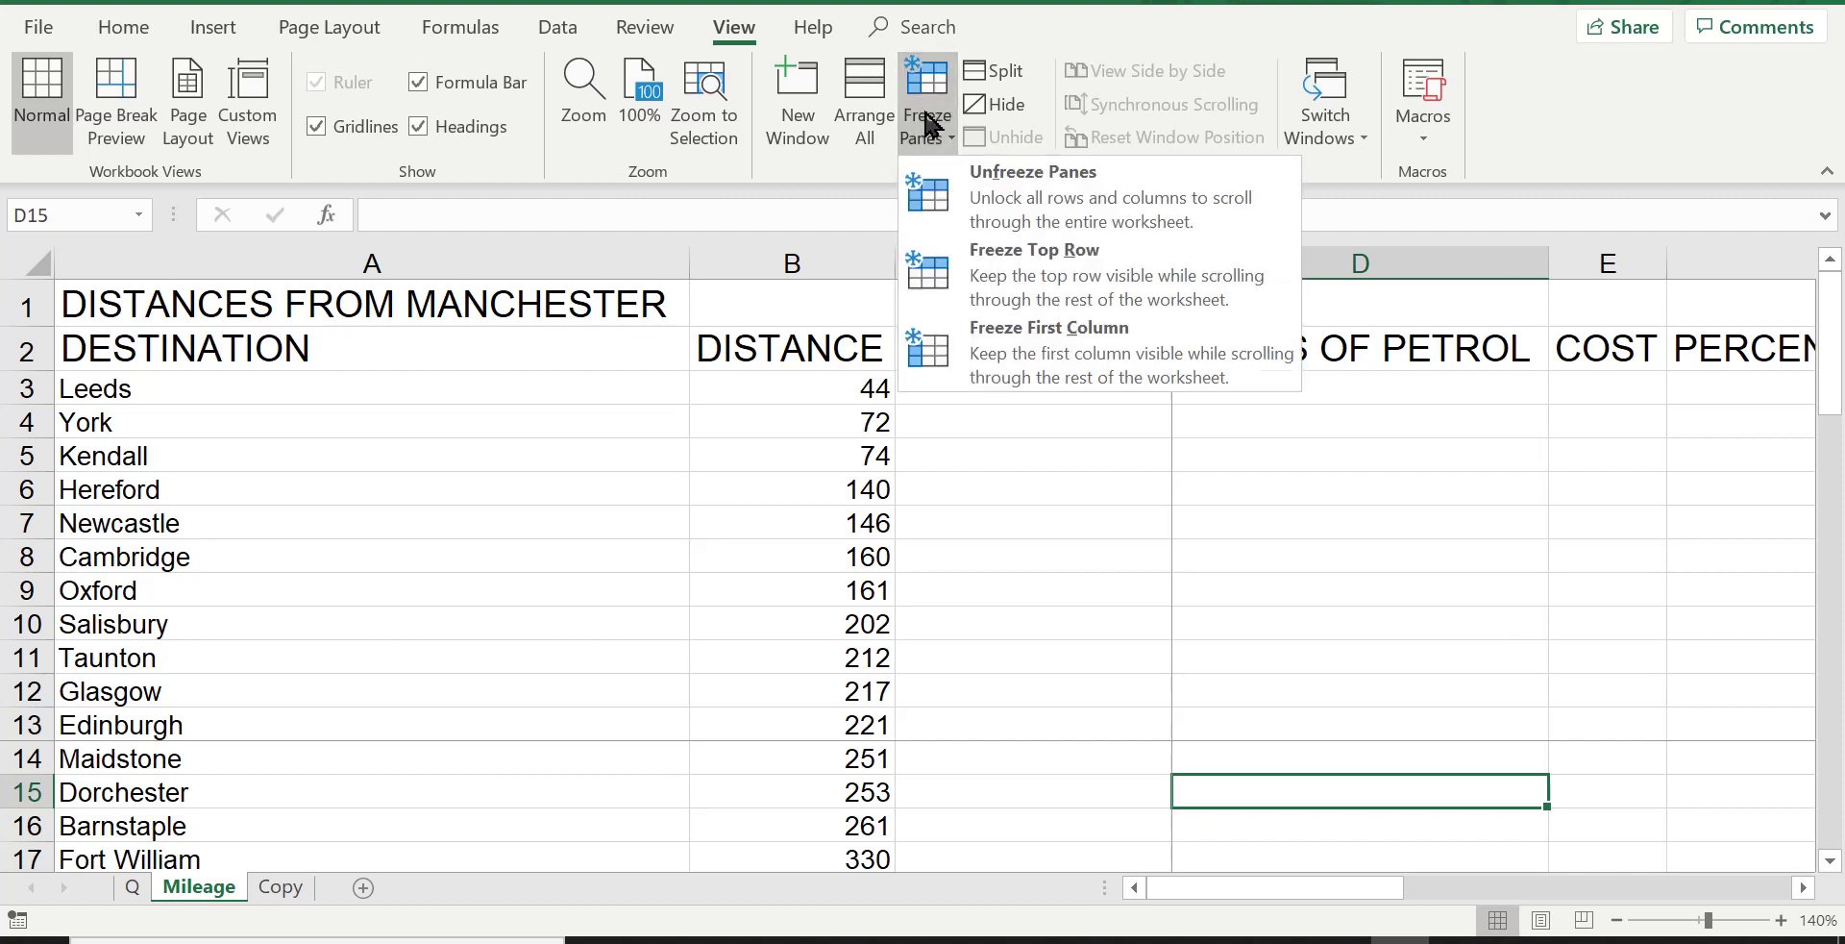
pyautogui.click(1021, 202)
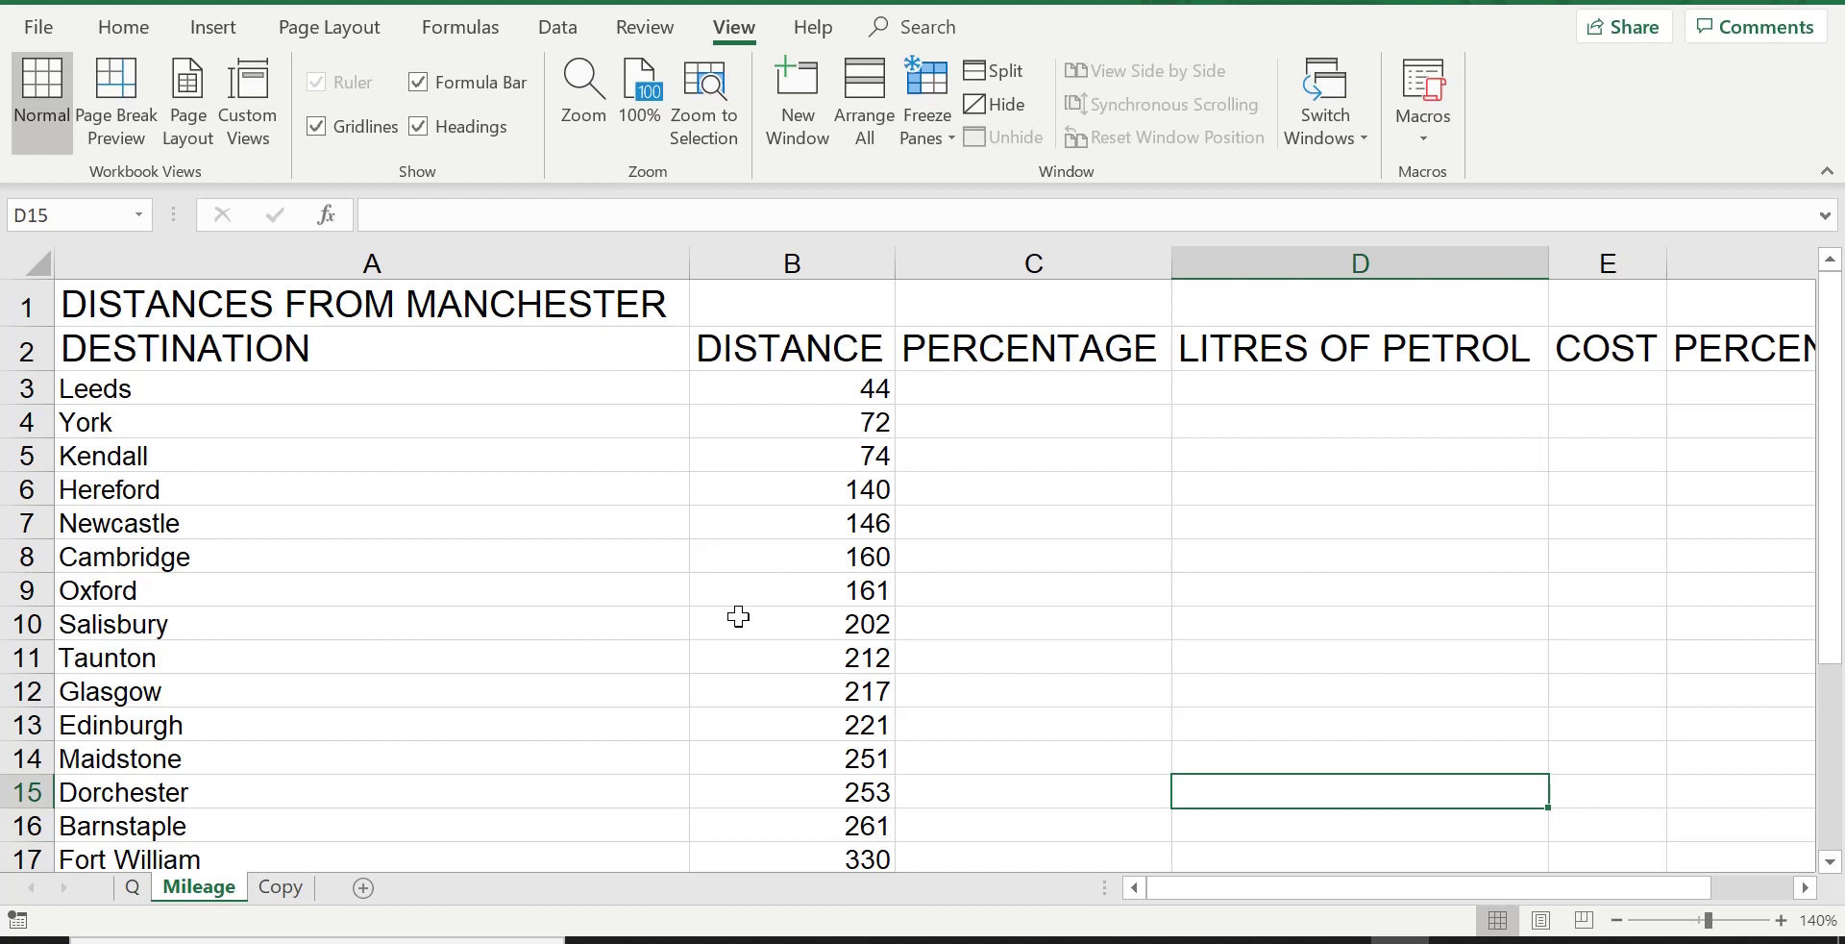
pyautogui.click(543, 627)
pyautogui.click(1088, 690)
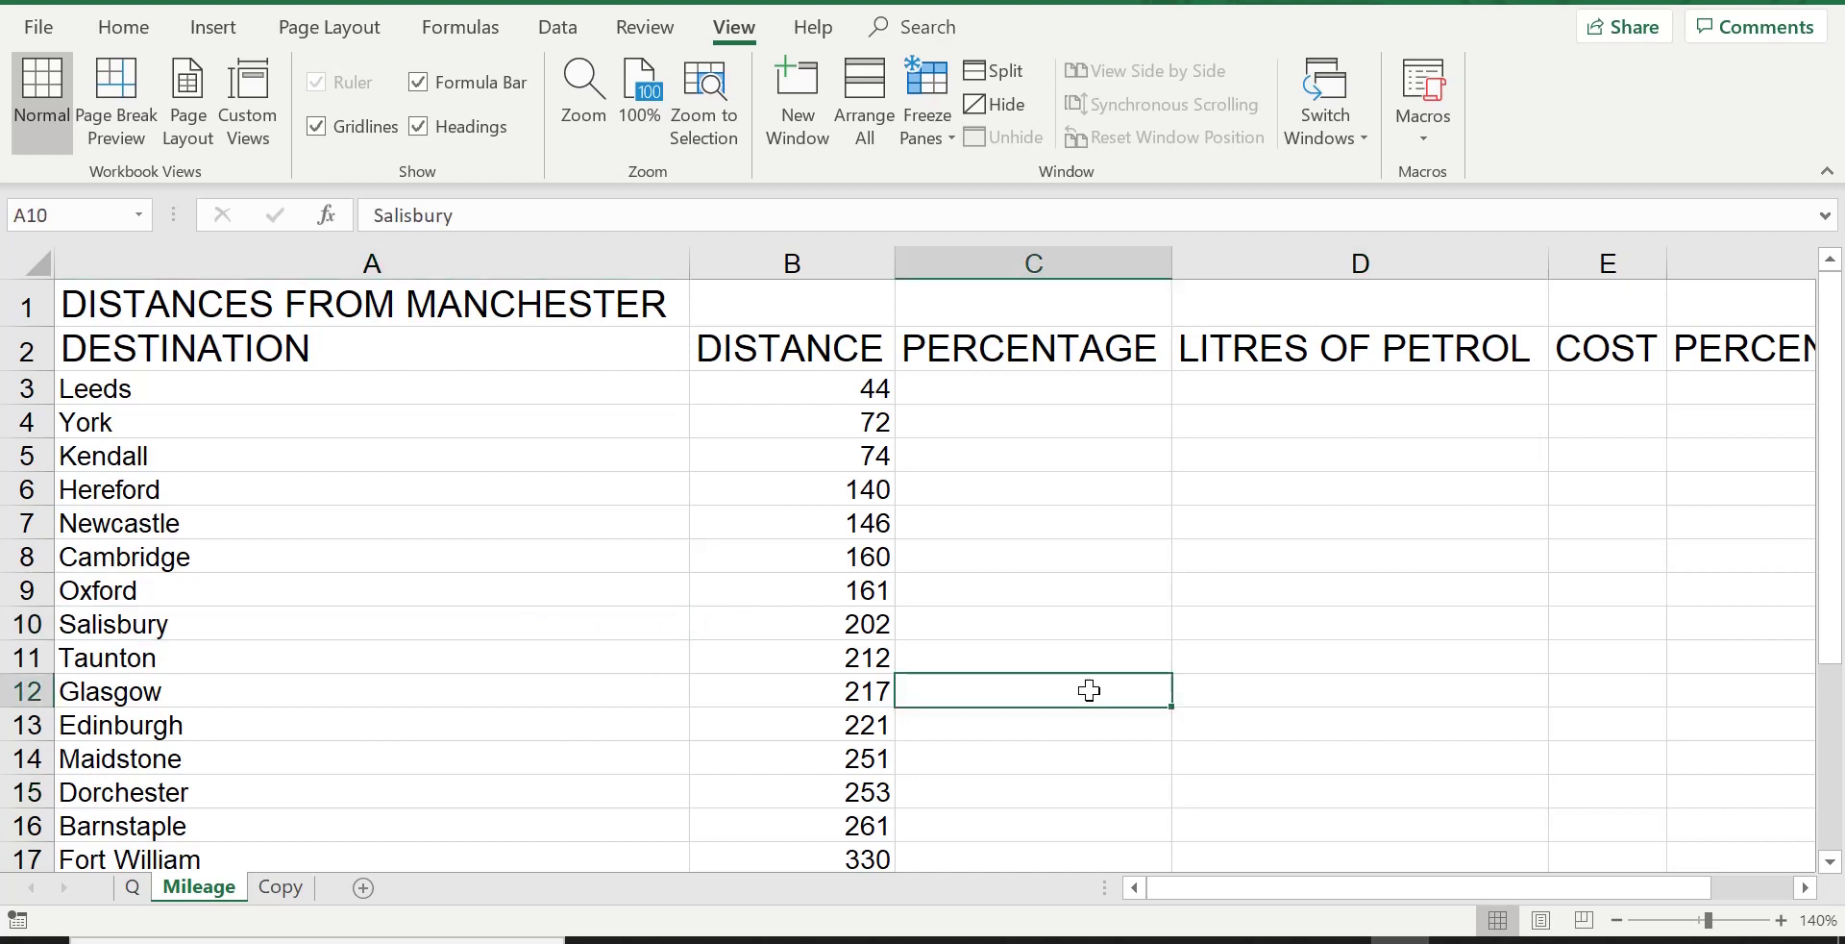
pyautogui.click(1497, 689)
pyautogui.click(1641, 546)
pyautogui.click(1381, 518)
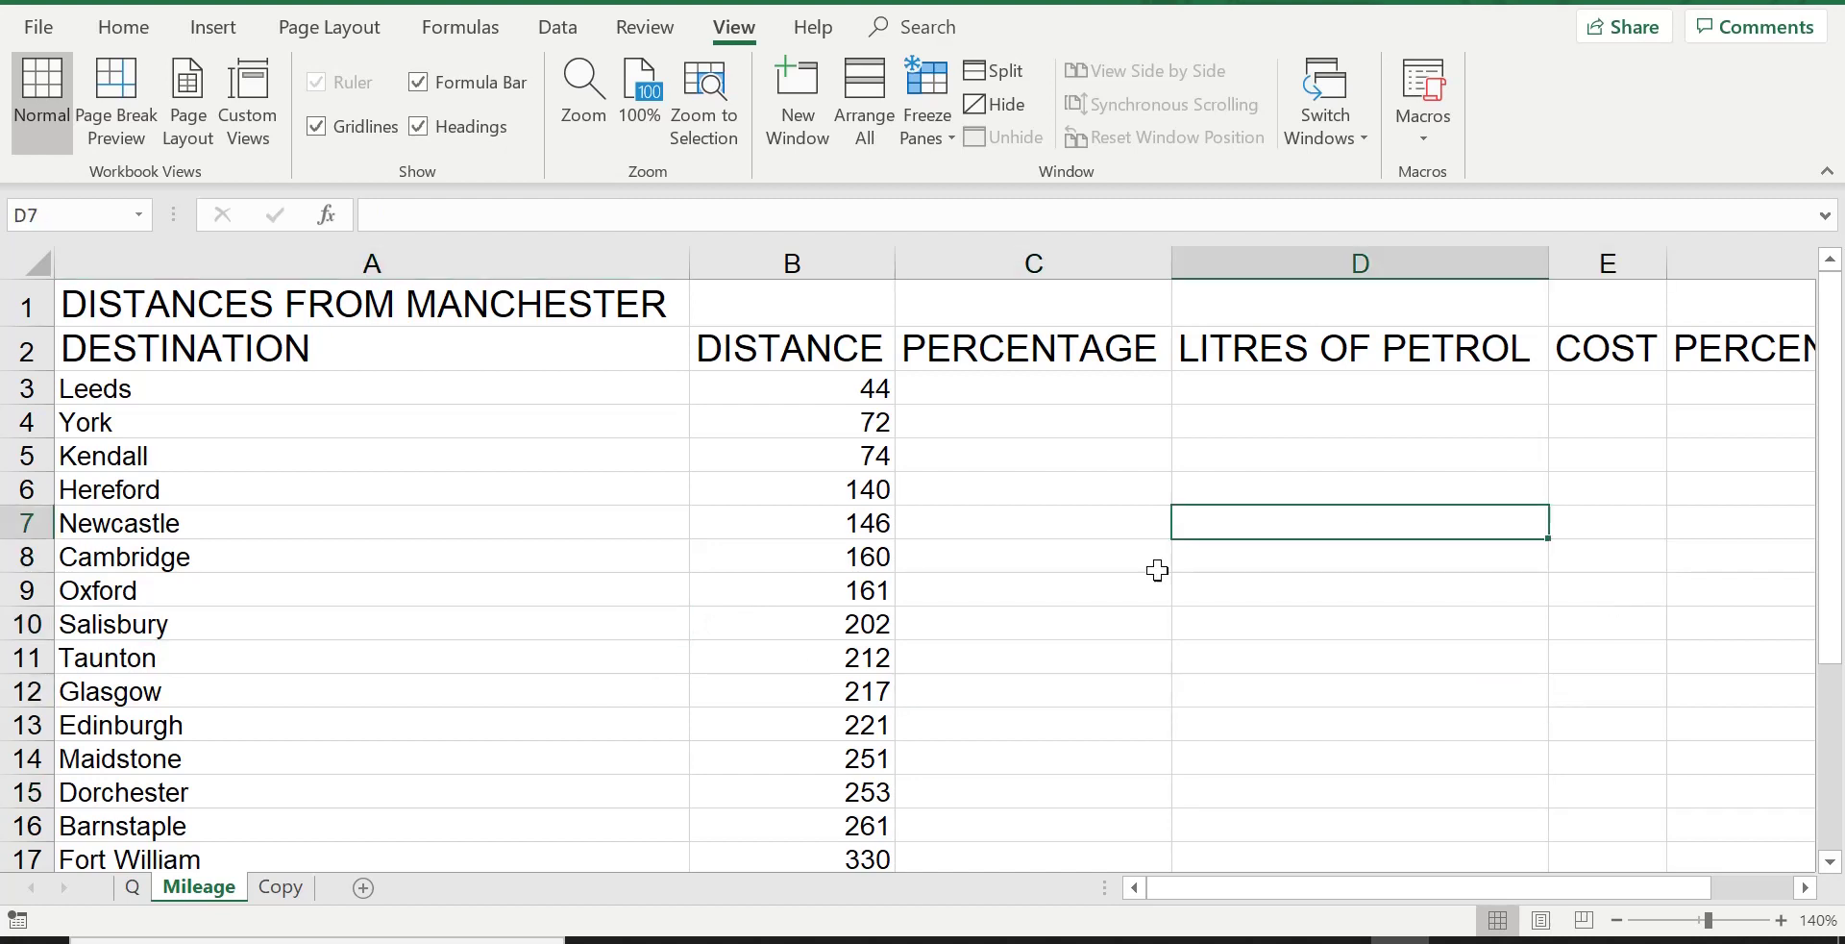
pyautogui.click(490, 682)
pyautogui.click(438, 543)
# Step: Select assorted table cells ending at D14 in the Maidstone row, then show the Freeze Panes choices
pyautogui.moveTo(877, 692); pyautogui.dragTo(818, 711)
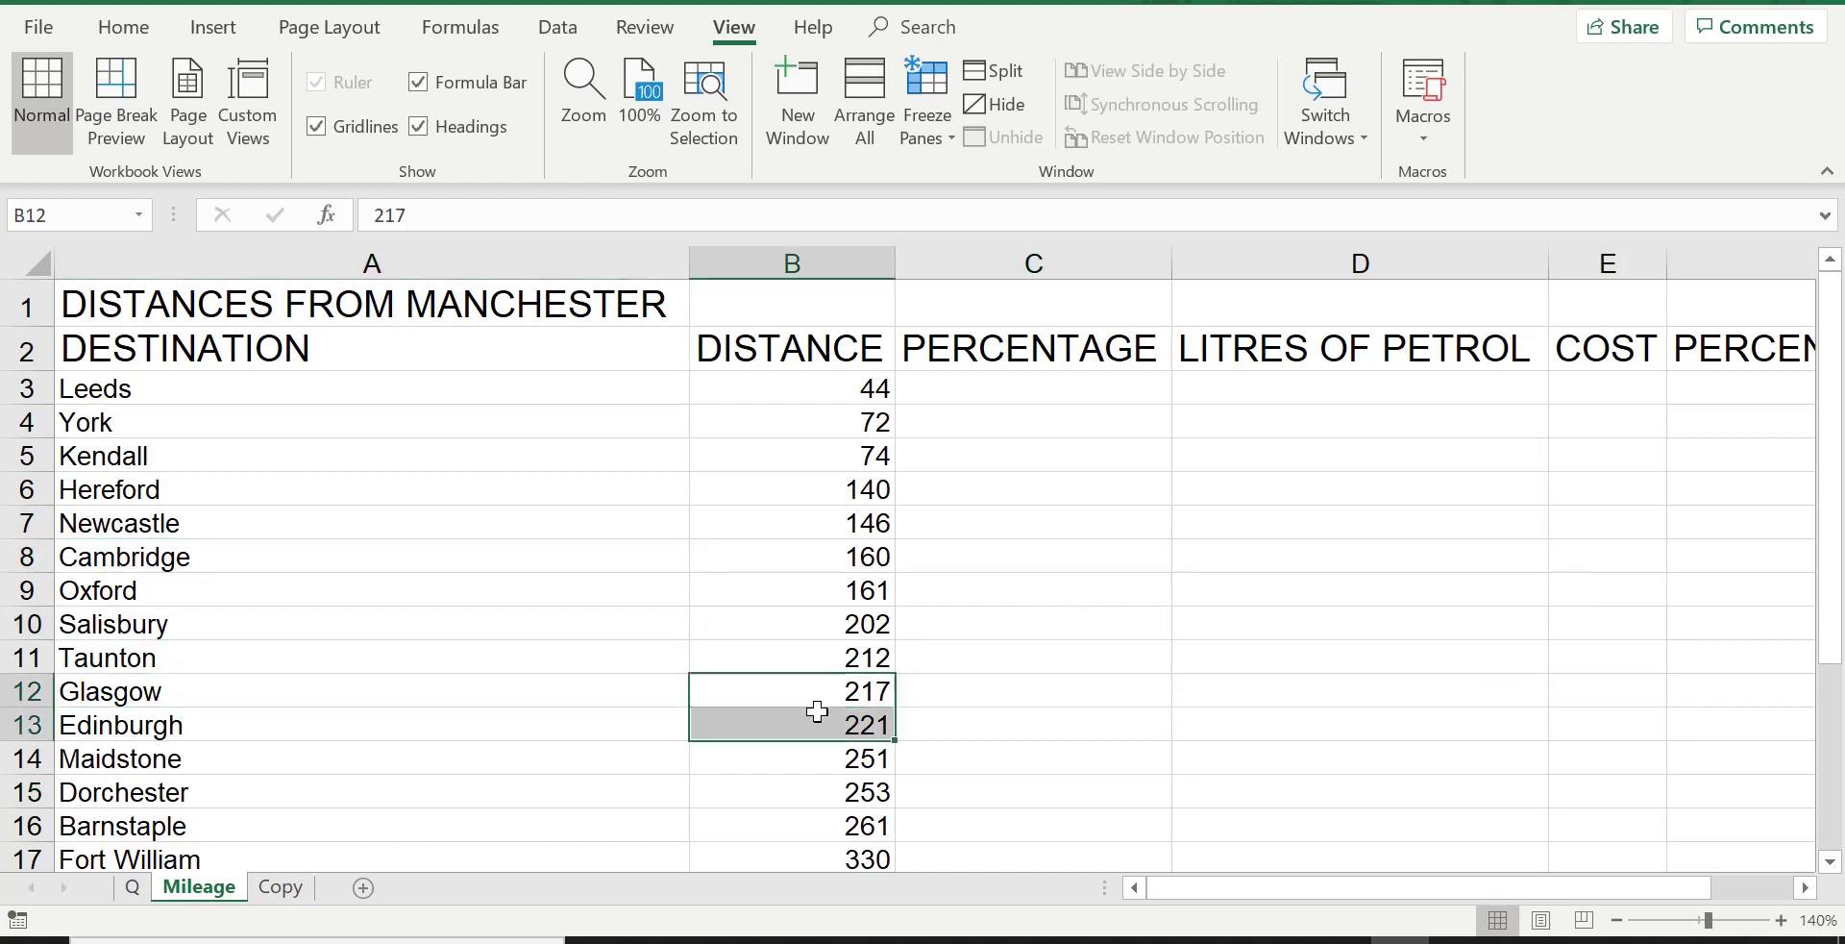
pyautogui.click(1134, 718)
pyautogui.click(1410, 625)
pyautogui.click(1635, 529)
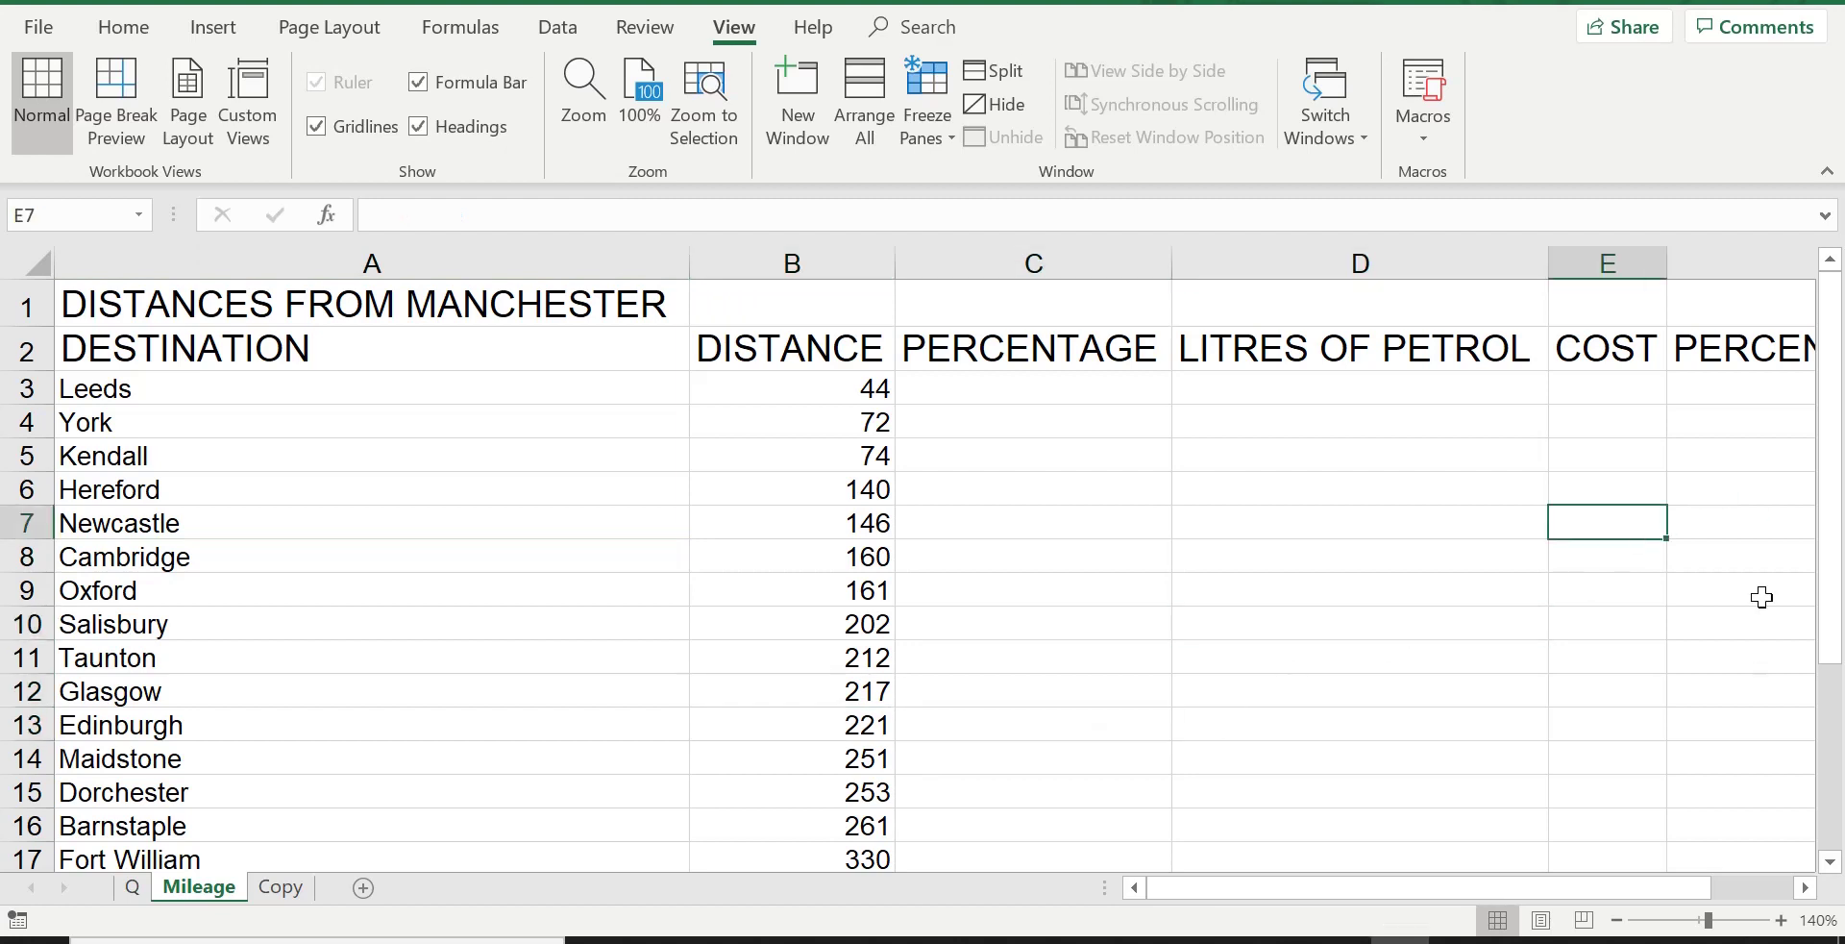
pyautogui.click(1751, 677)
pyautogui.click(1319, 749)
pyautogui.click(966, 761)
pyautogui.click(535, 716)
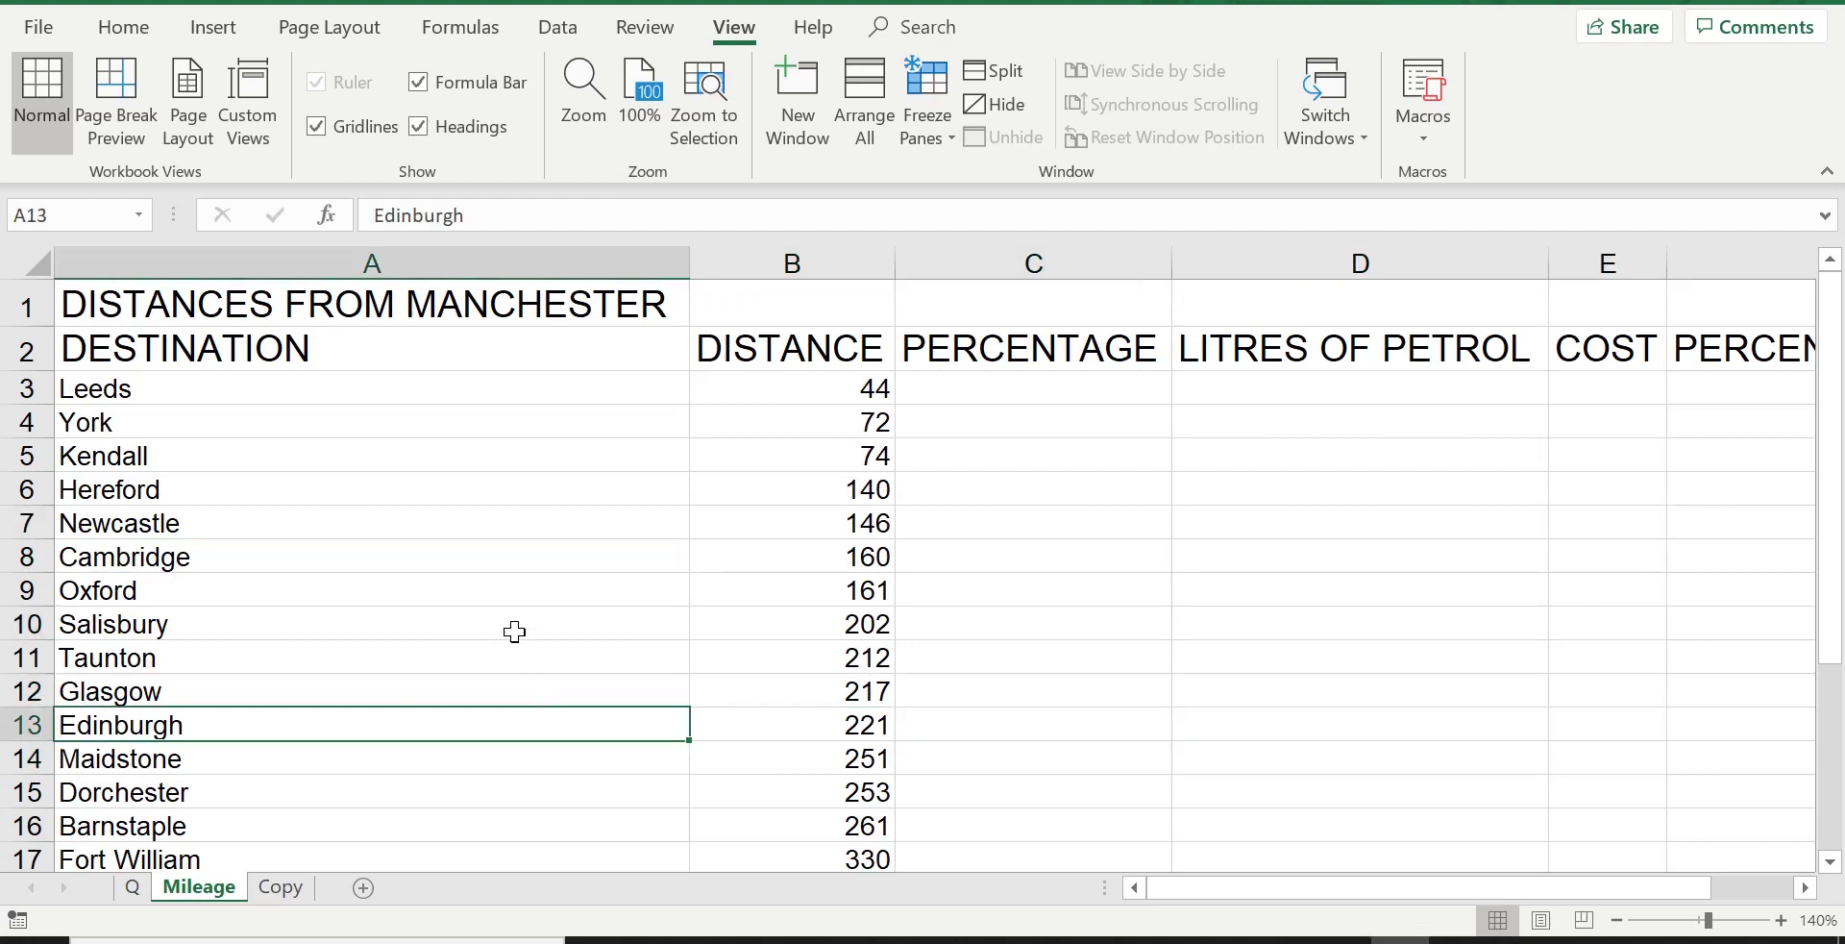
pyautogui.click(516, 632)
pyautogui.click(1024, 653)
pyautogui.click(1096, 754)
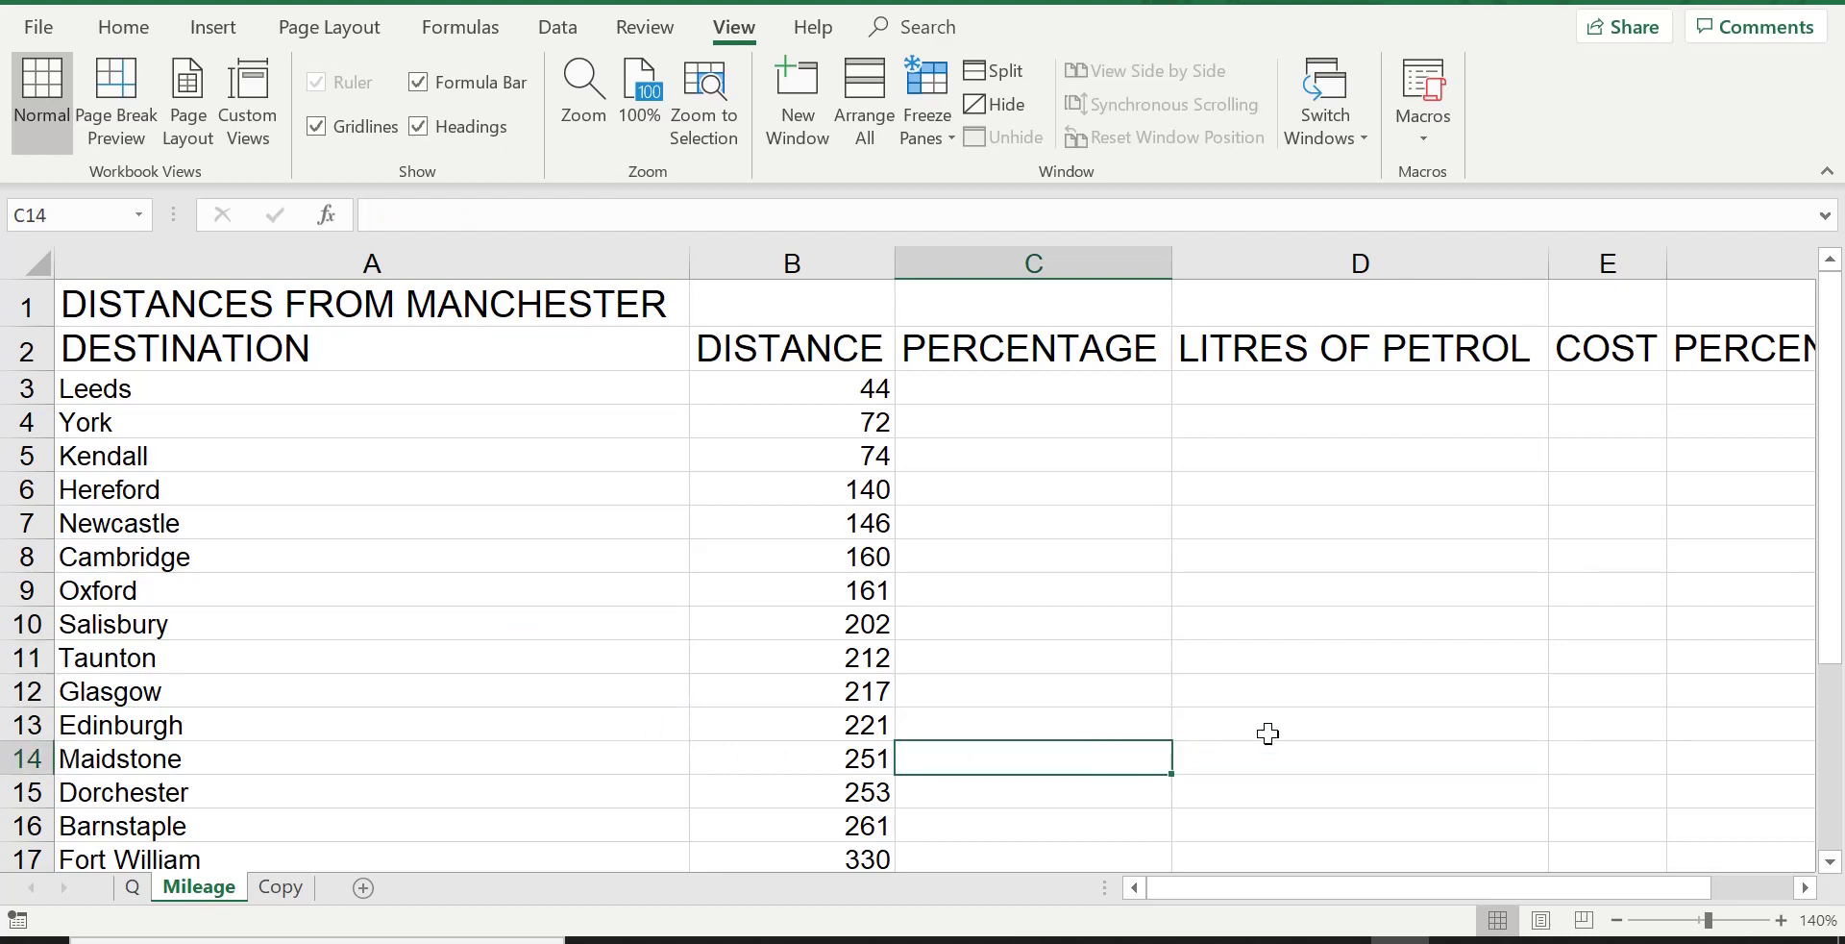
pyautogui.click(1313, 670)
pyautogui.click(1336, 579)
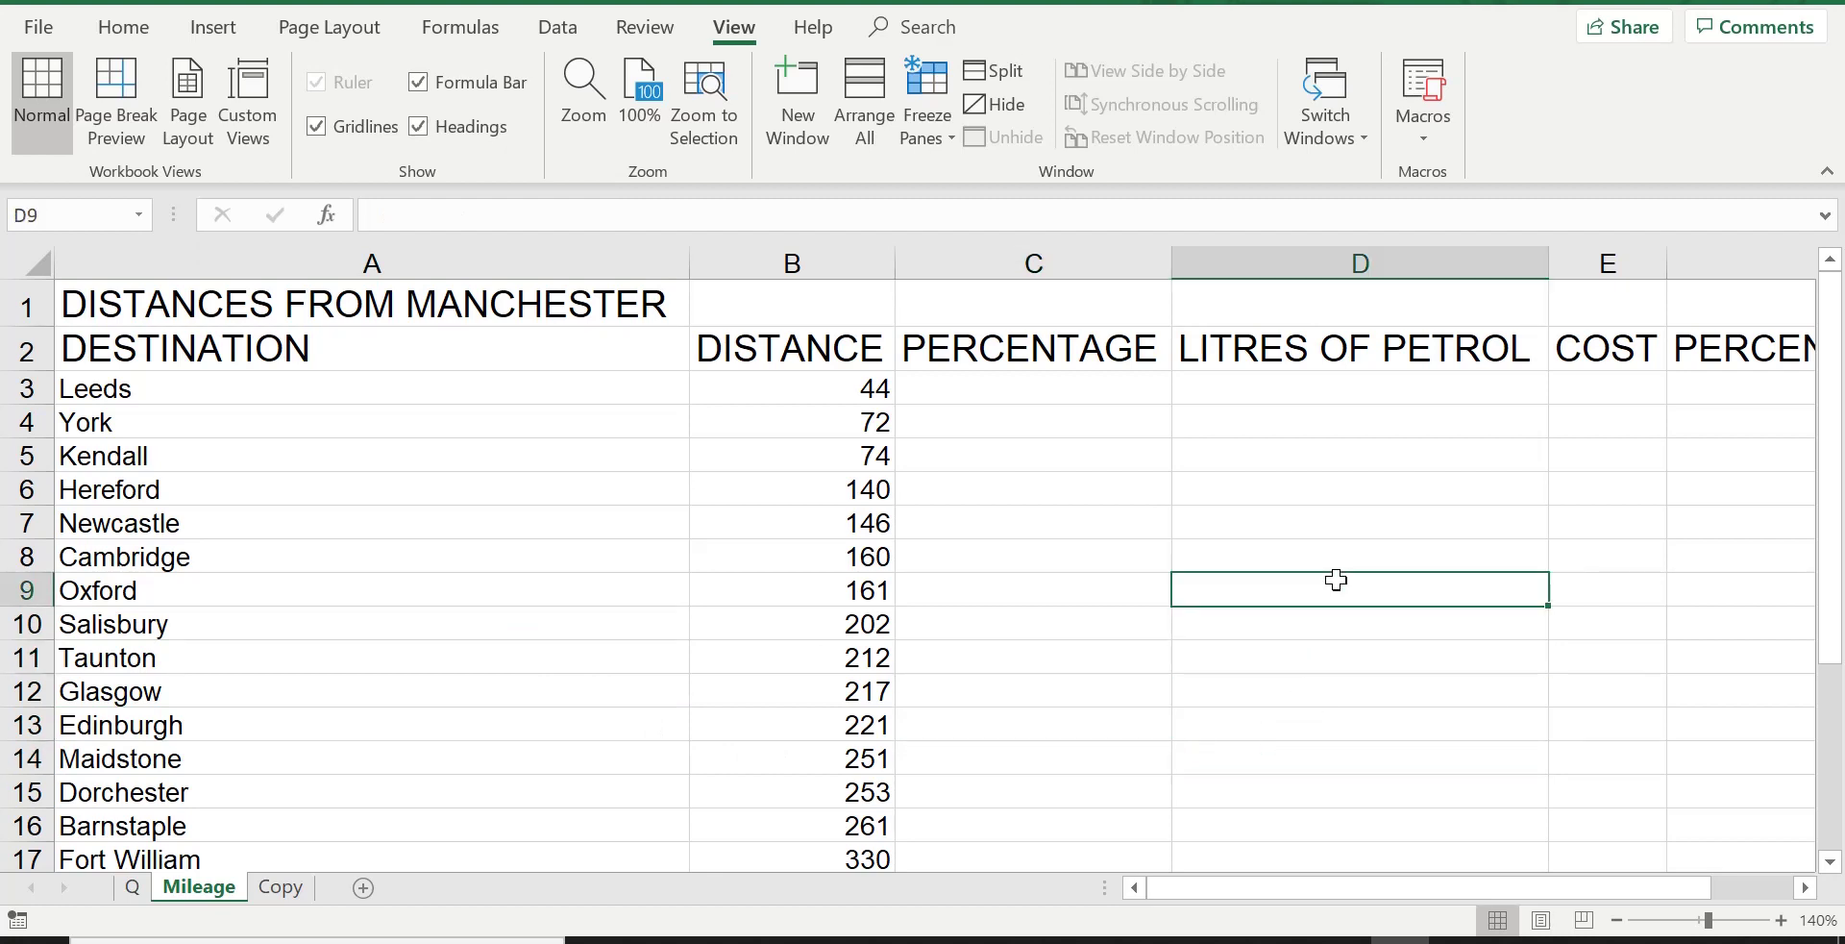
pyautogui.click(1305, 763)
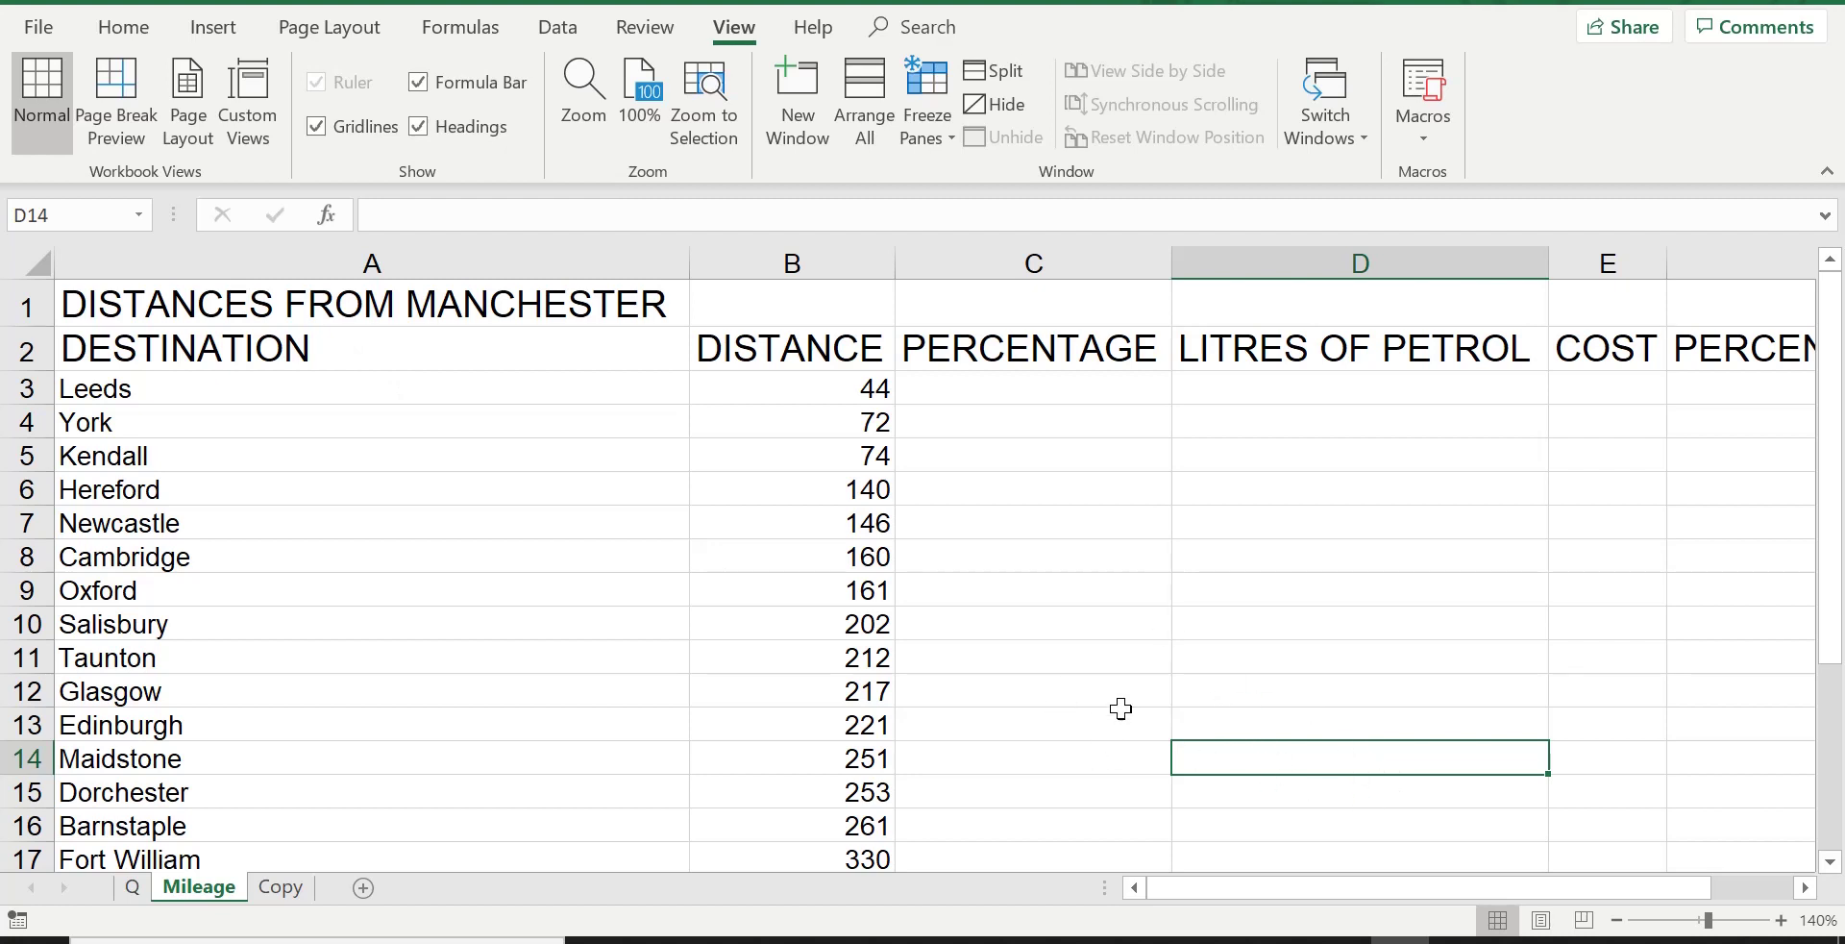
pyautogui.click(930, 129)
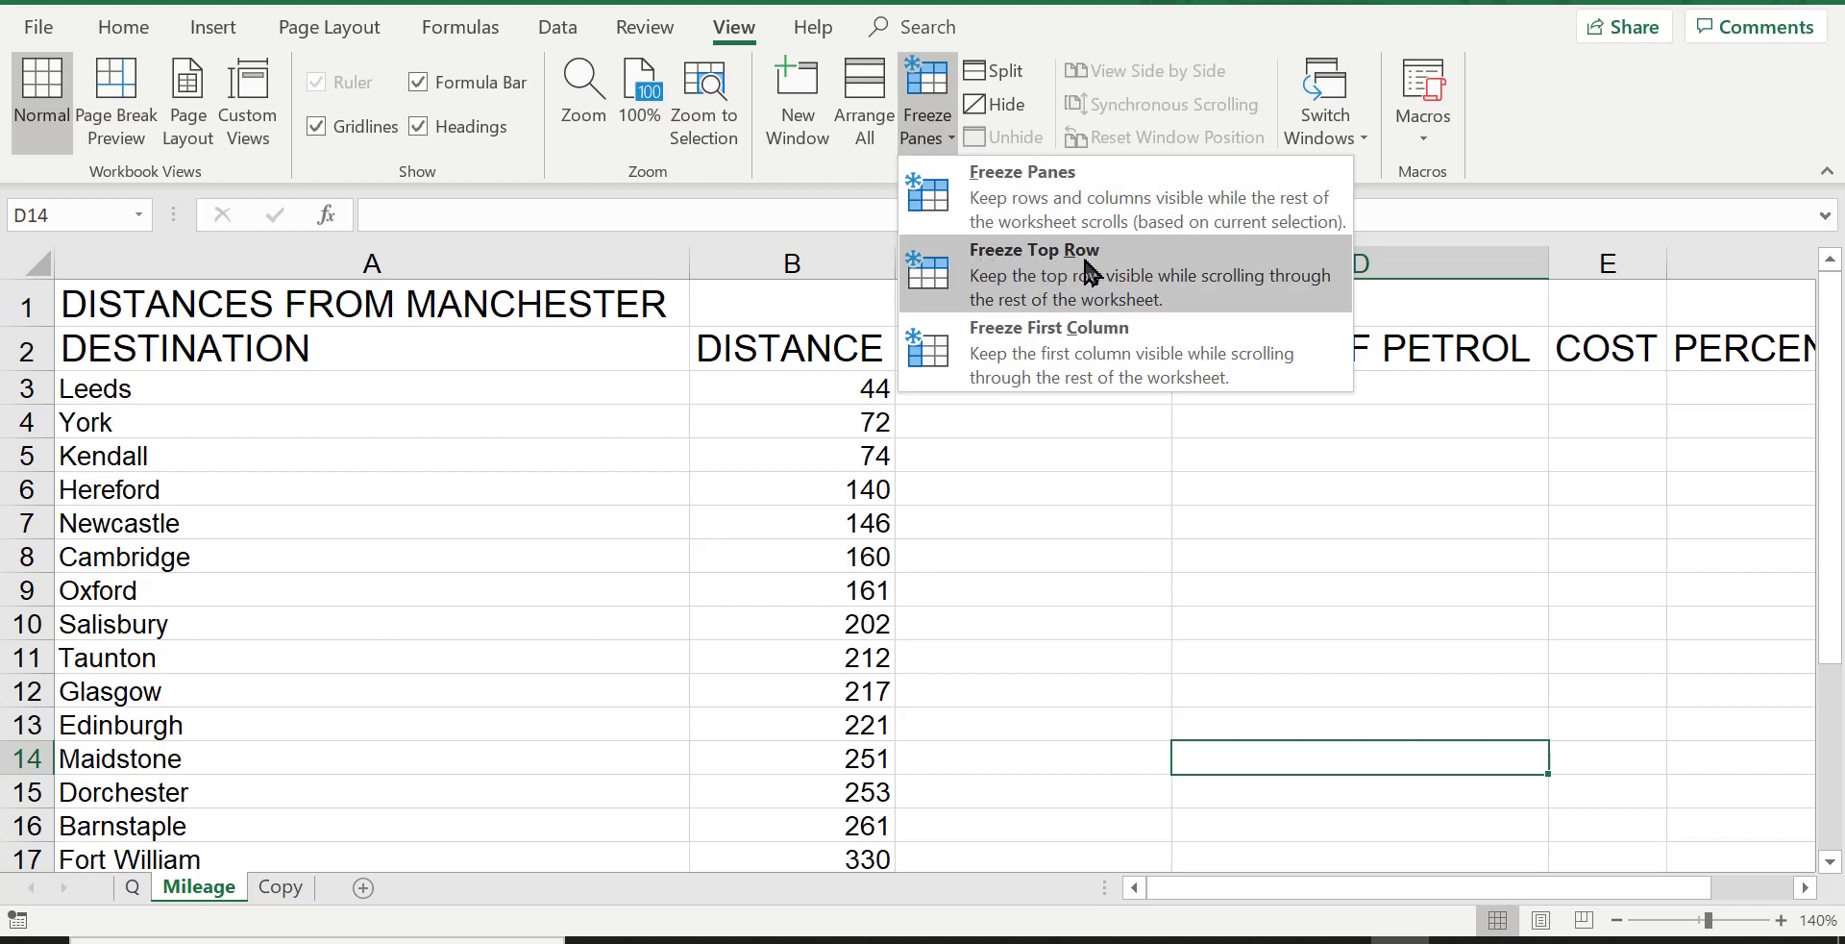
# Step: Freeze the top row, select Oxford cell A9, and scroll down and up to confirm the title stays fixed
pyautogui.click(1139, 269)
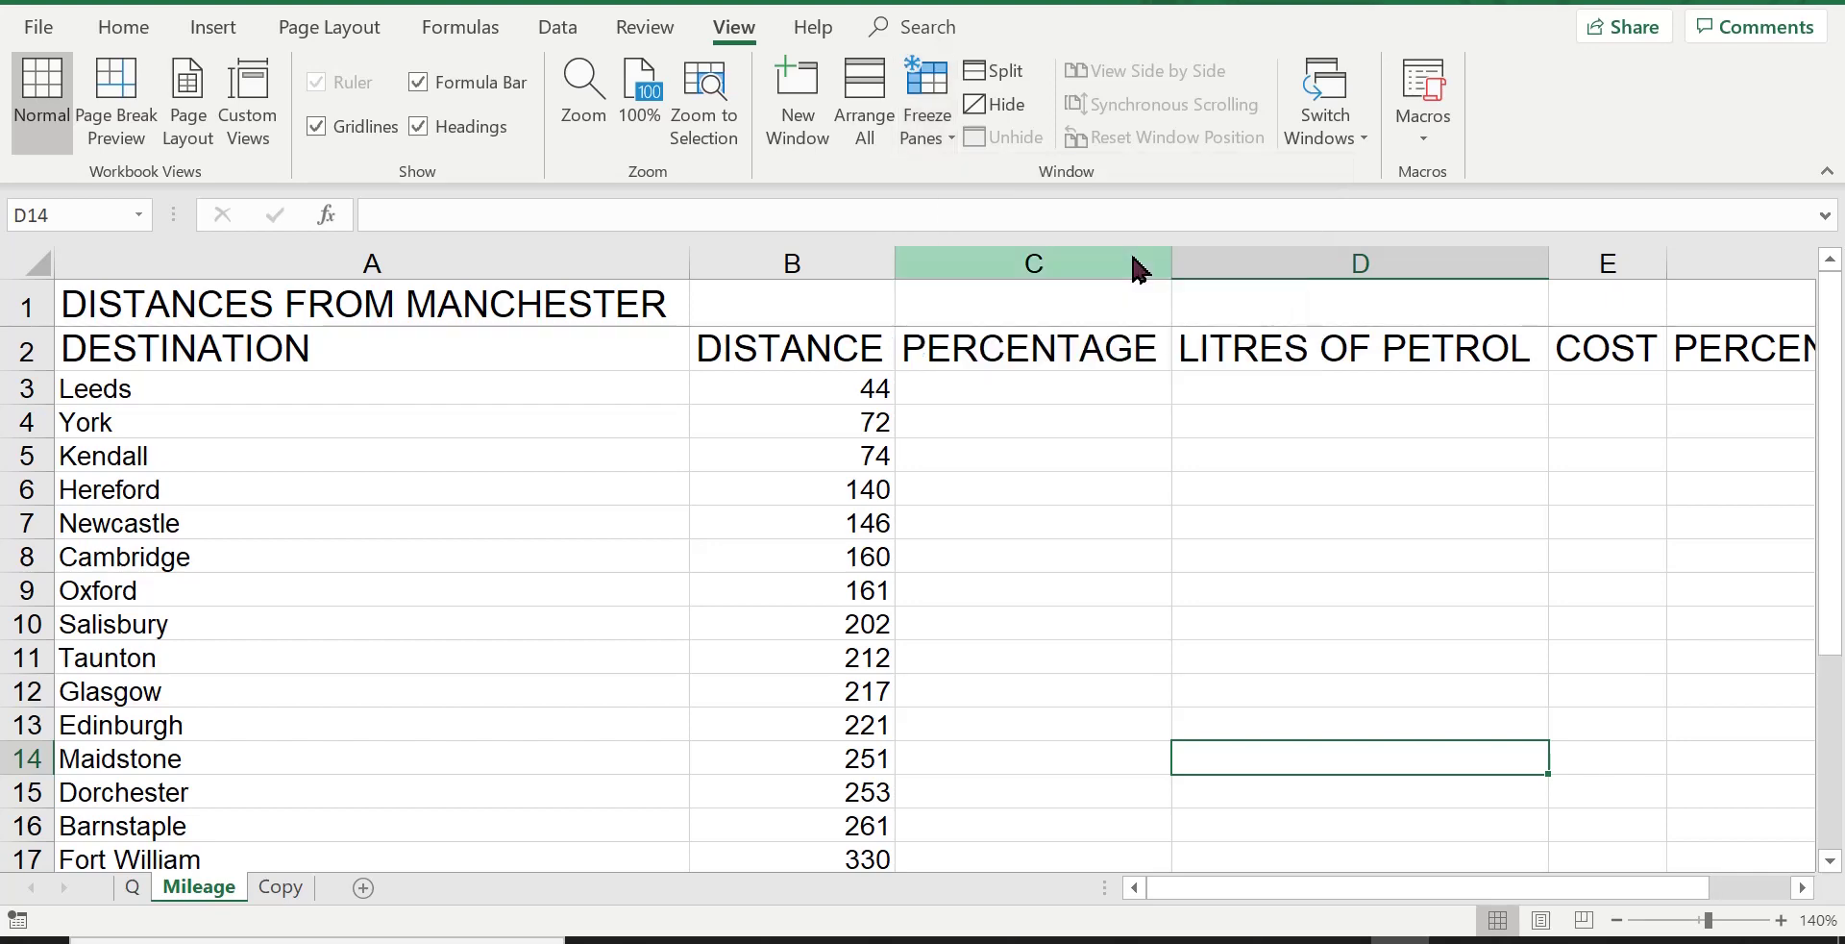
pyautogui.click(585, 580)
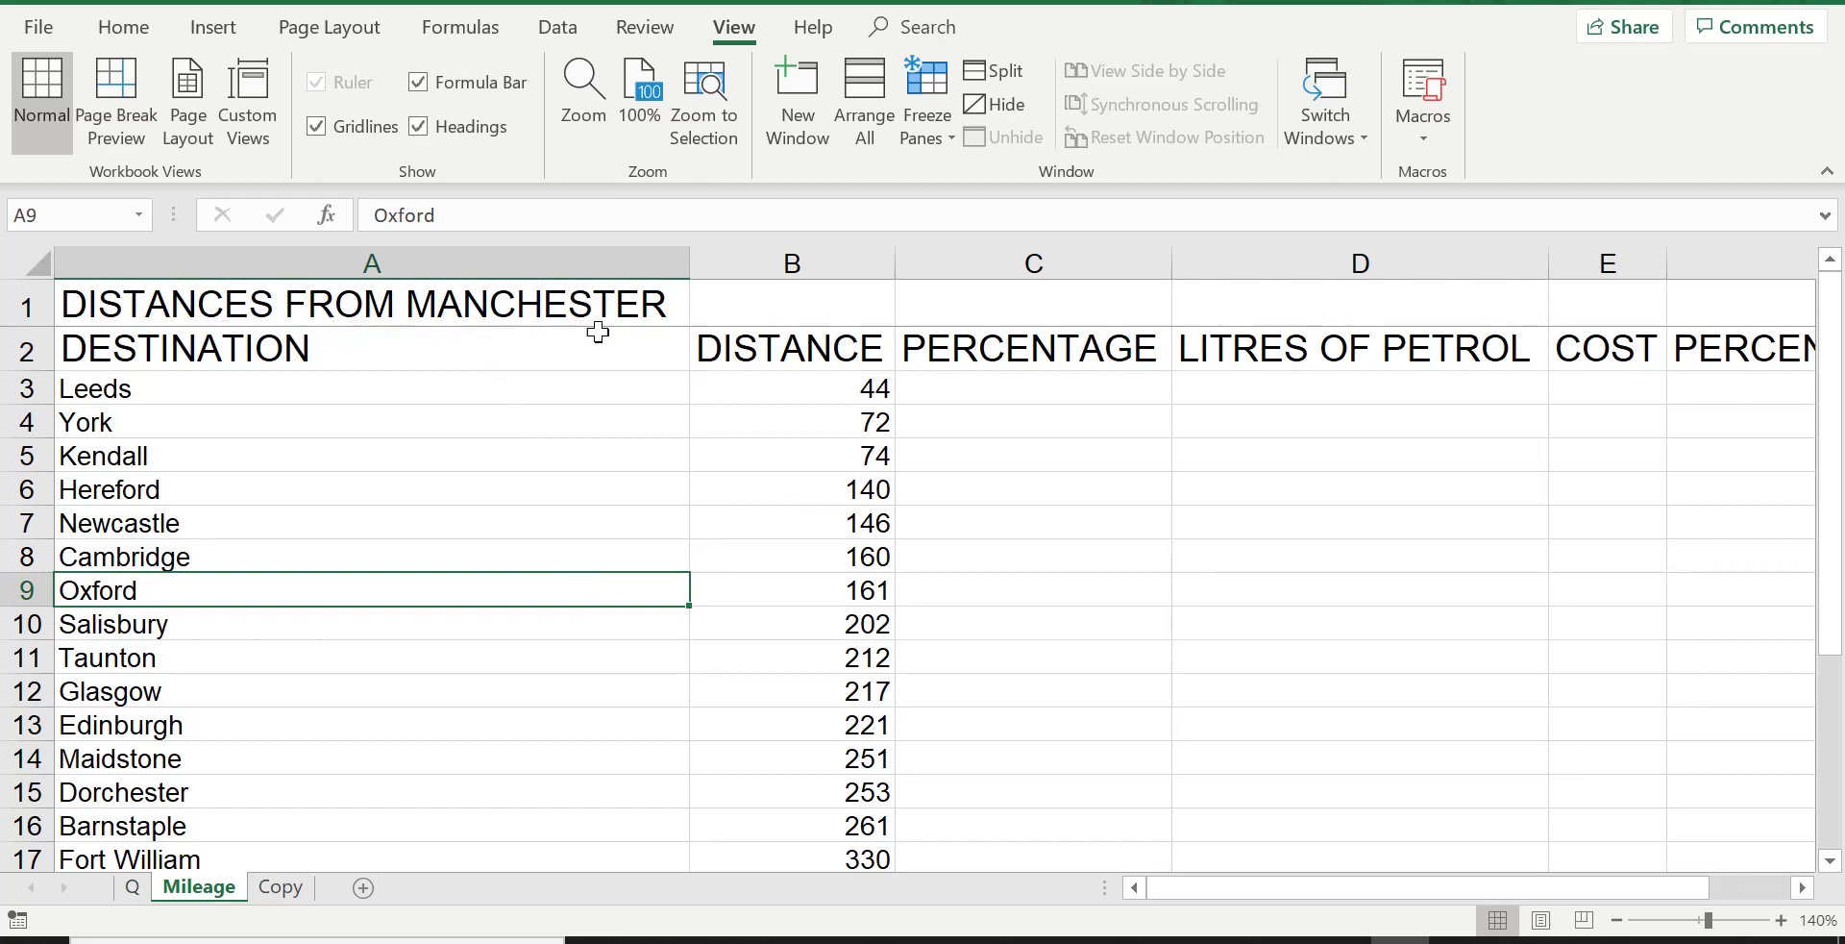
pyautogui.scroll(-4, 761, 557)
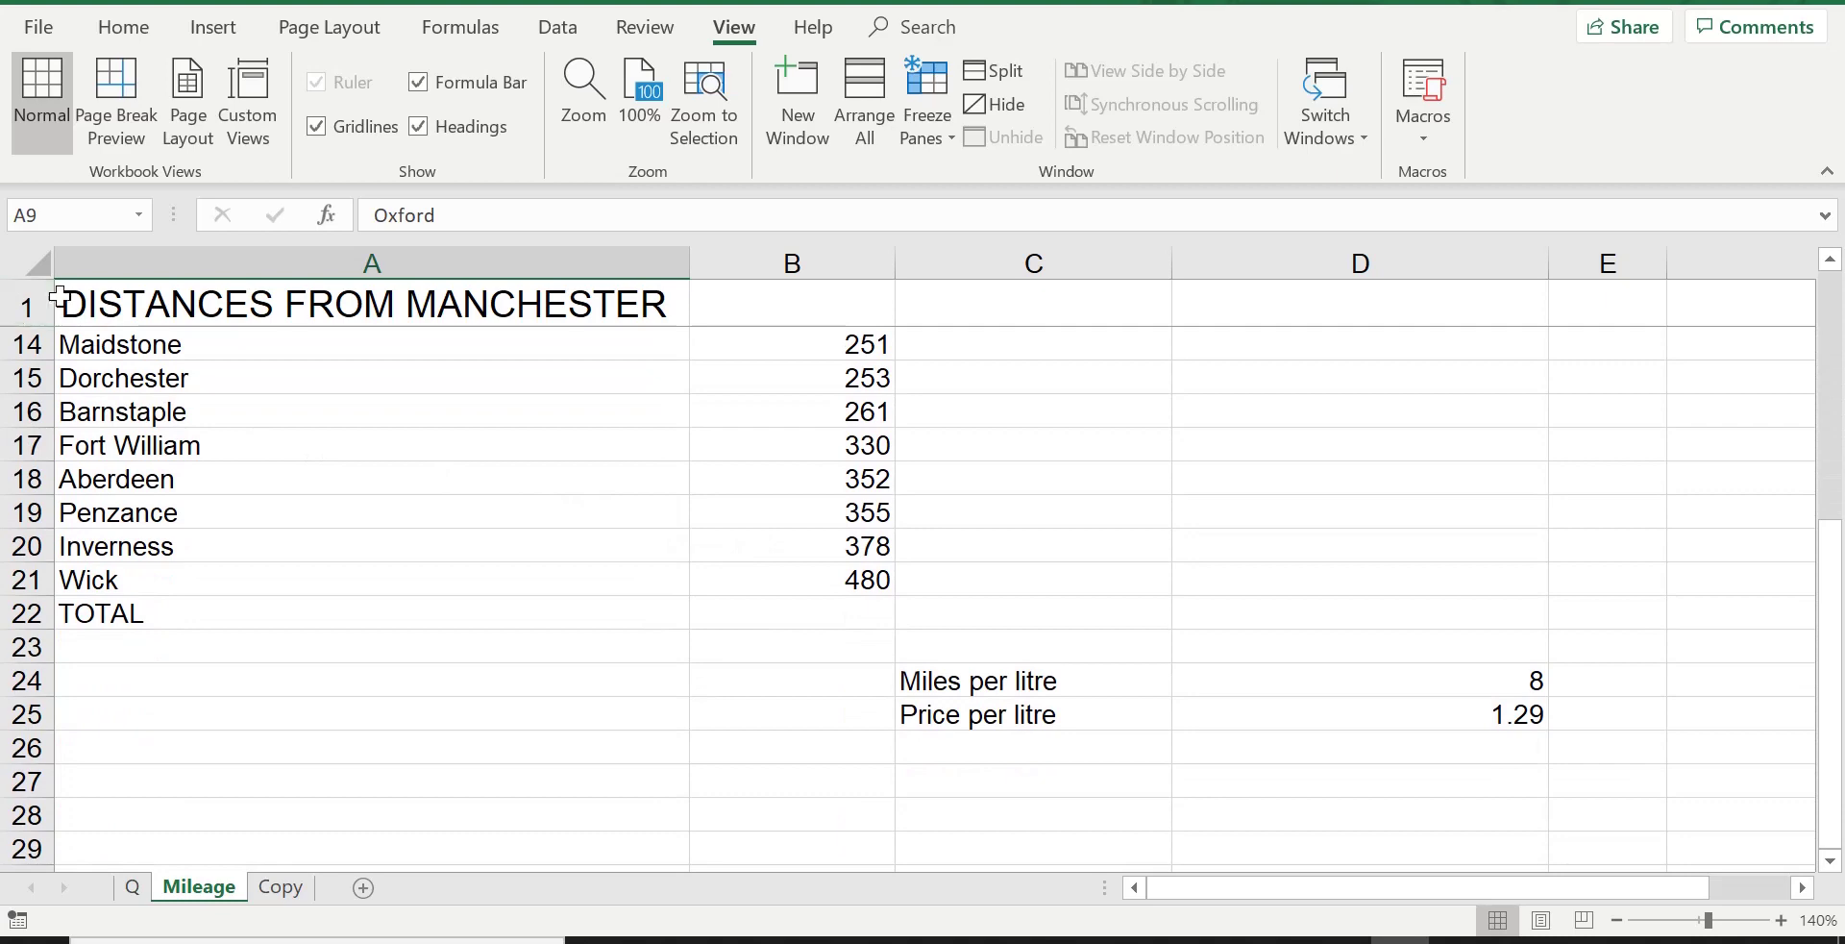
pyautogui.scroll(-3, 223, 449)
pyautogui.scroll(5, 301, 507)
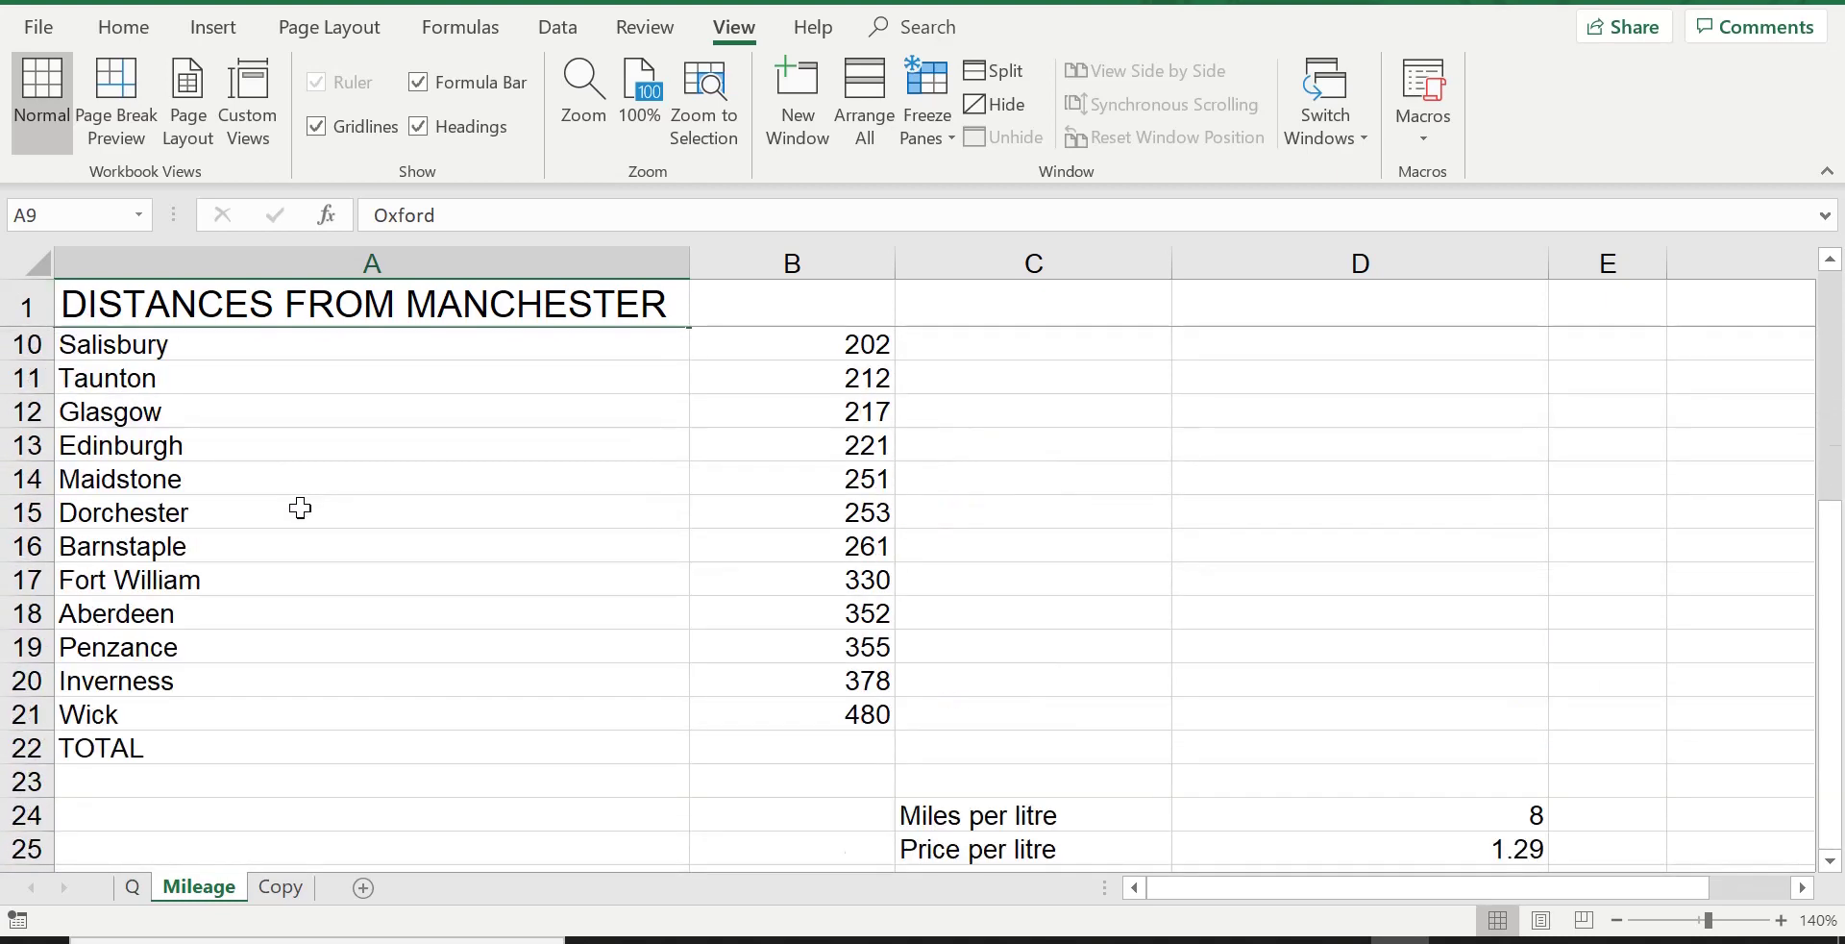
pyautogui.scroll(2, 342, 530)
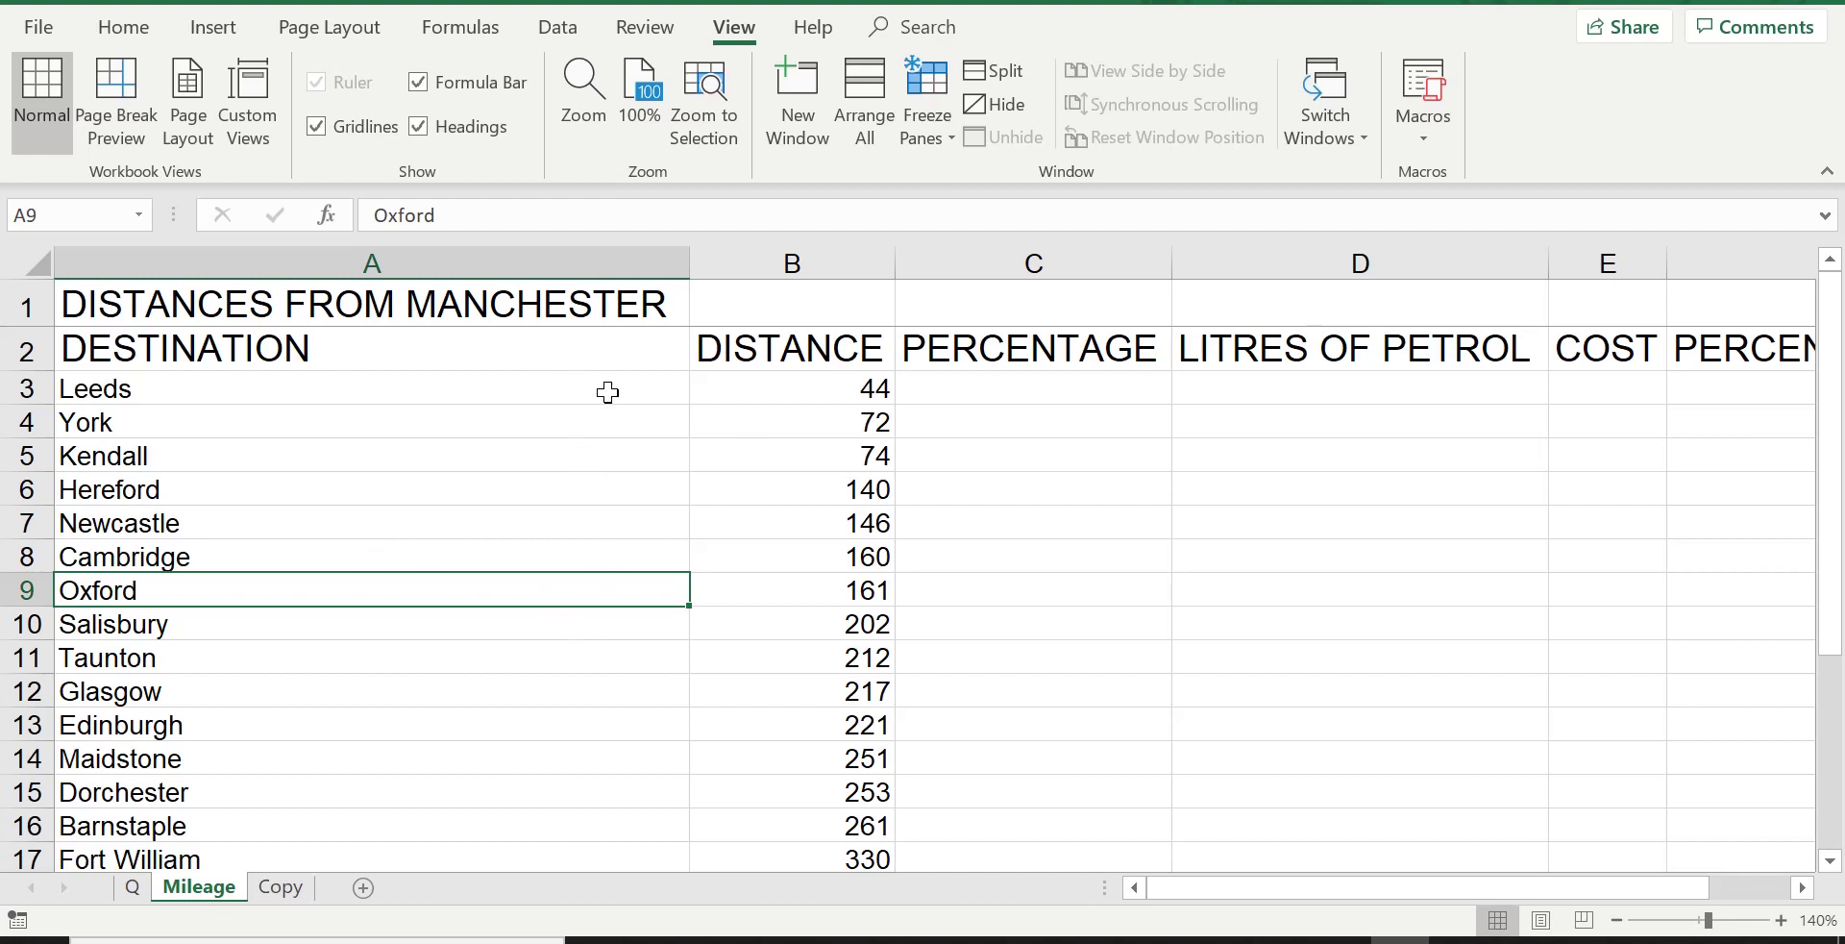
# Step: Unfreeze the top row, then select cell E3 under the COST heading
pyautogui.click(937, 130)
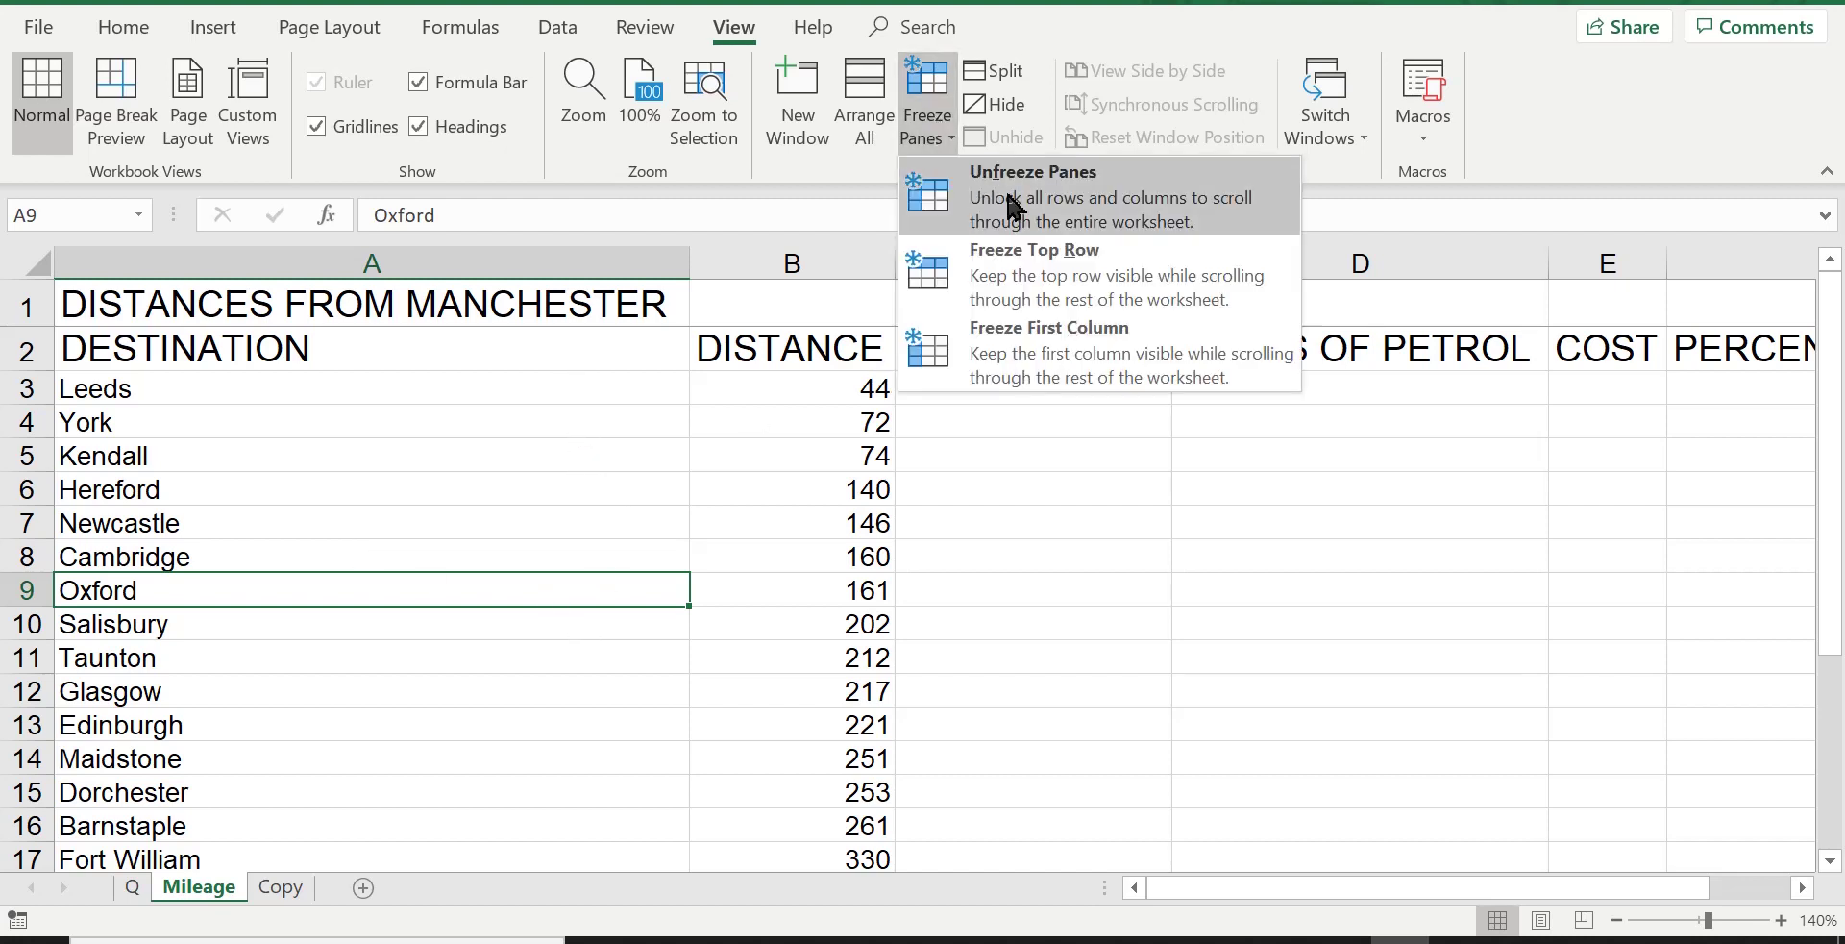
pyautogui.click(1005, 192)
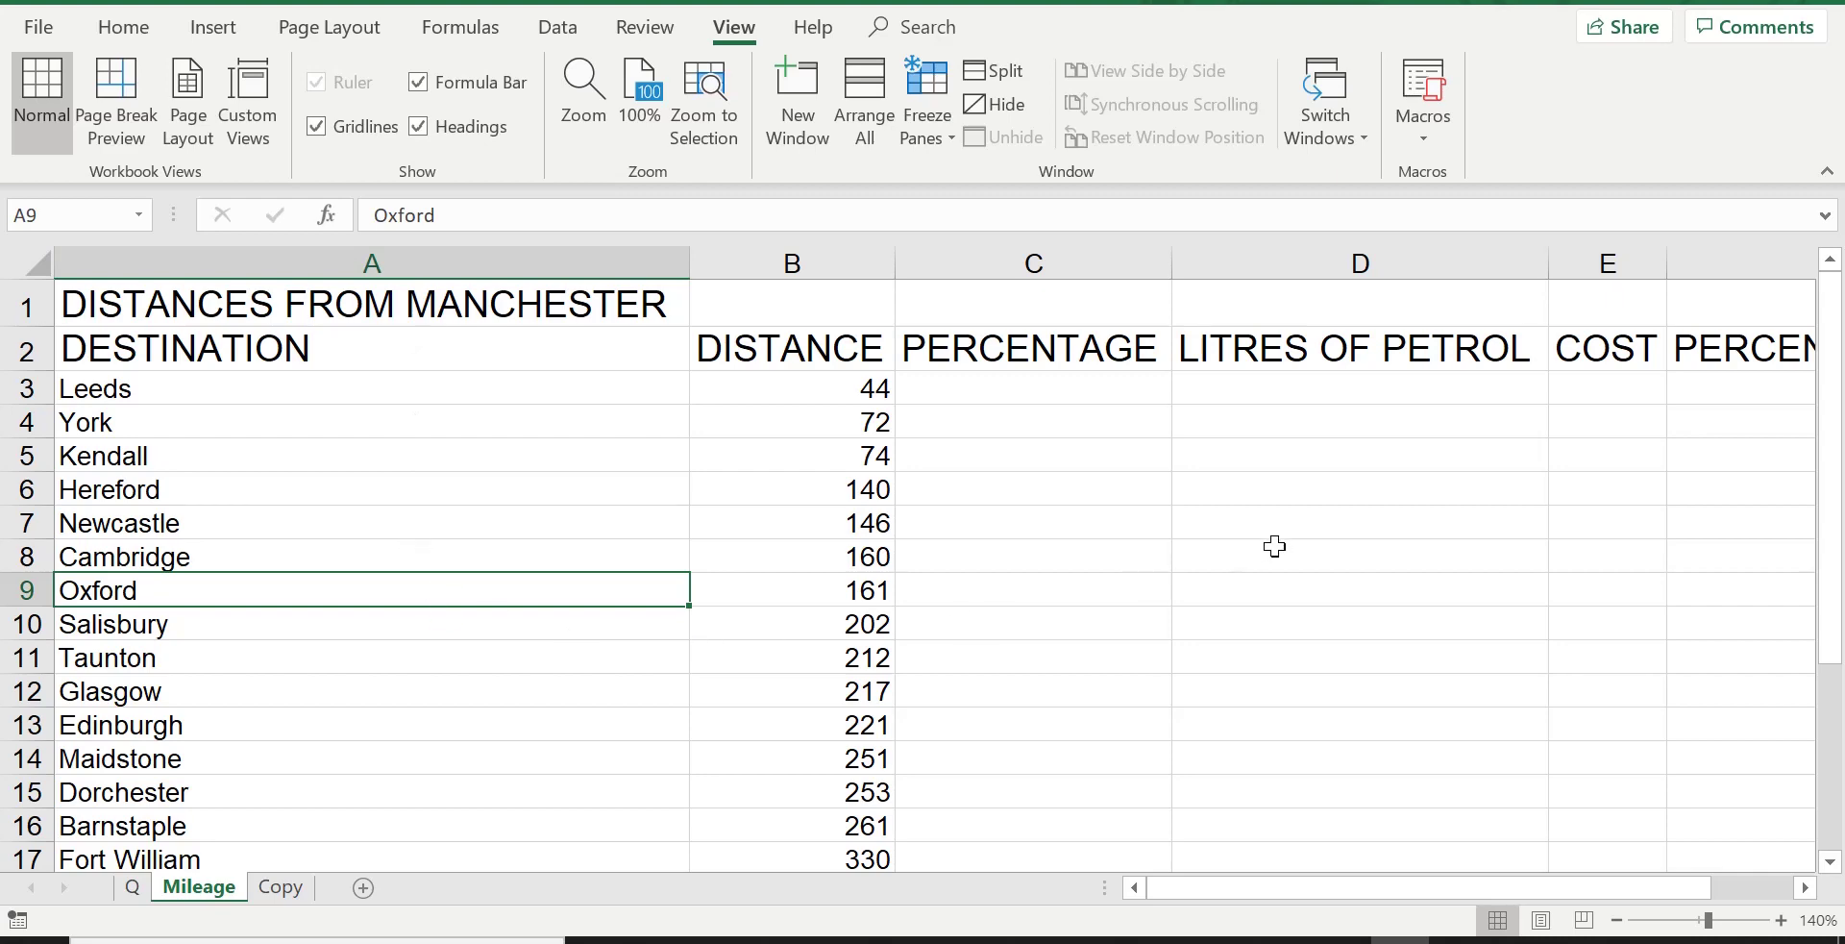
pyautogui.click(1608, 422)
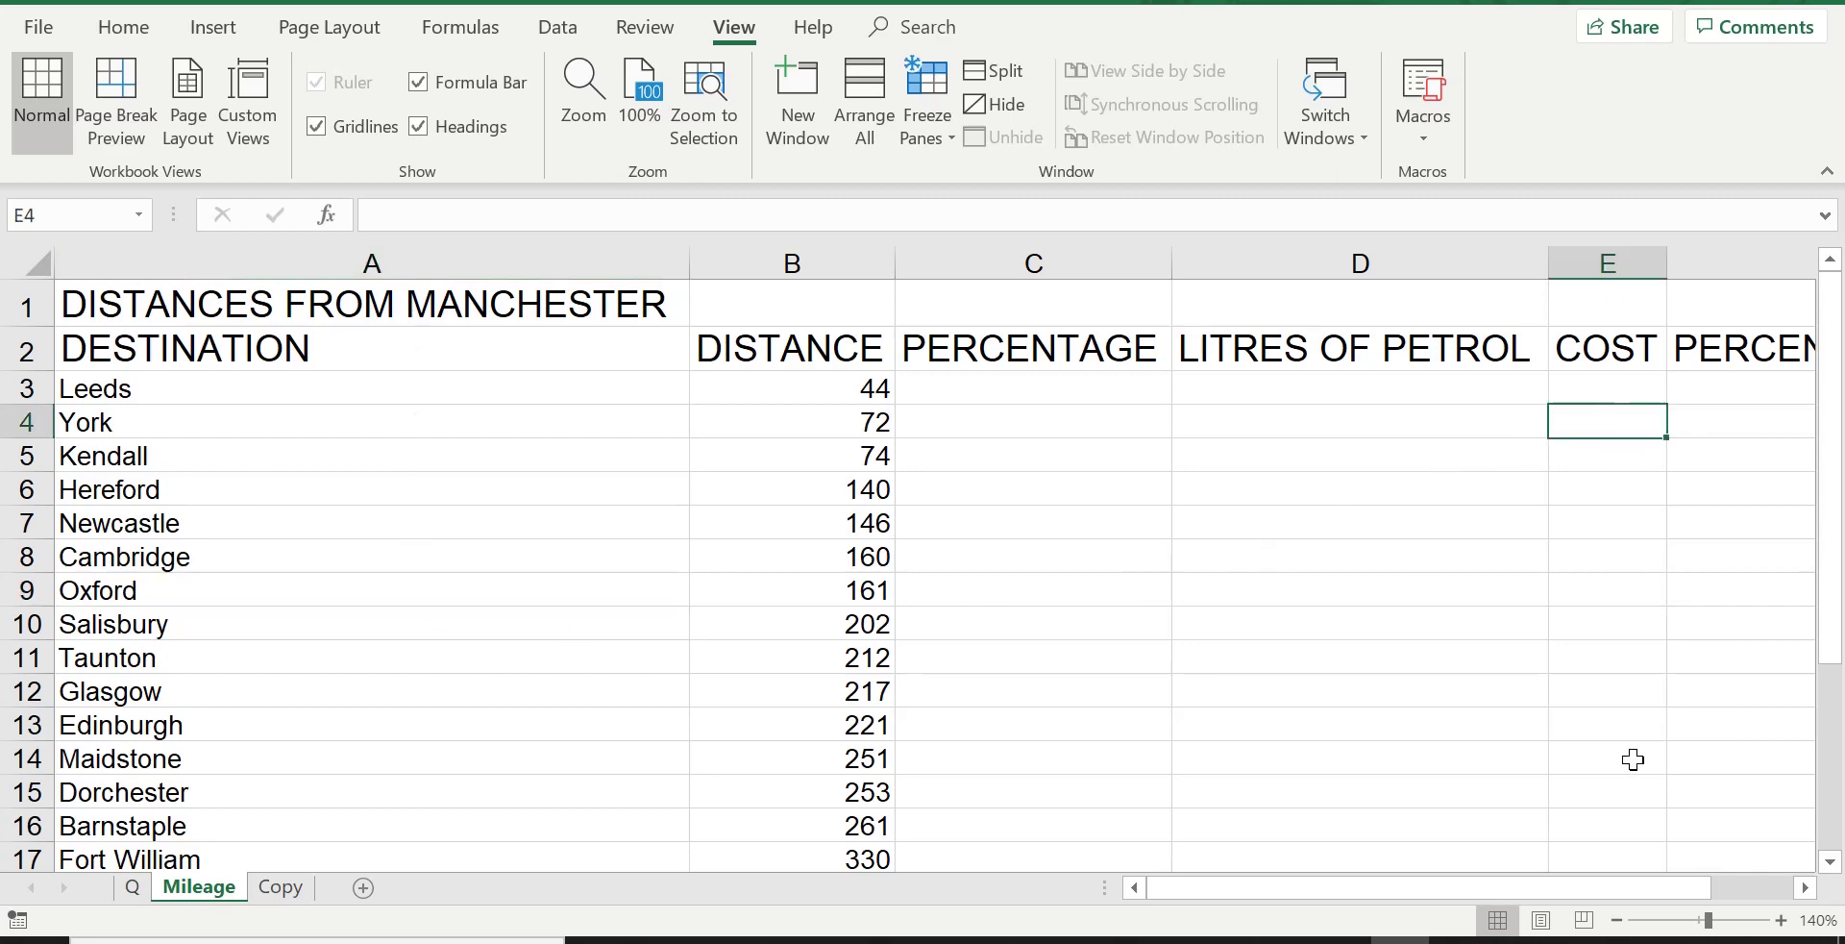
pyautogui.click(1634, 798)
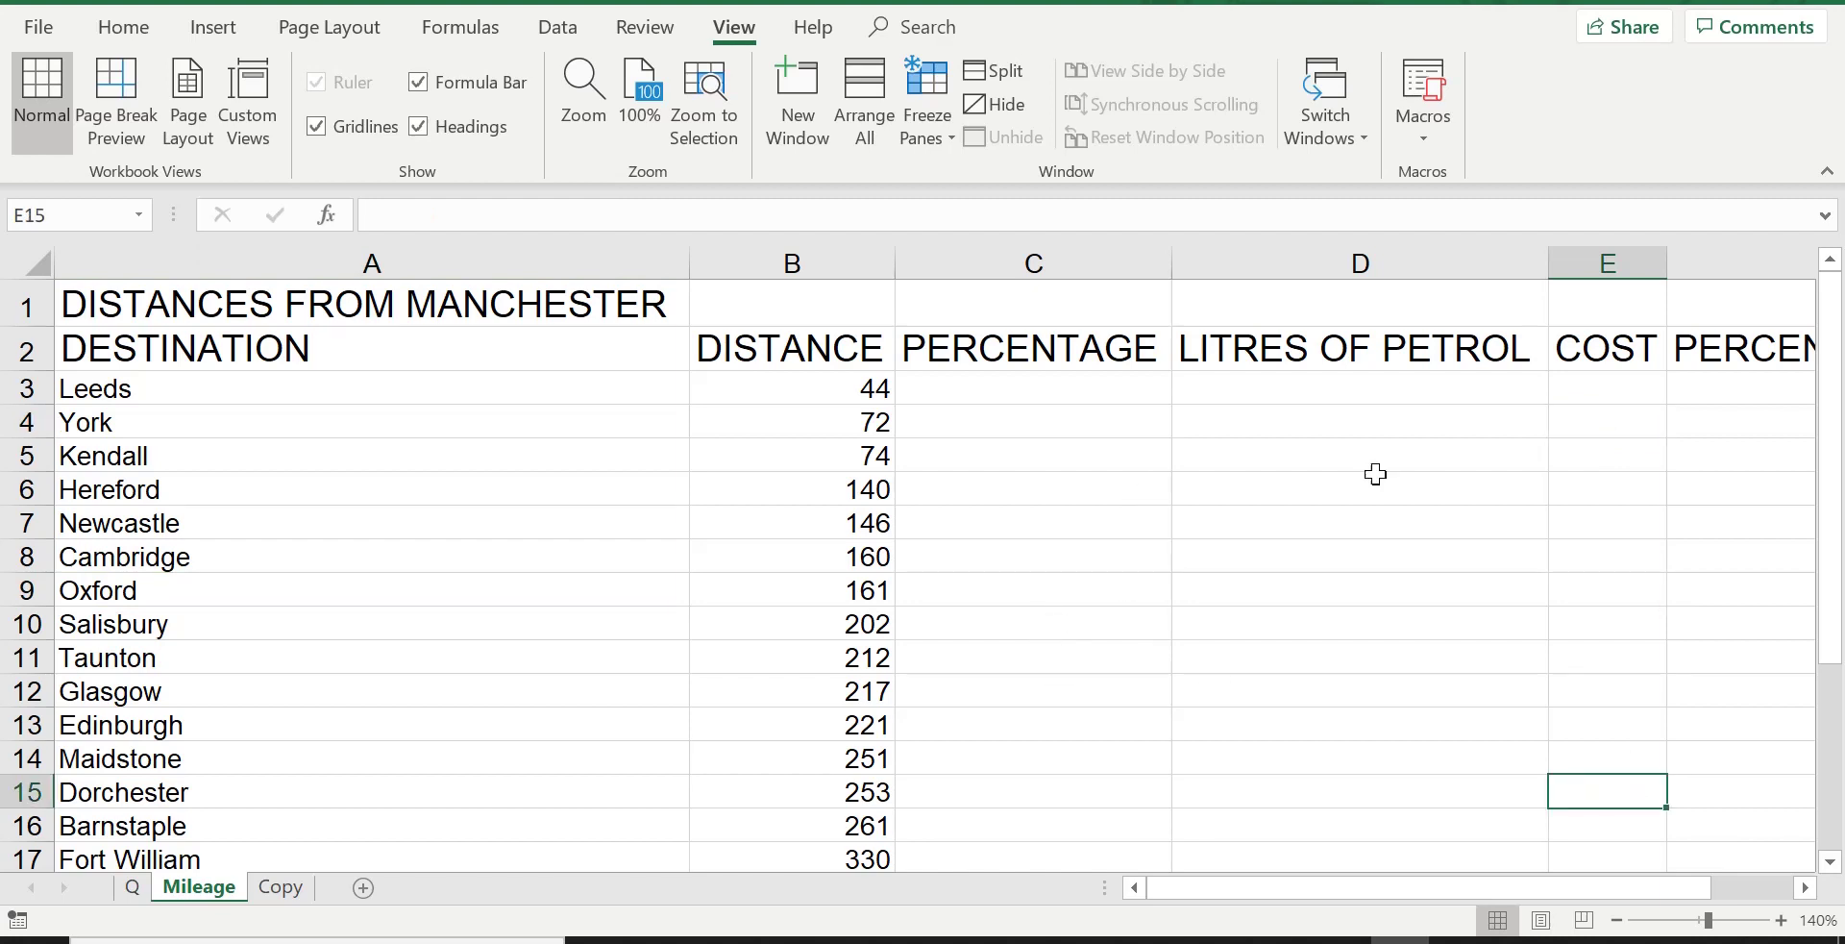
pyautogui.click(1591, 400)
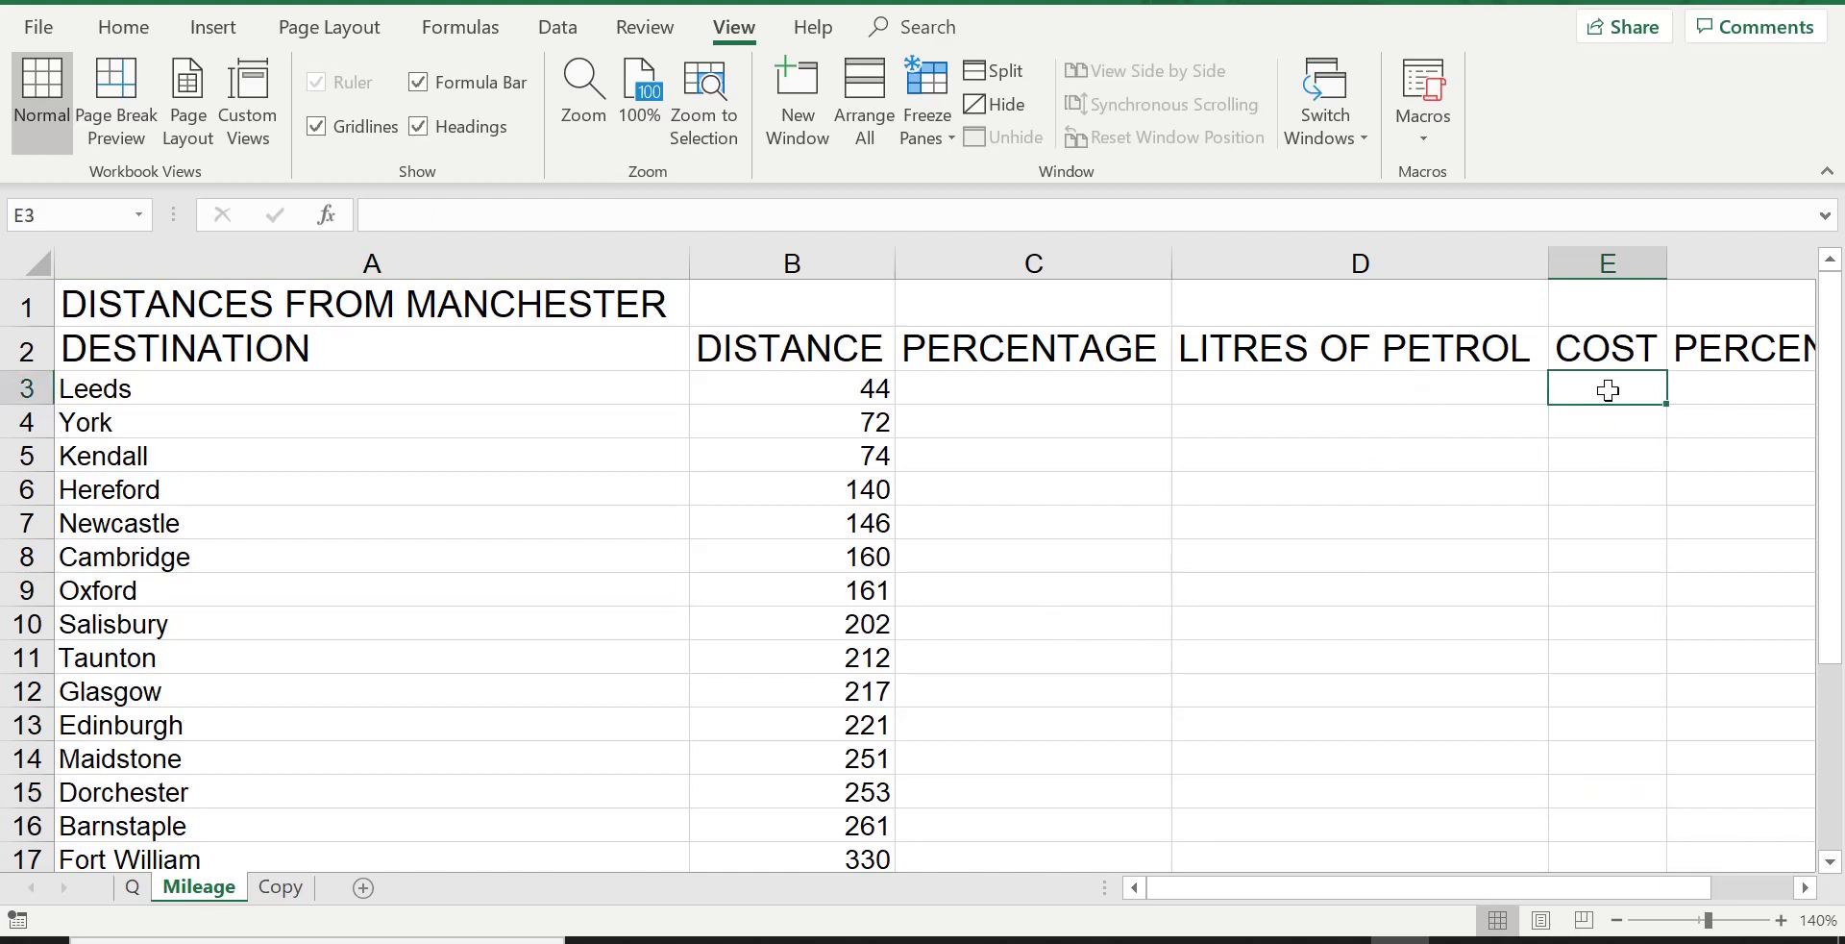
pyautogui.click(929, 125)
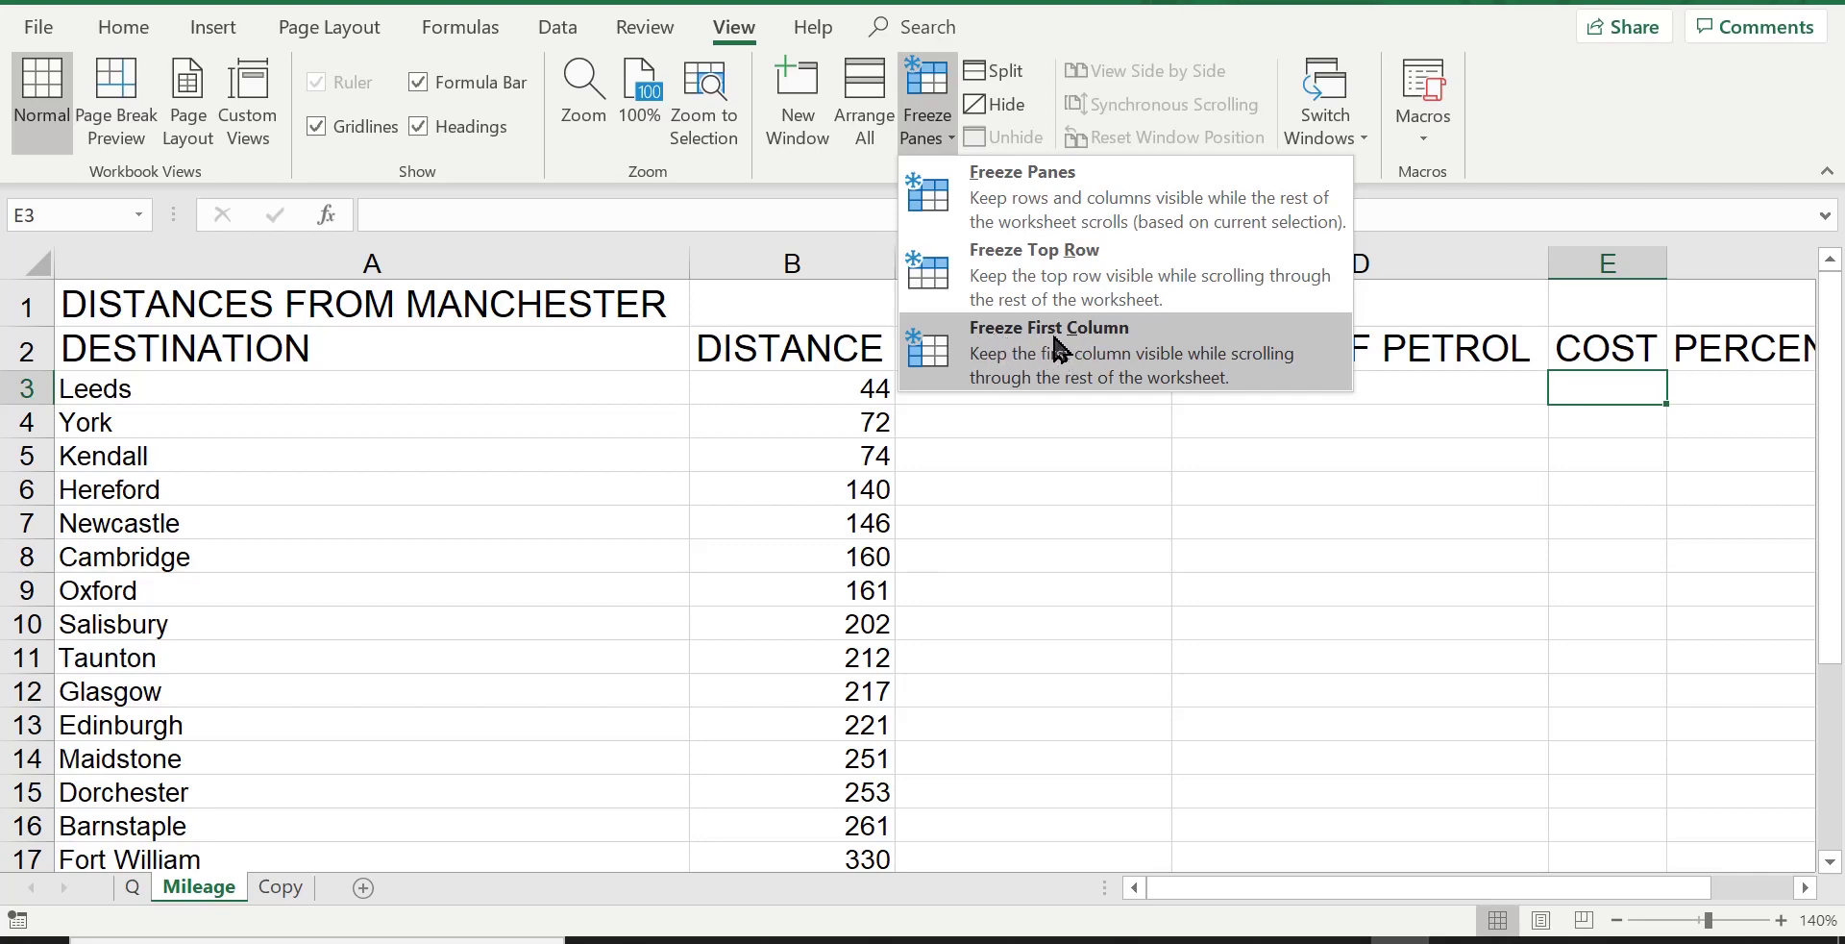
# Step: Freeze column A, scroll right past PERCENTAGE COST, then drag the horizontal scrollbar back
pyautogui.click(1126, 355)
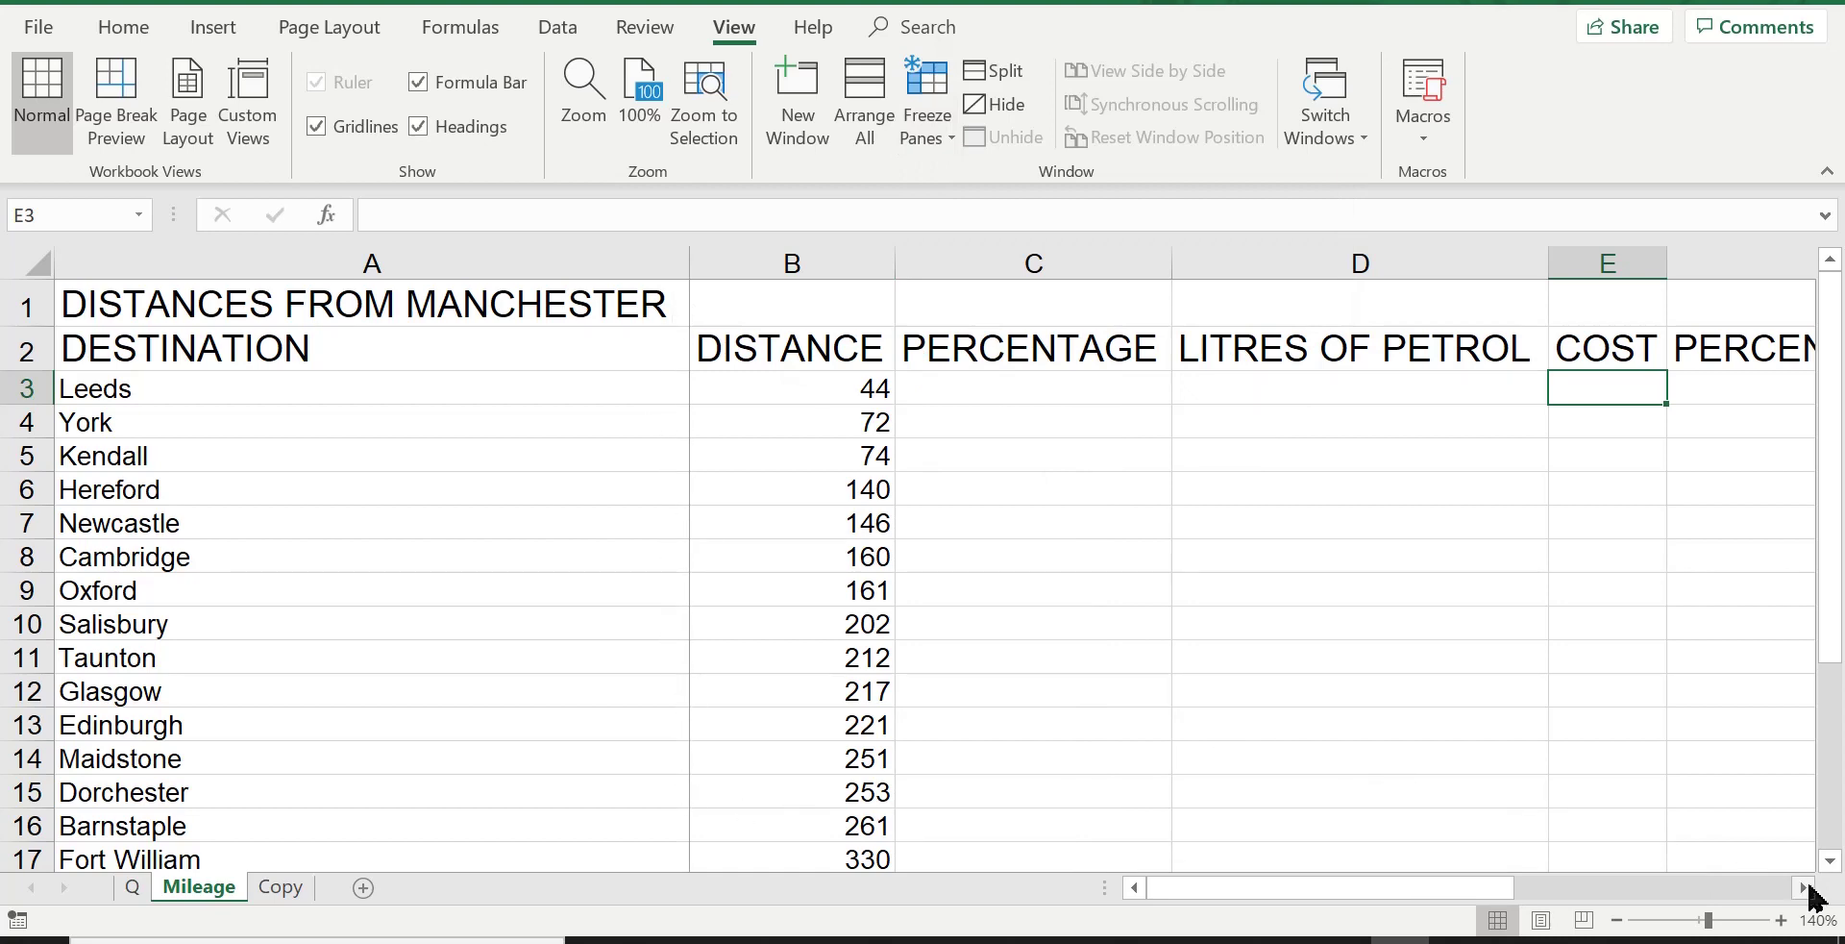
pyautogui.click(1805, 887)
pyautogui.click(1805, 887)
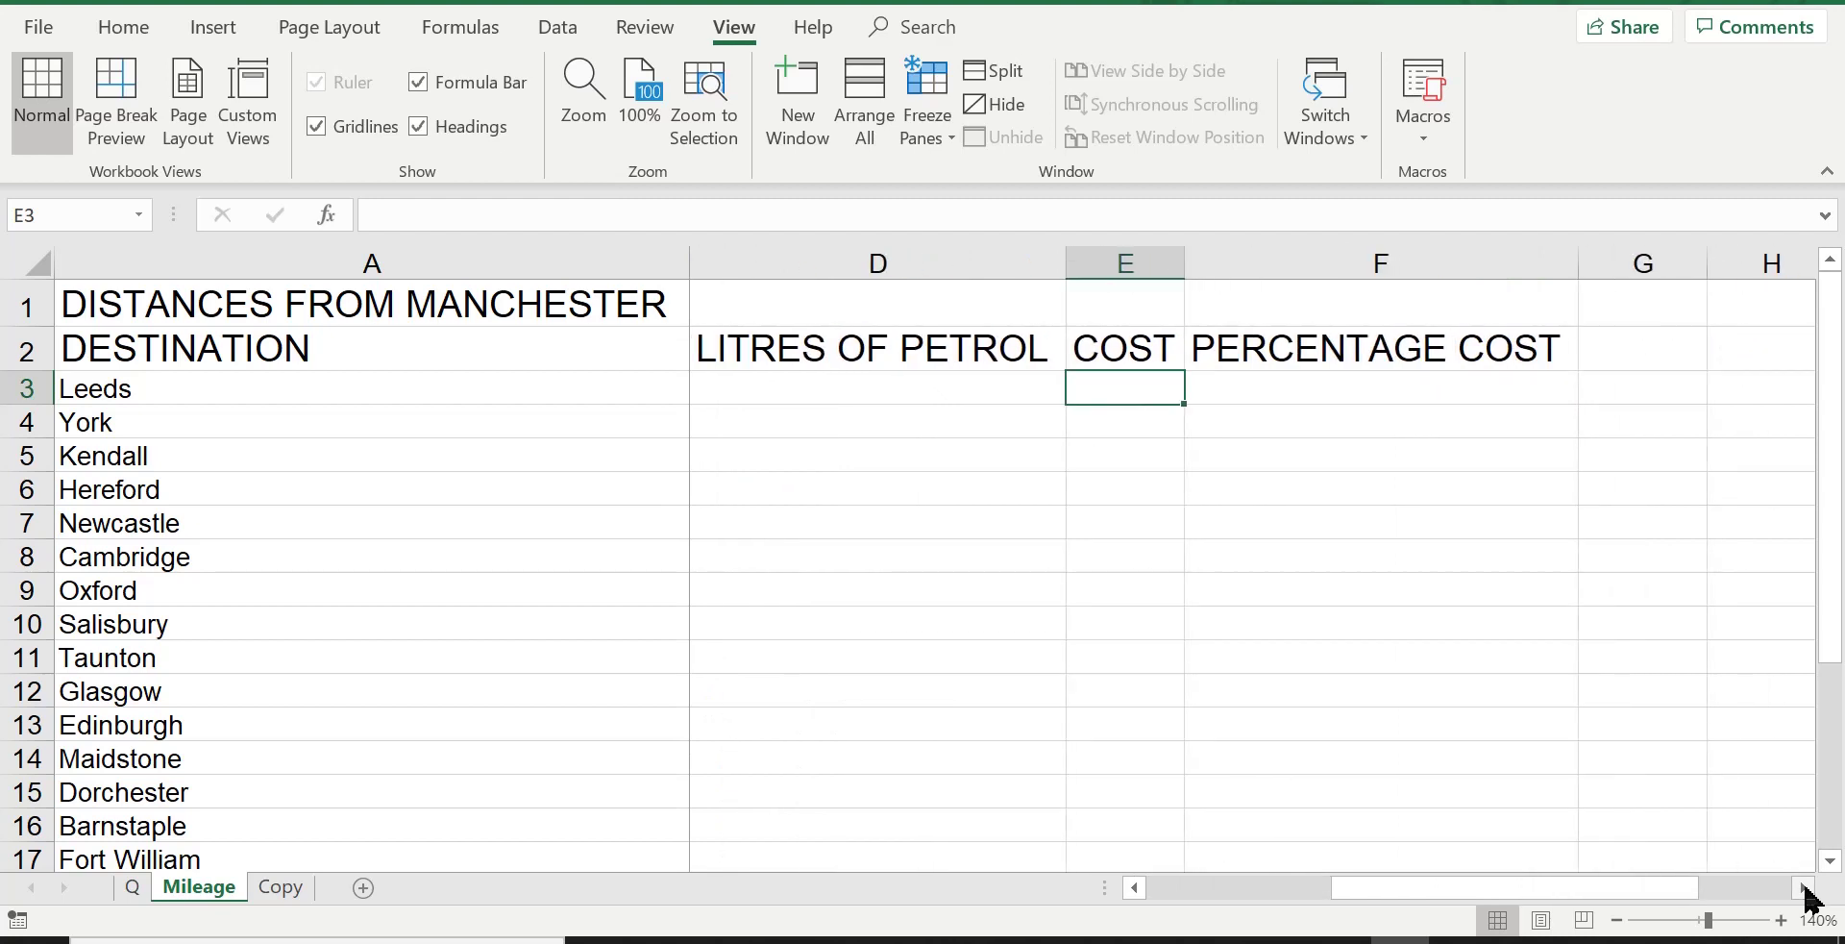
pyautogui.click(1805, 887)
pyautogui.click(1805, 887)
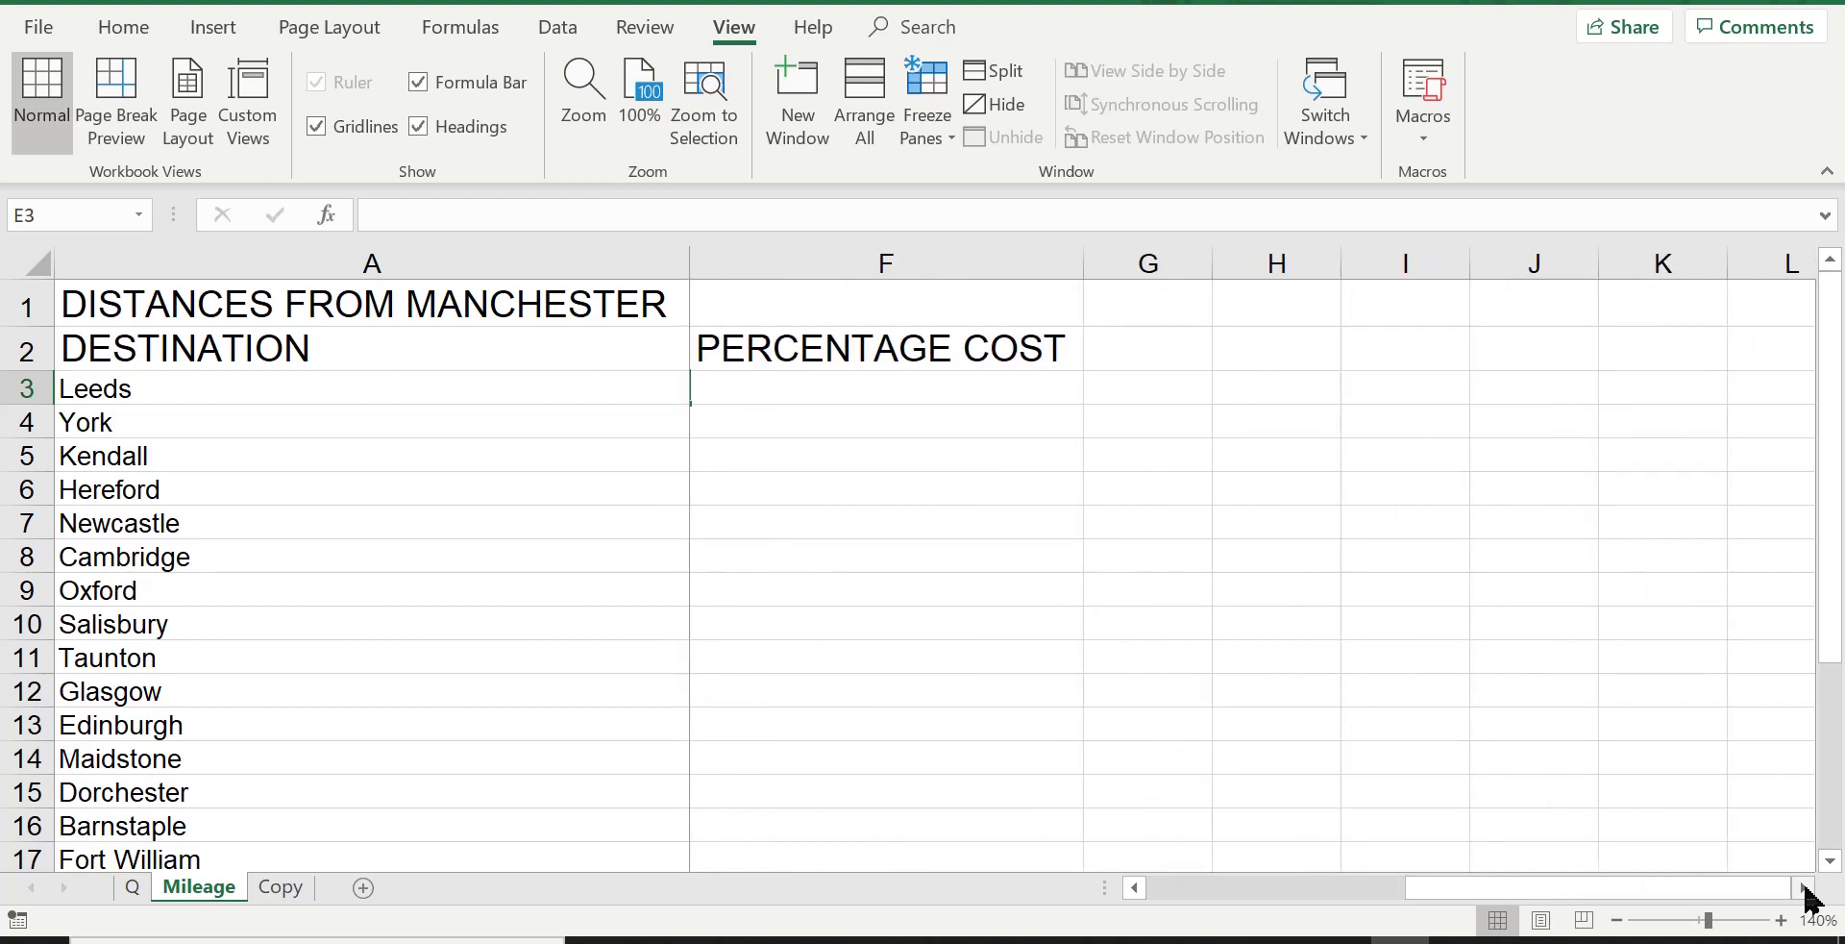
pyautogui.click(1805, 887)
pyautogui.moveTo(1743, 891); pyautogui.dragTo(1340, 892)
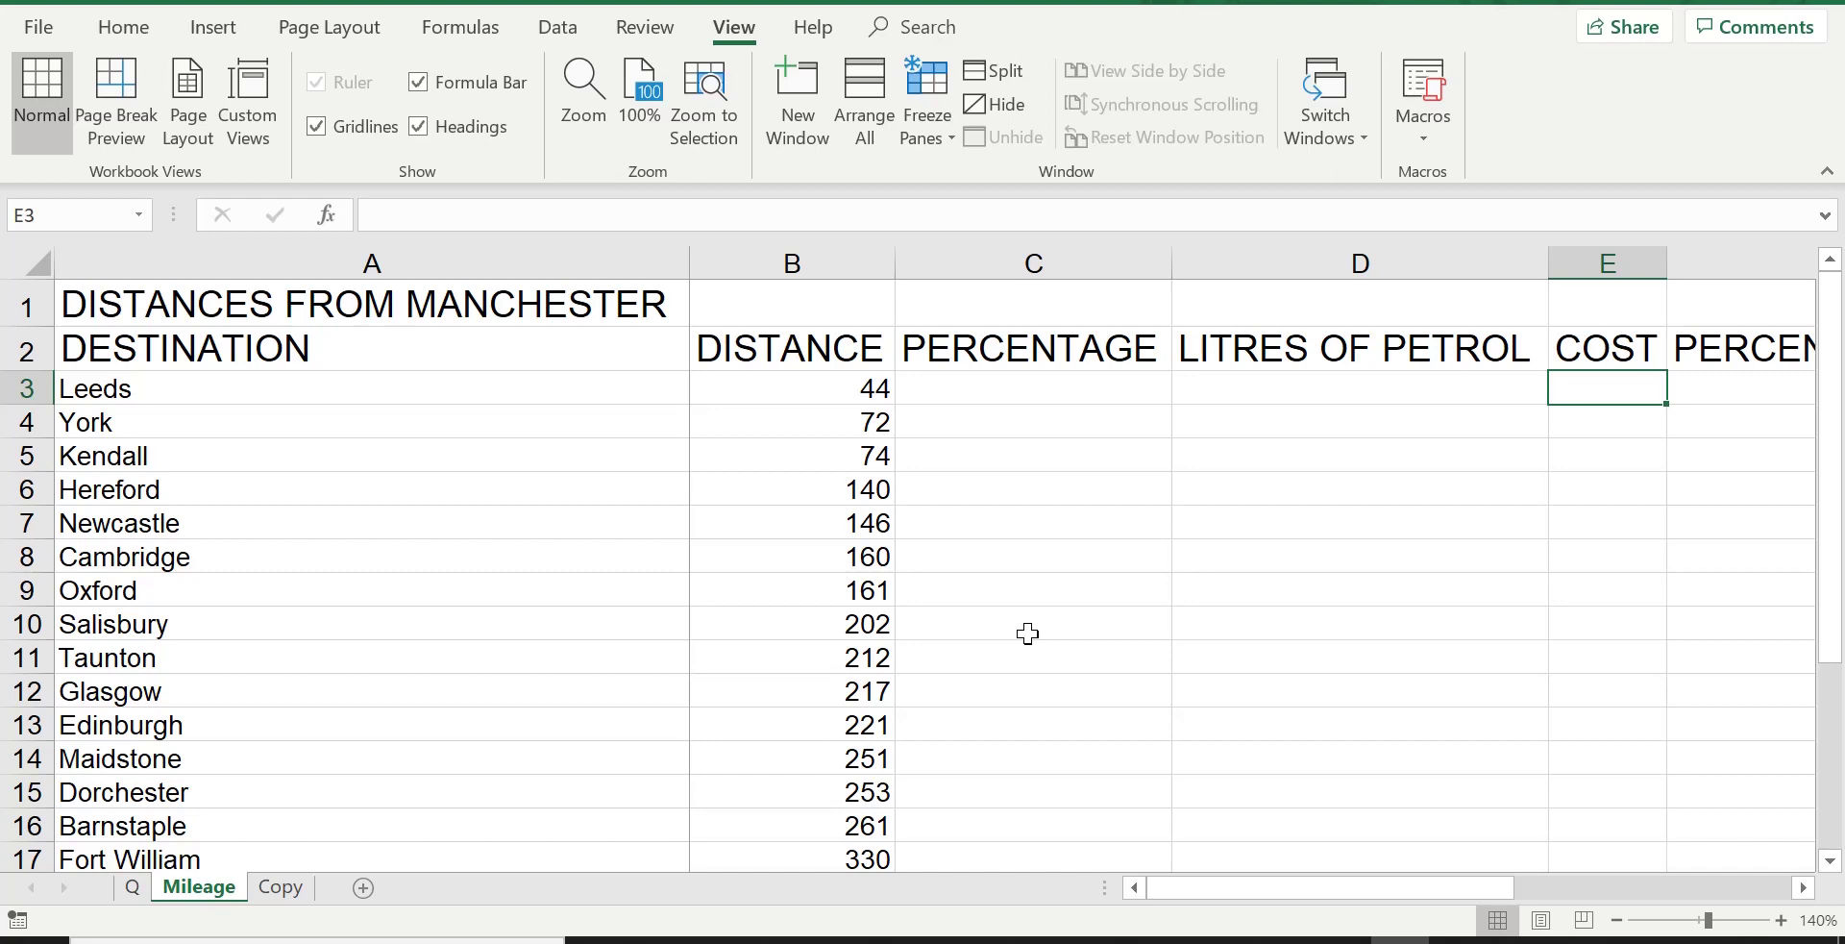
# Step: Unfreeze the first column and scroll down and up to check the sheet moves freely
pyautogui.click(942, 140)
pyautogui.click(964, 178)
pyautogui.scroll(-3, 884, 543)
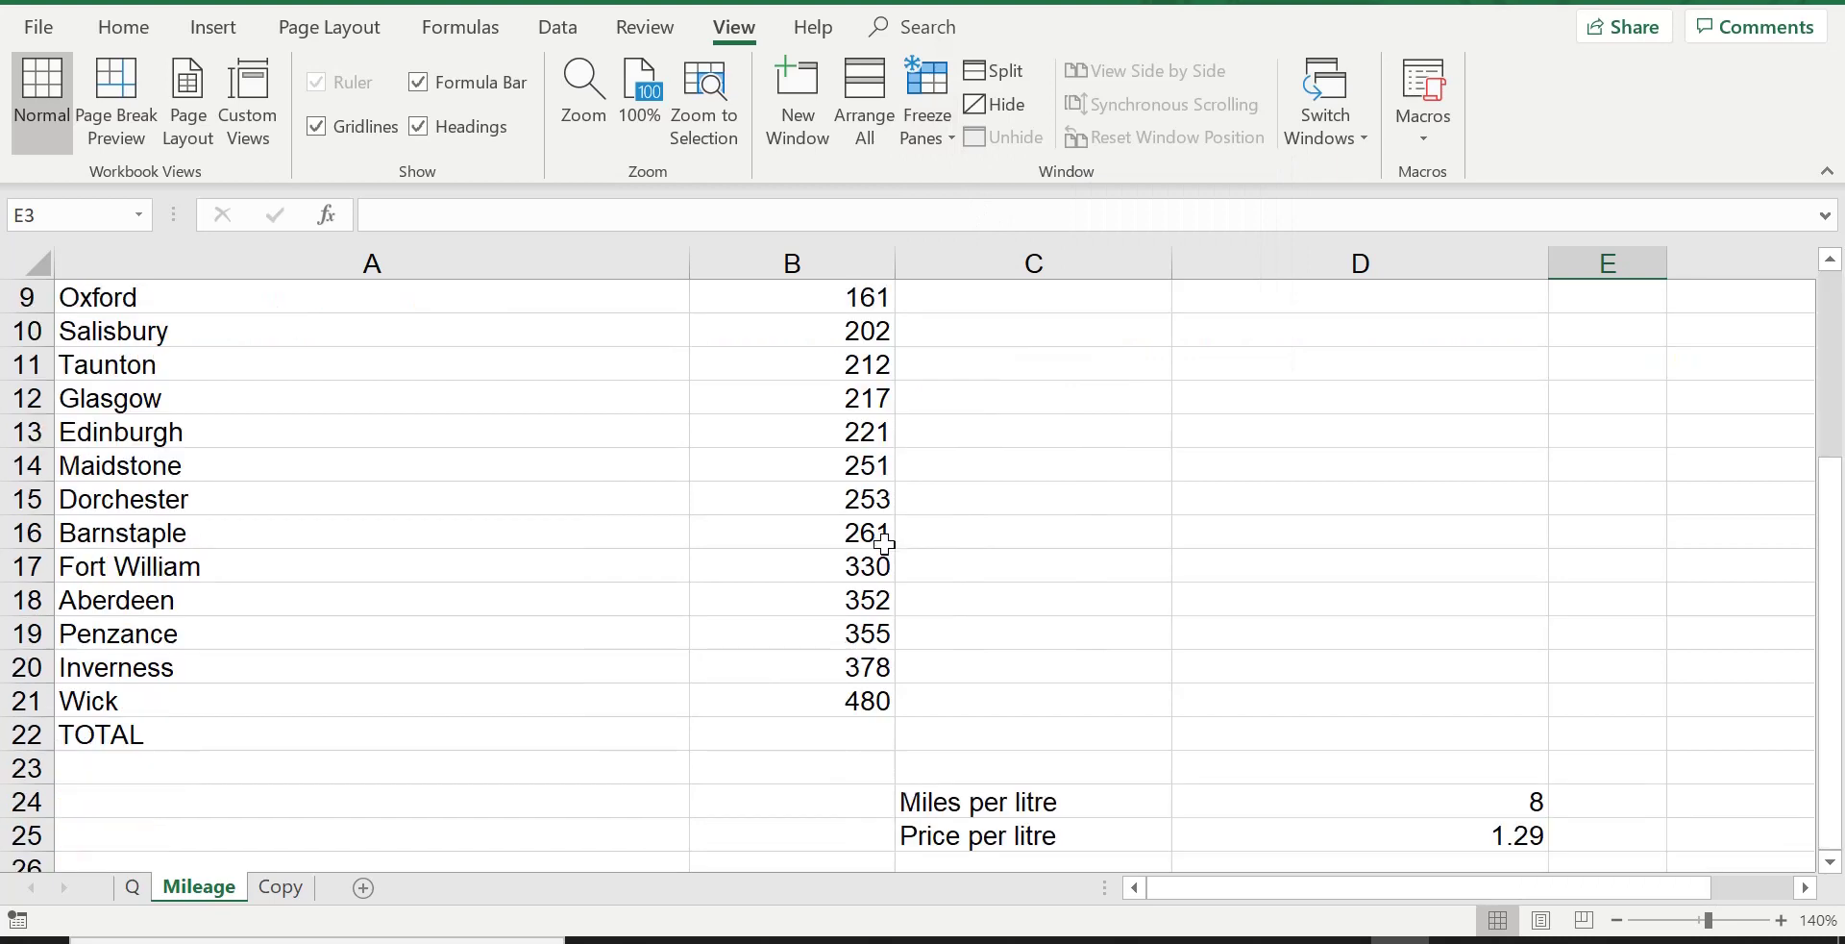
pyautogui.scroll(-1, 884, 543)
pyautogui.scroll(4, 884, 538)
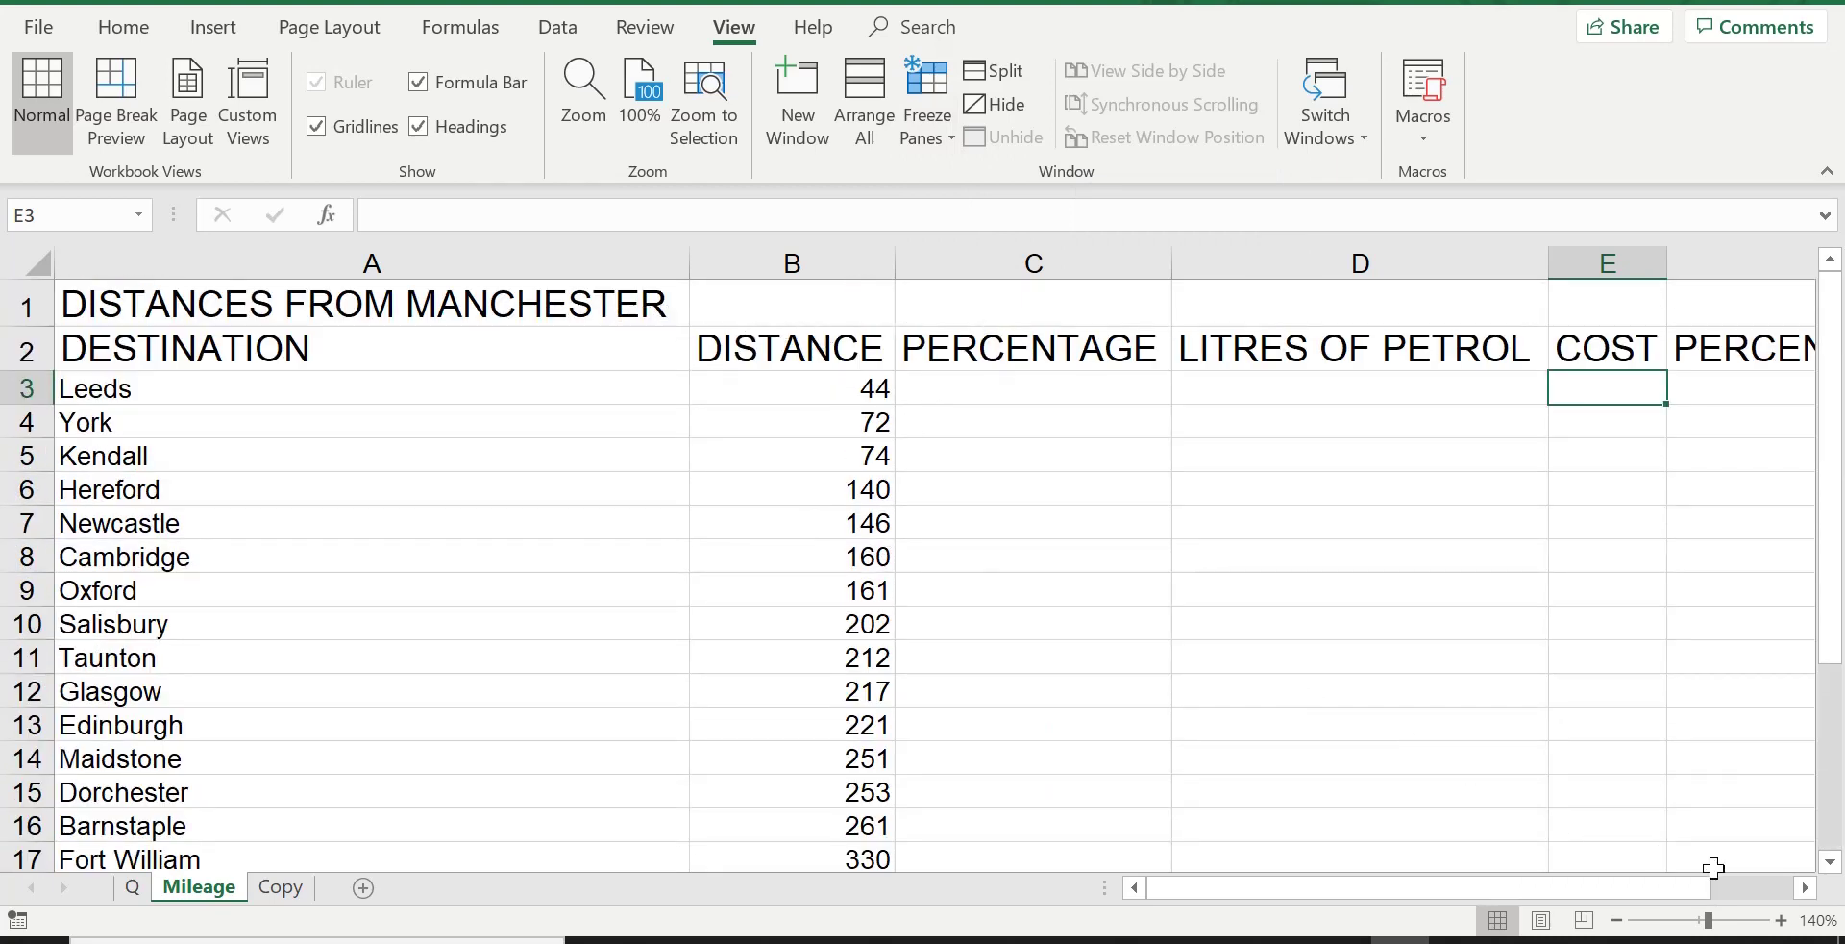
# Step: Scroll right until column E leads, then back left to column A
pyautogui.click(1804, 894)
pyautogui.click(1804, 894)
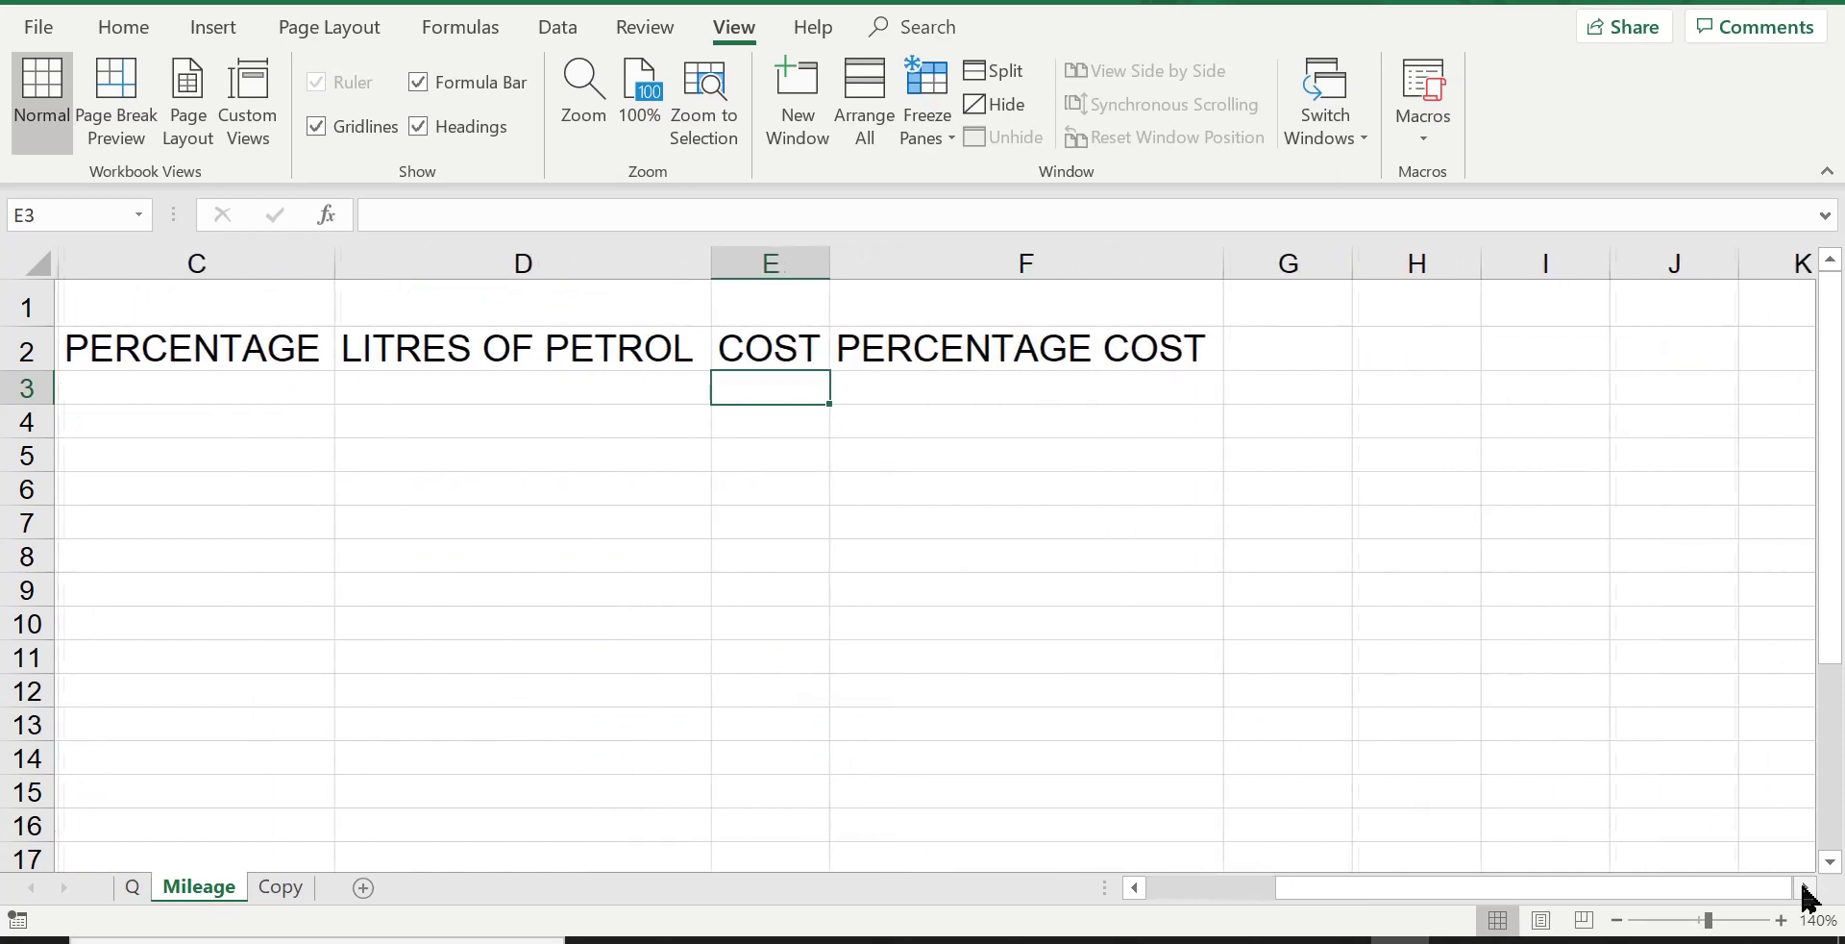
pyautogui.click(1804, 894)
pyautogui.click(1804, 894)
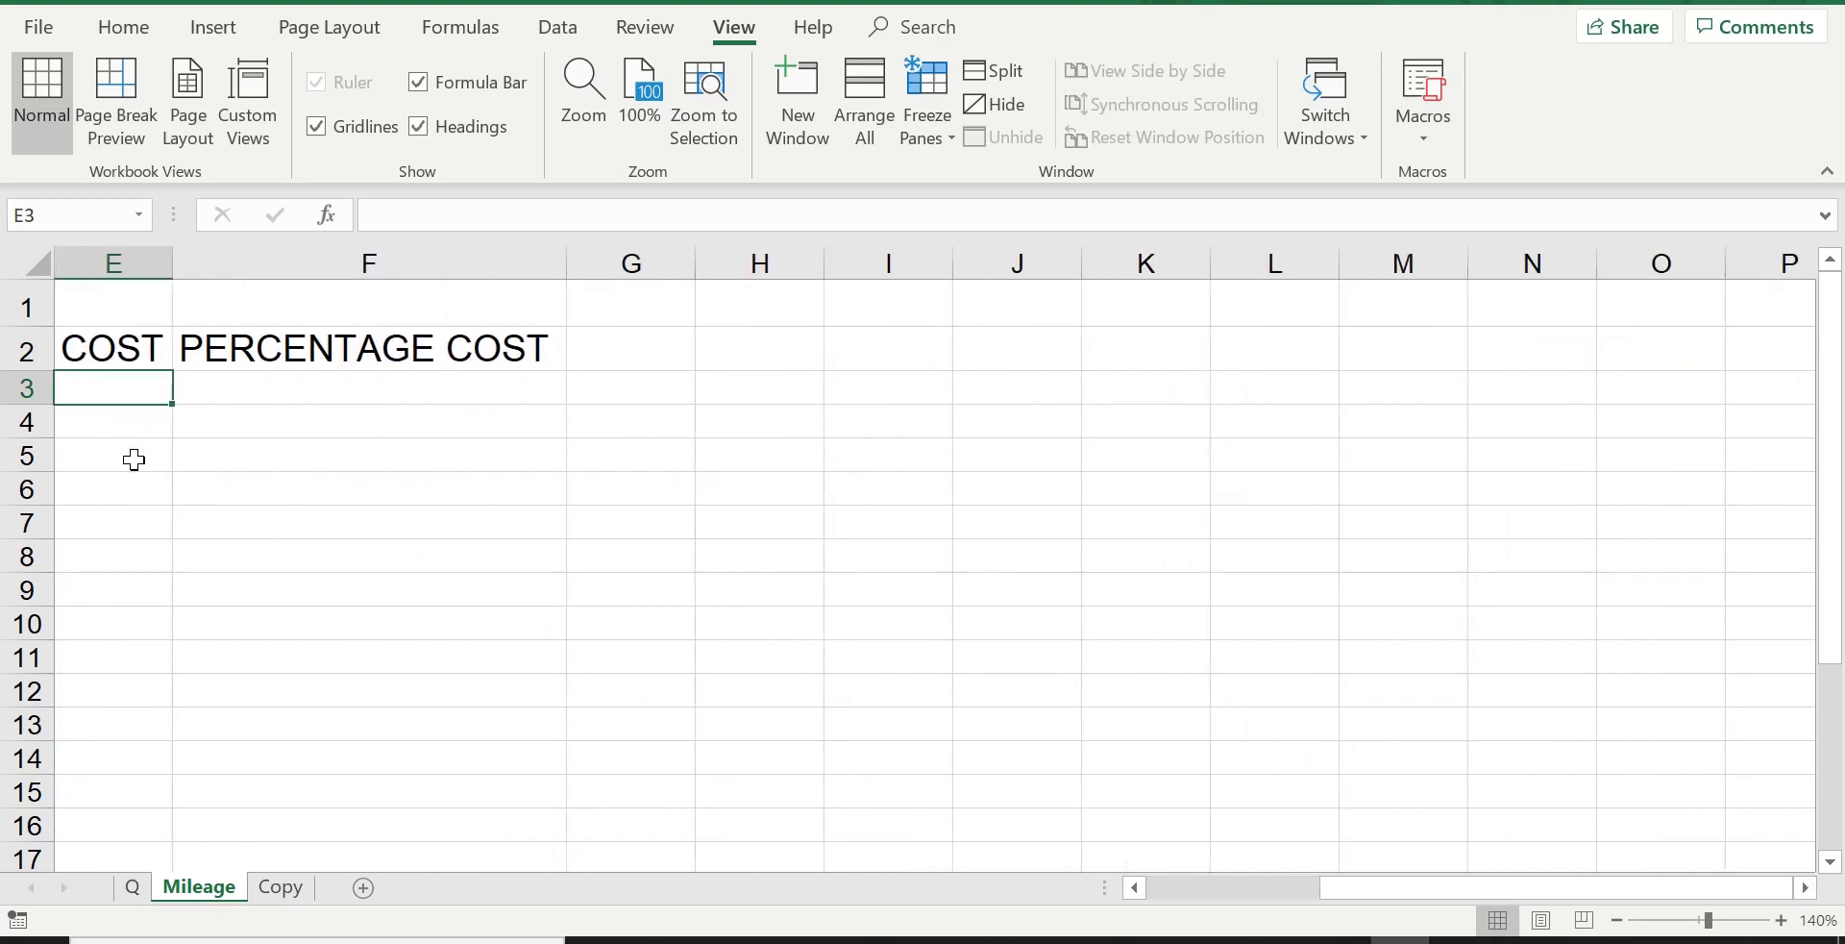
pyautogui.click(1139, 889)
pyautogui.click(1139, 889)
pyautogui.click(1139, 889)
pyautogui.click(1139, 889)
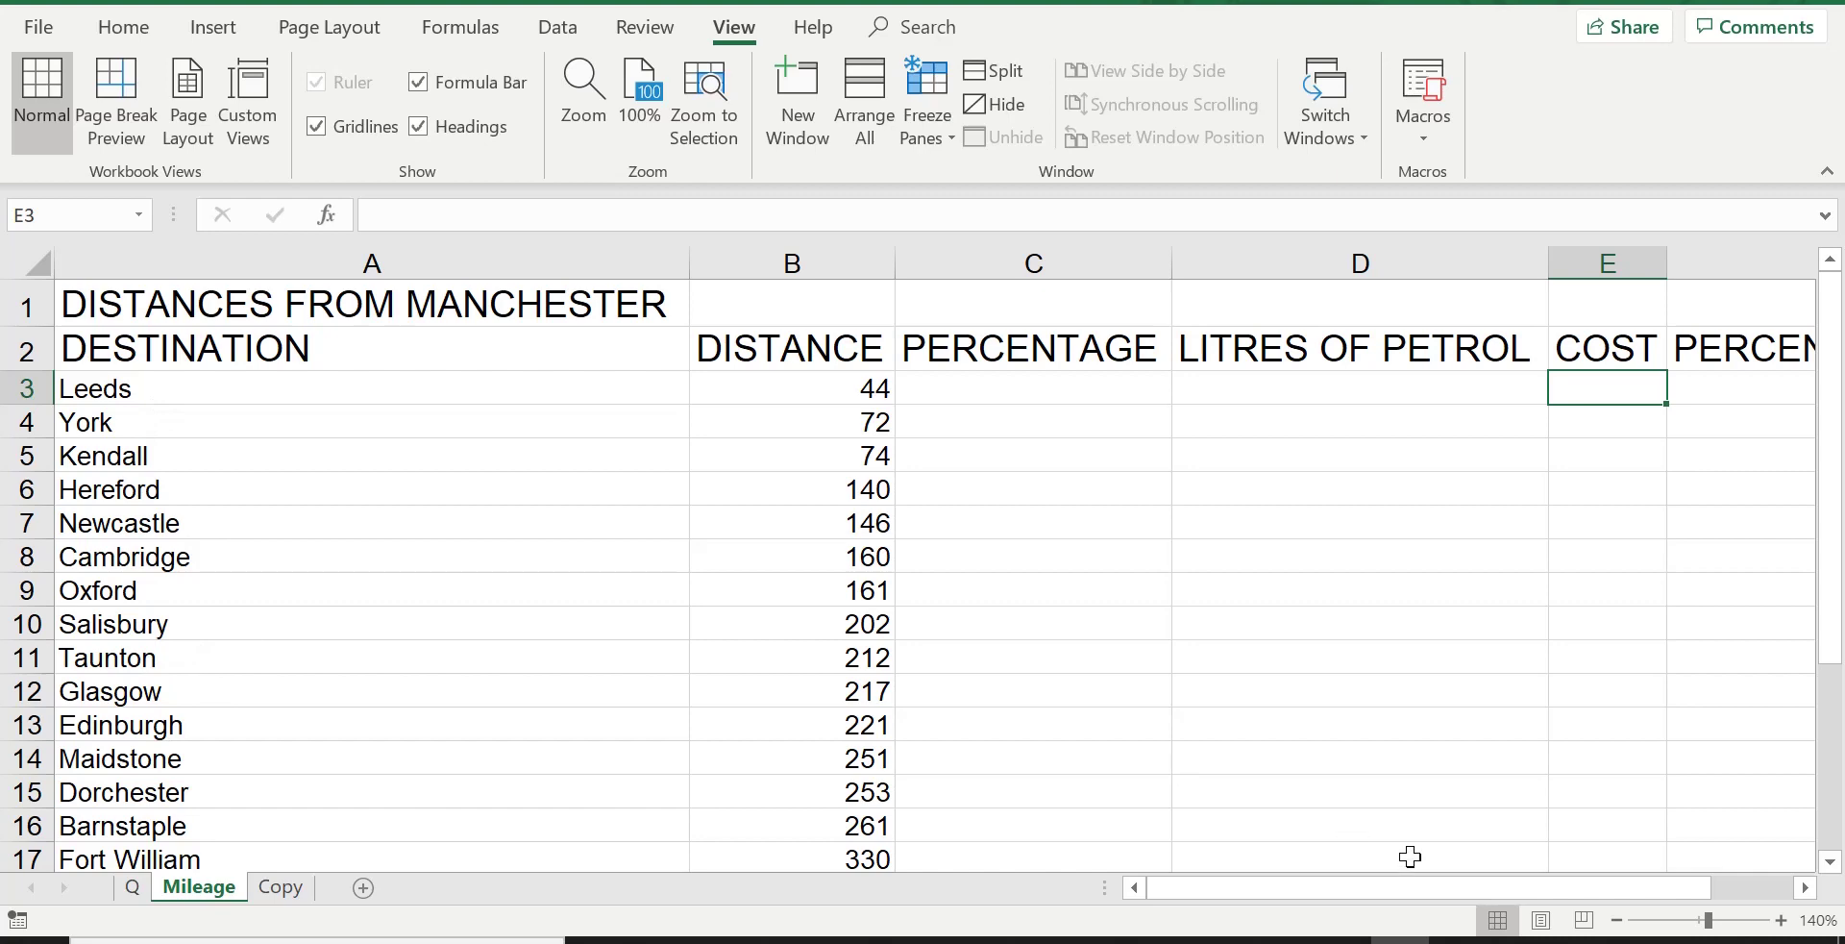
# Step: Scroll right to column C and back to column A to confirm nothing stays frozen
pyautogui.click(1809, 890)
pyautogui.click(1809, 890)
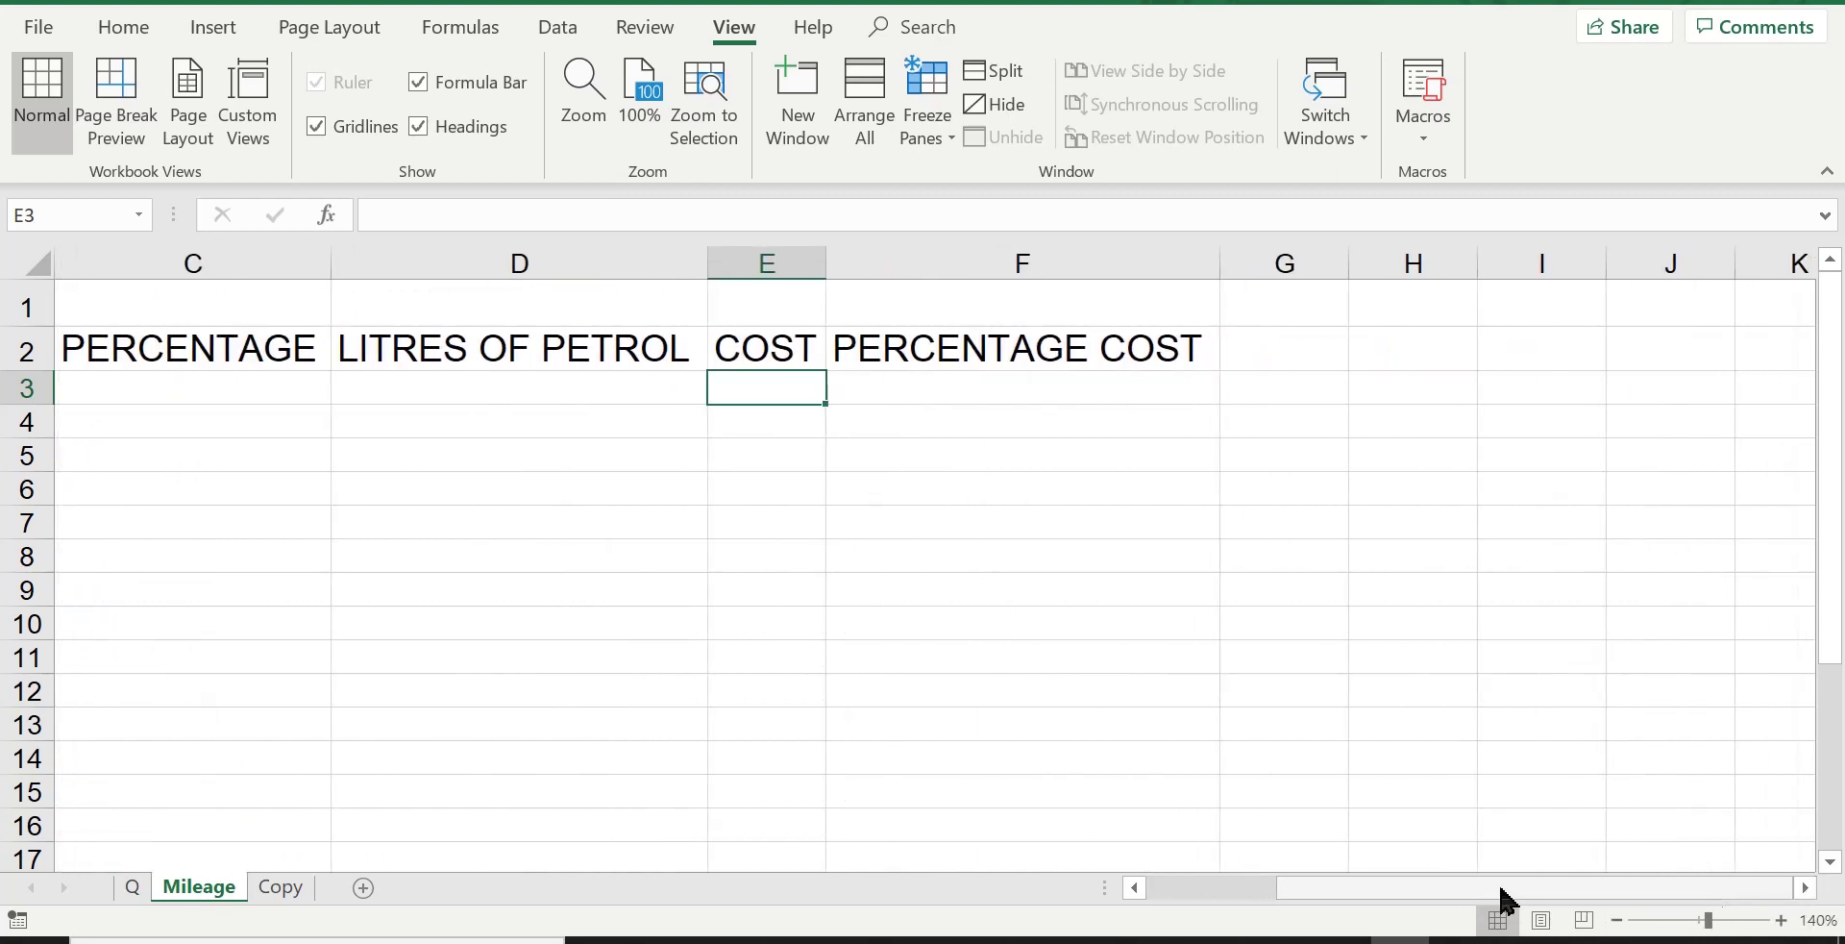
pyautogui.click(1140, 890)
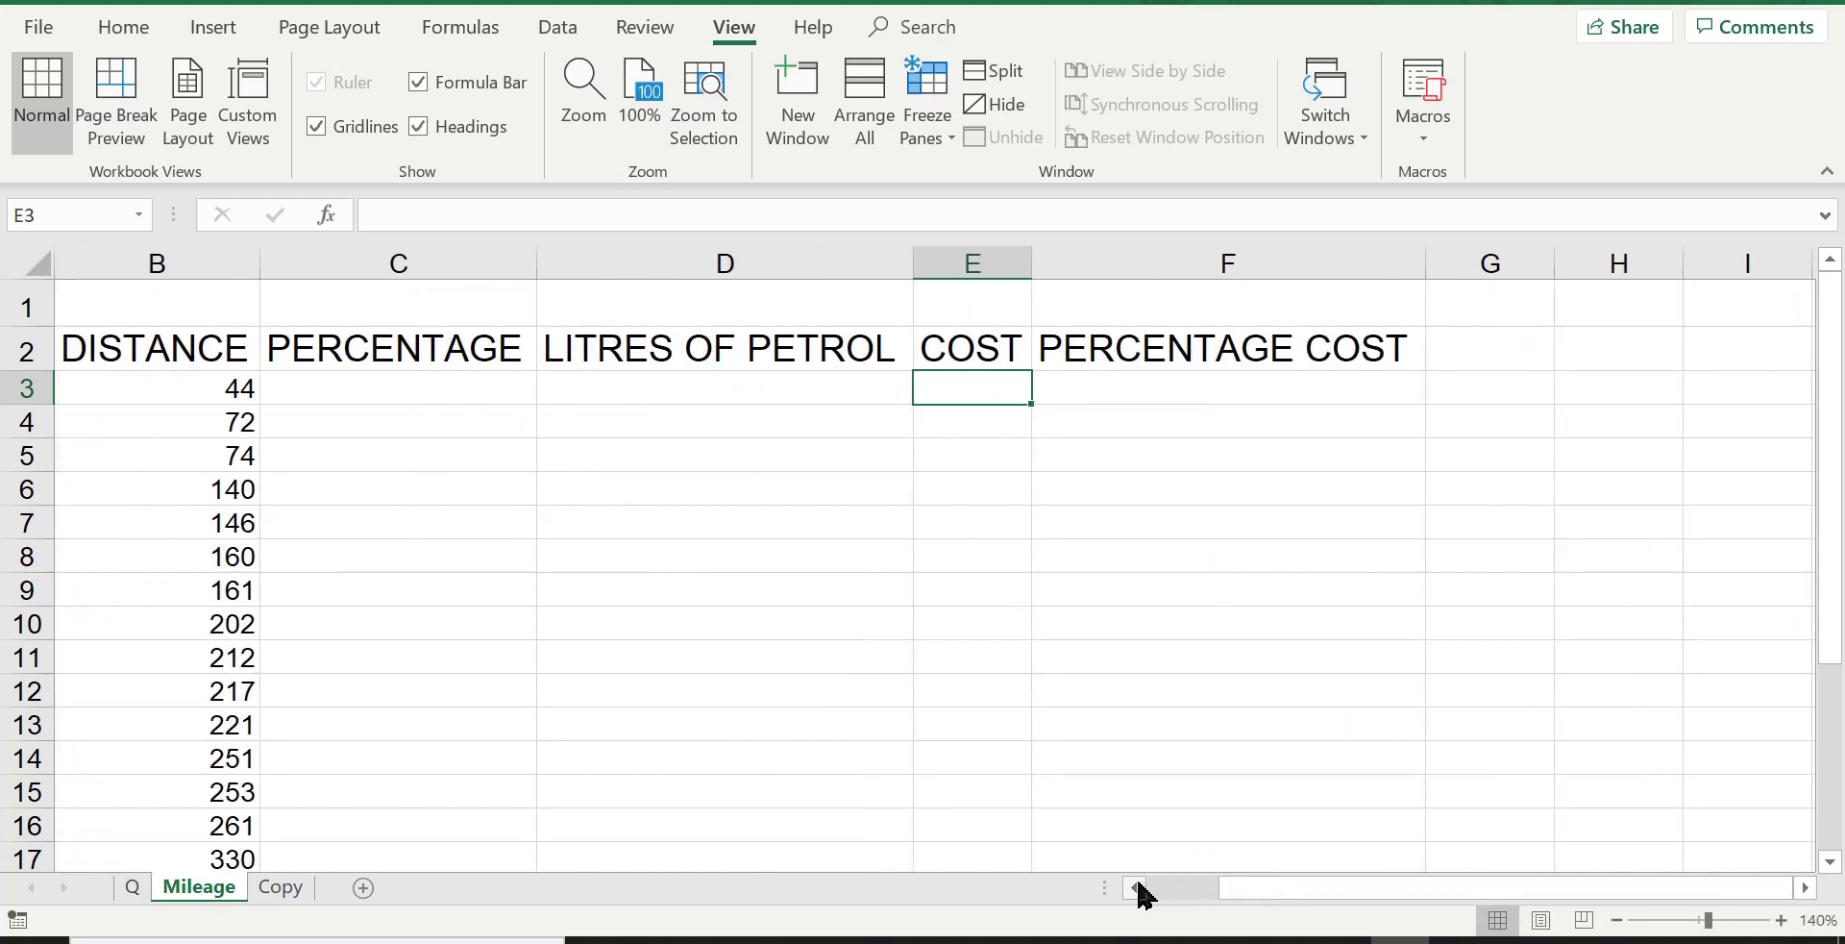
pyautogui.click(1140, 890)
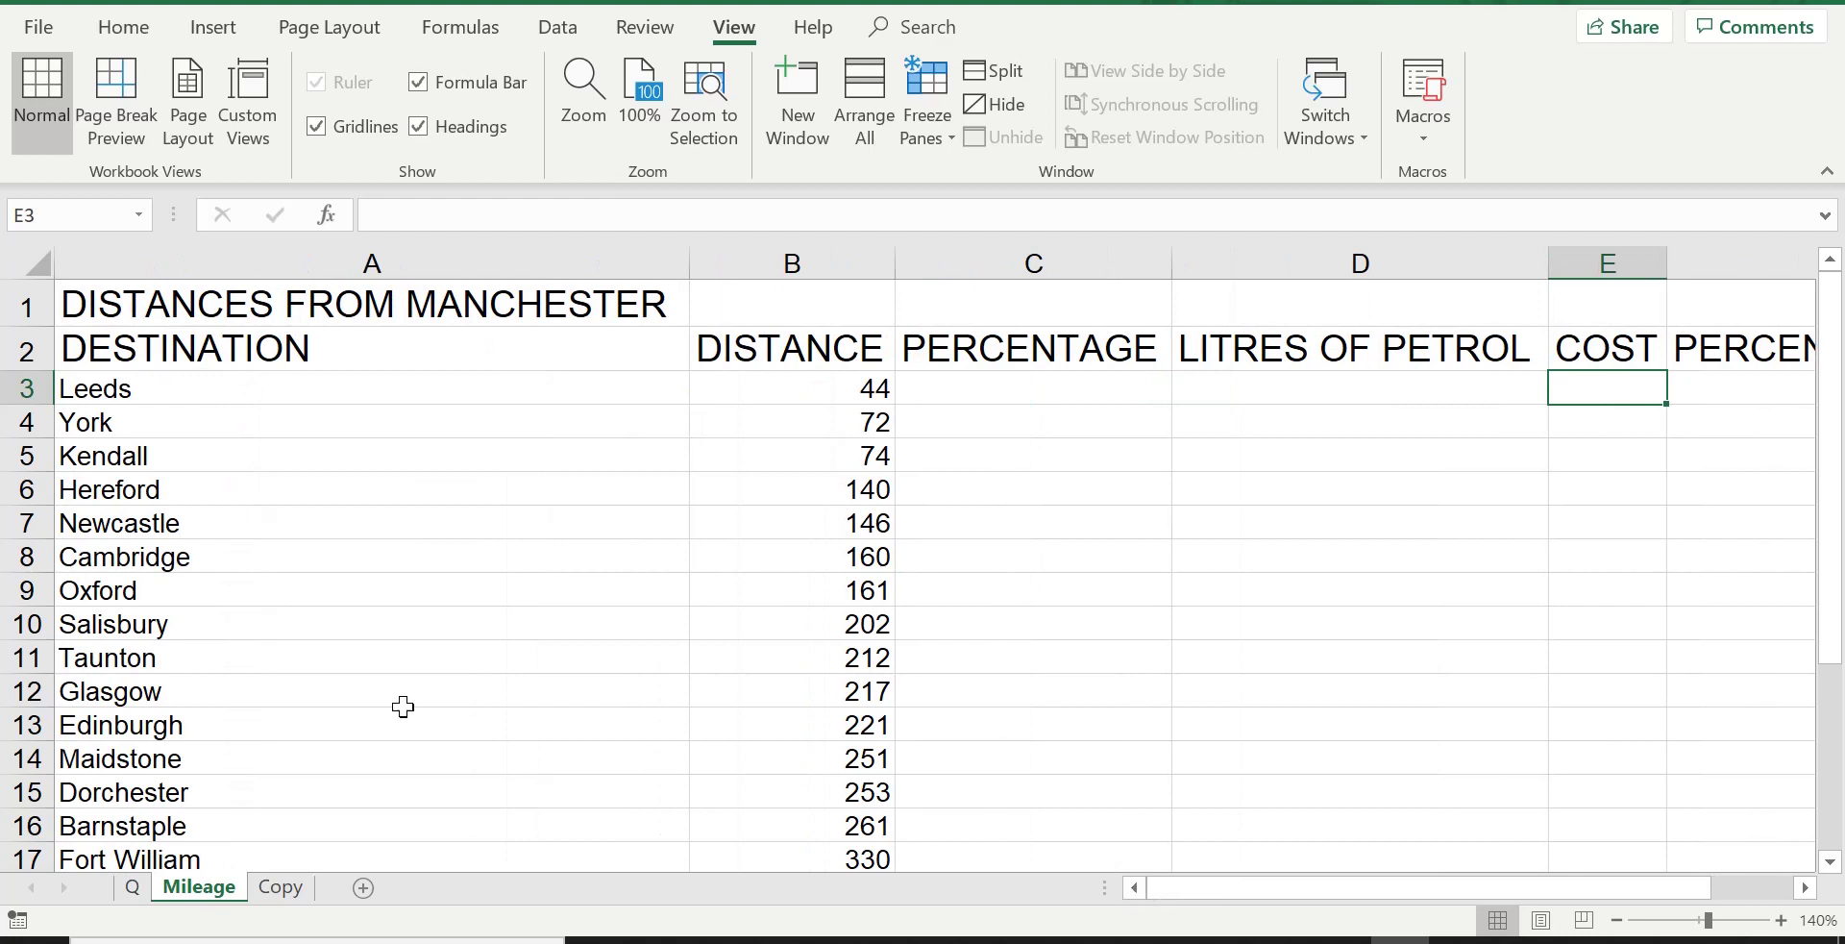